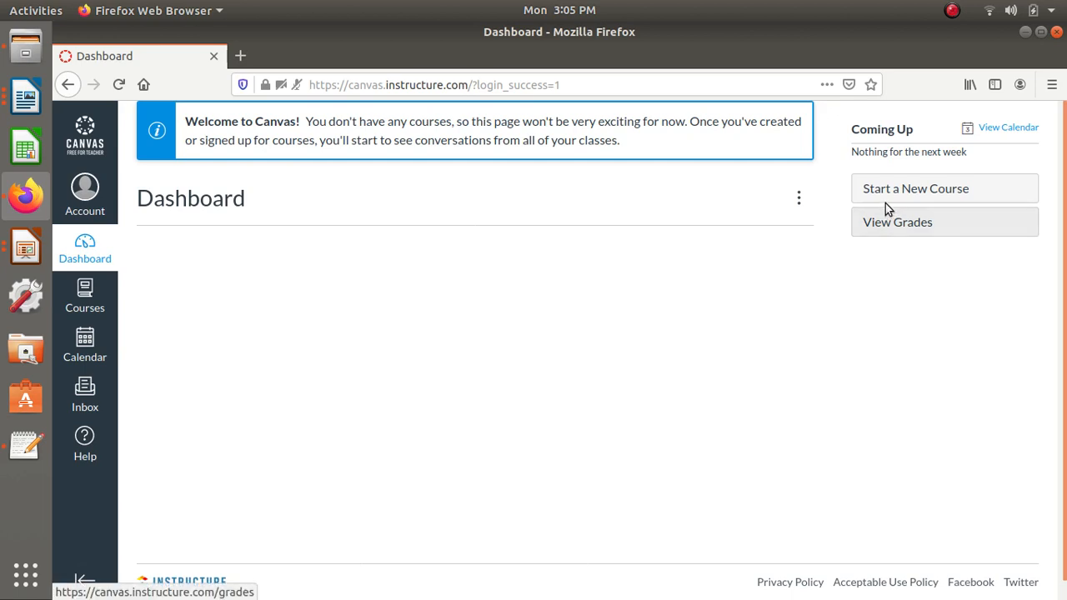
- Create a new course named "Social Network Analysis" with the short name "SNA"
click(885, 200)
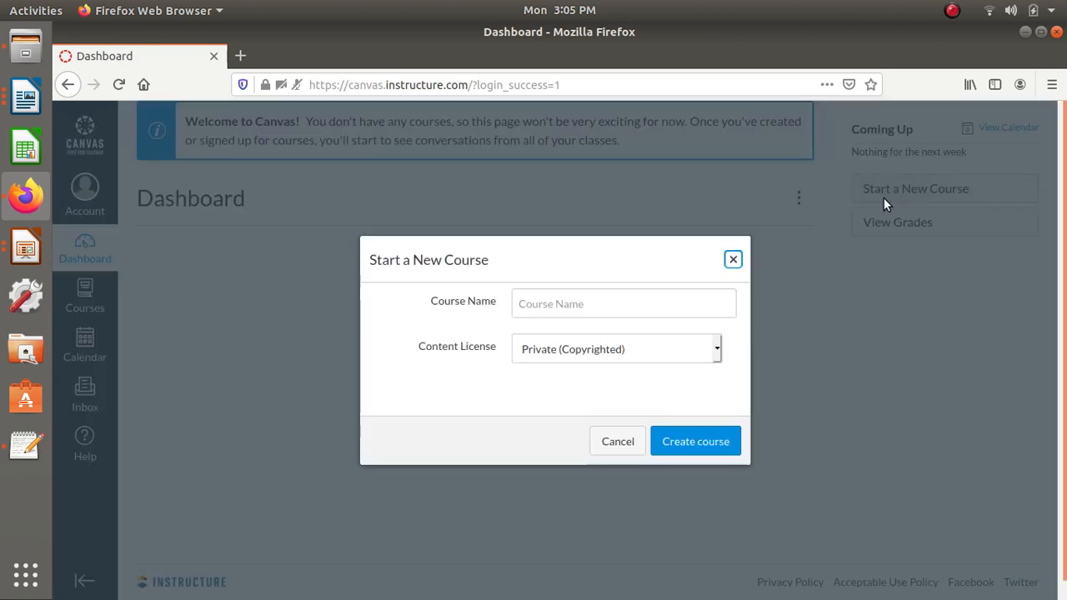
click(541, 308)
text(s)
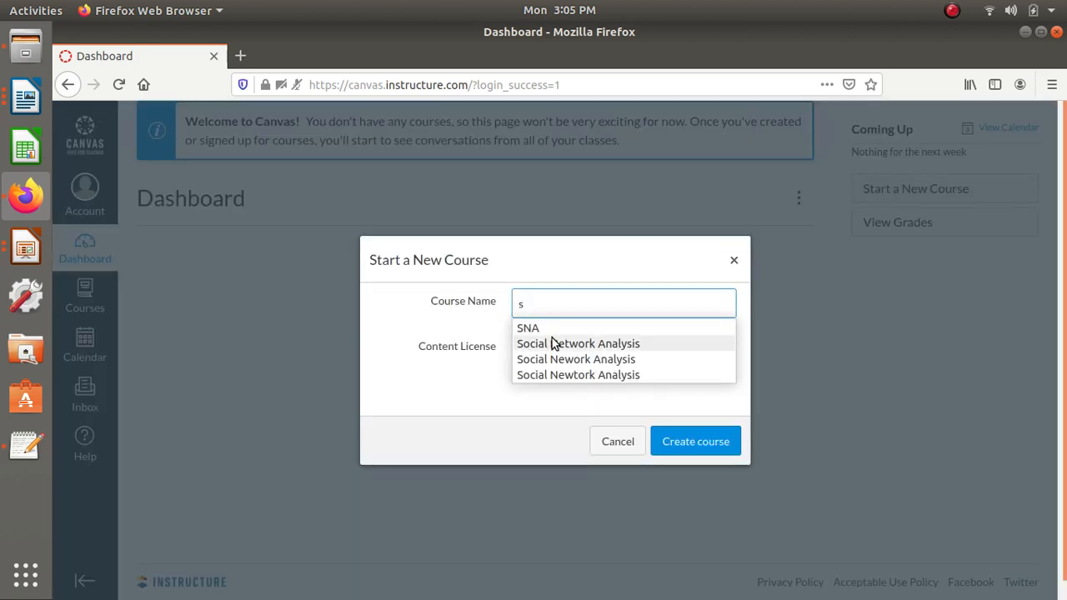
click(553, 344)
click(553, 350)
text(s)
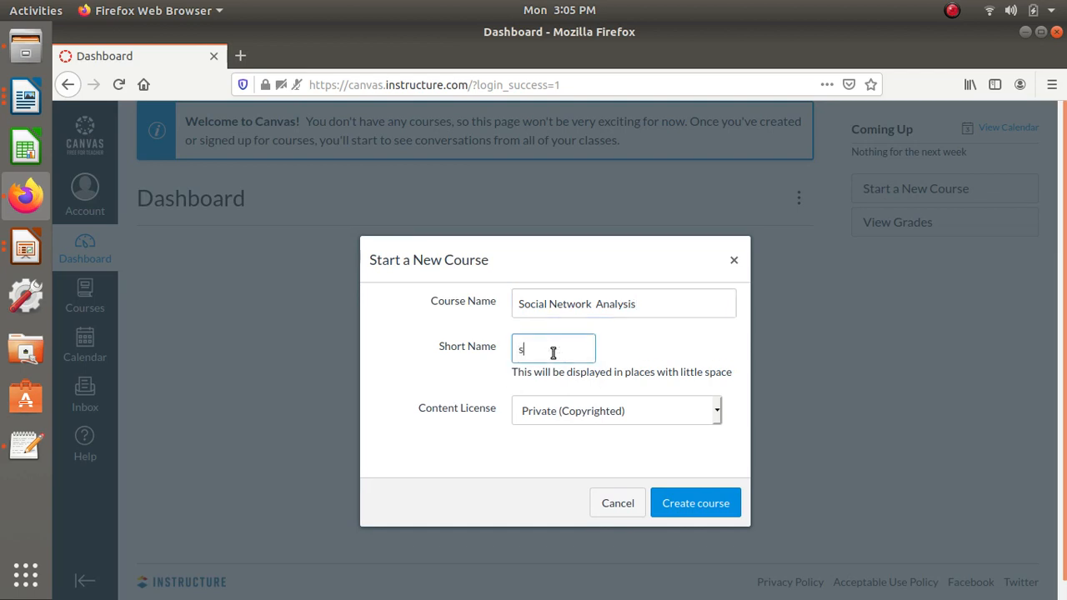
click(541, 376)
click(668, 497)
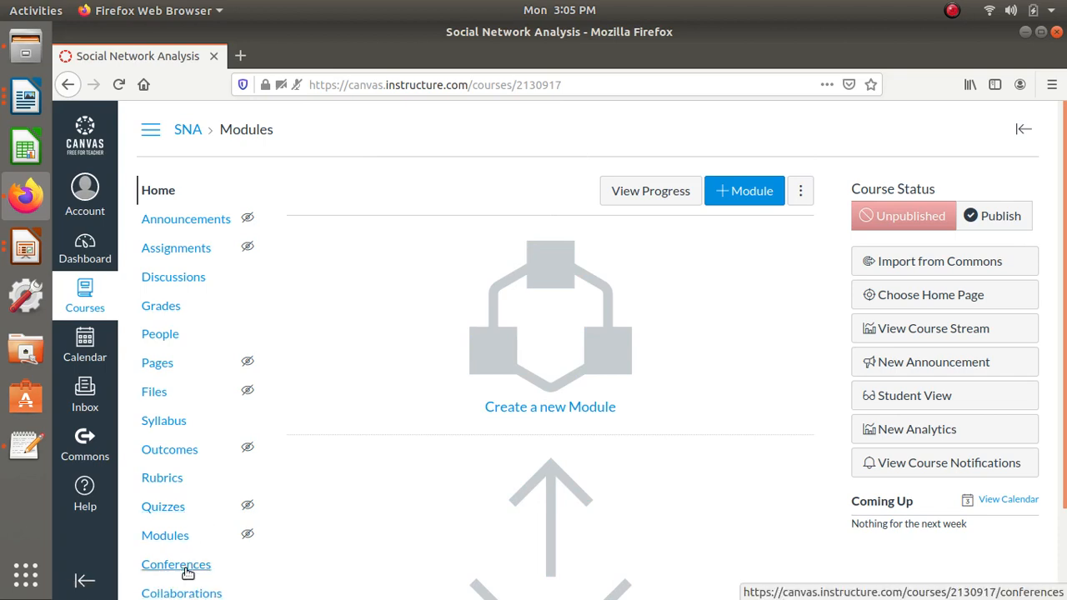
- Open the new course's settings and upload sna.jpg as the course image
scroll(188, 572, down, 2)
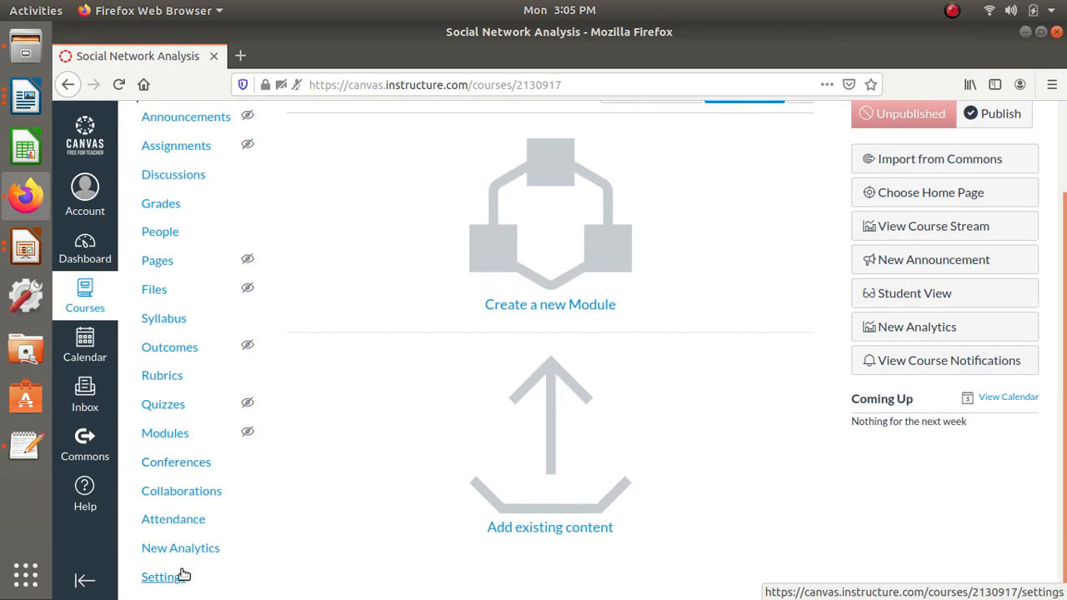
click(158, 577)
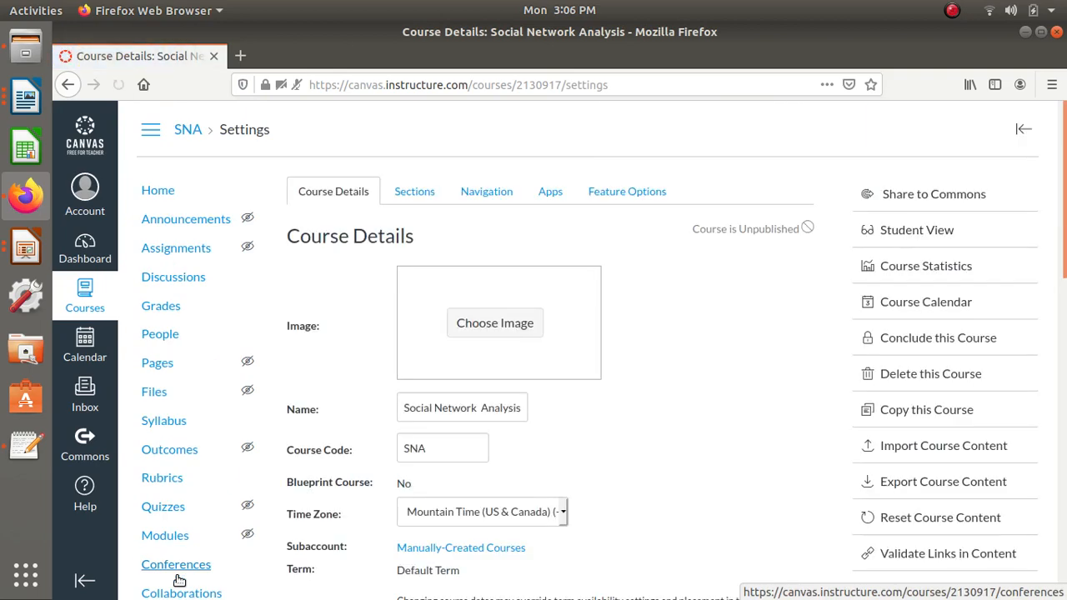
click(476, 330)
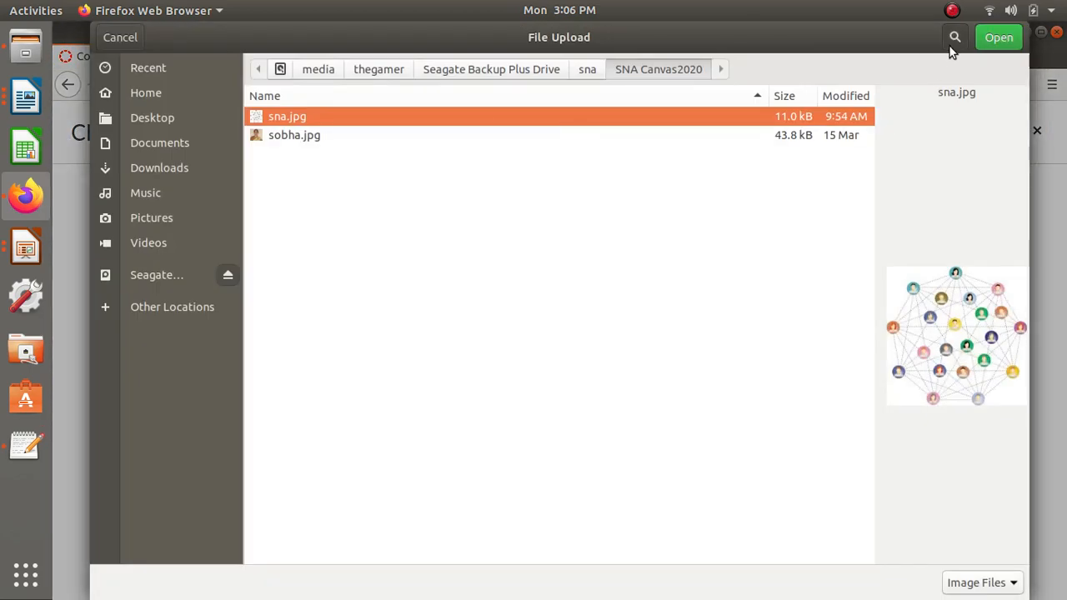
click(999, 38)
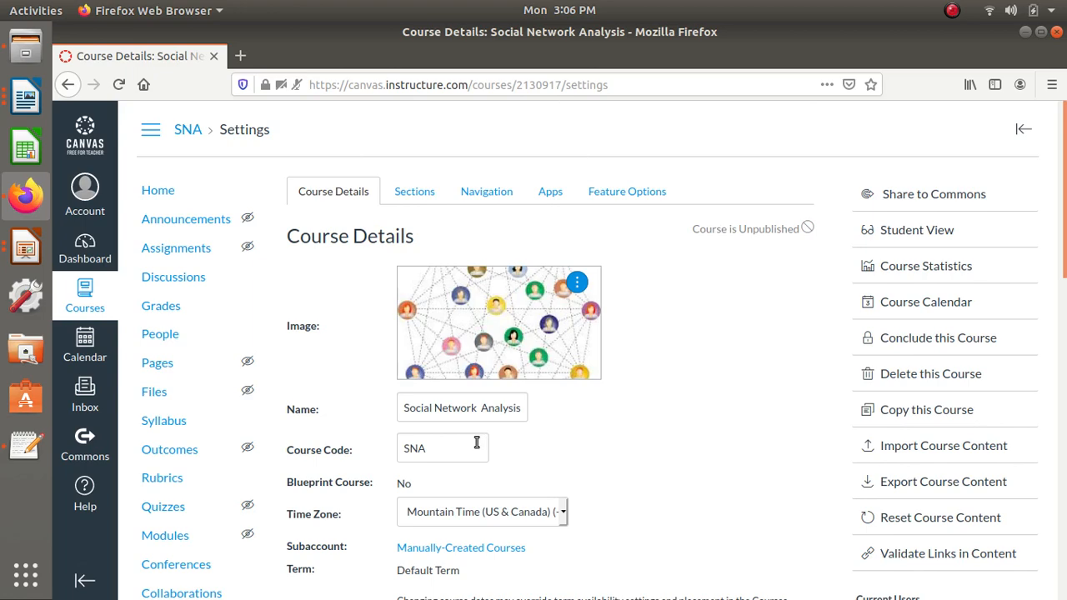
- Set the course time zone to Kolkata (+05:30)
click(488, 515)
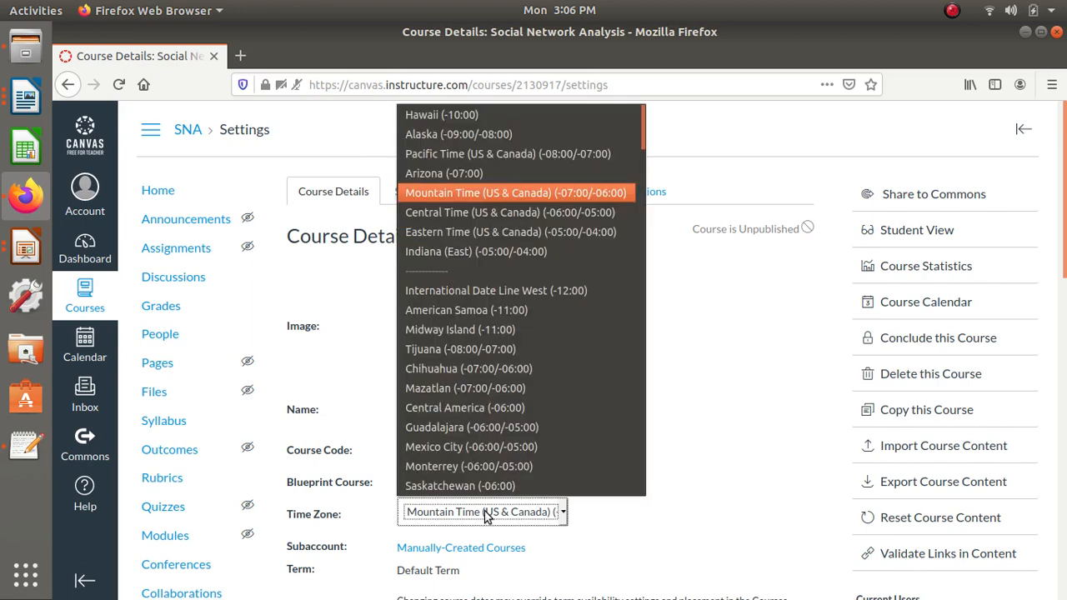
key(End)
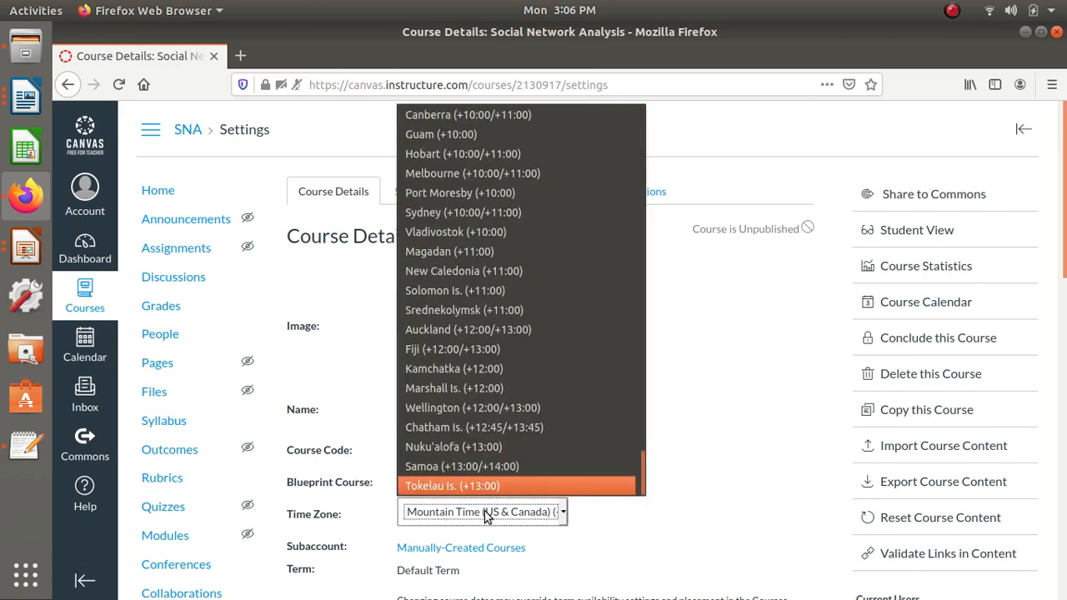
key(Home)
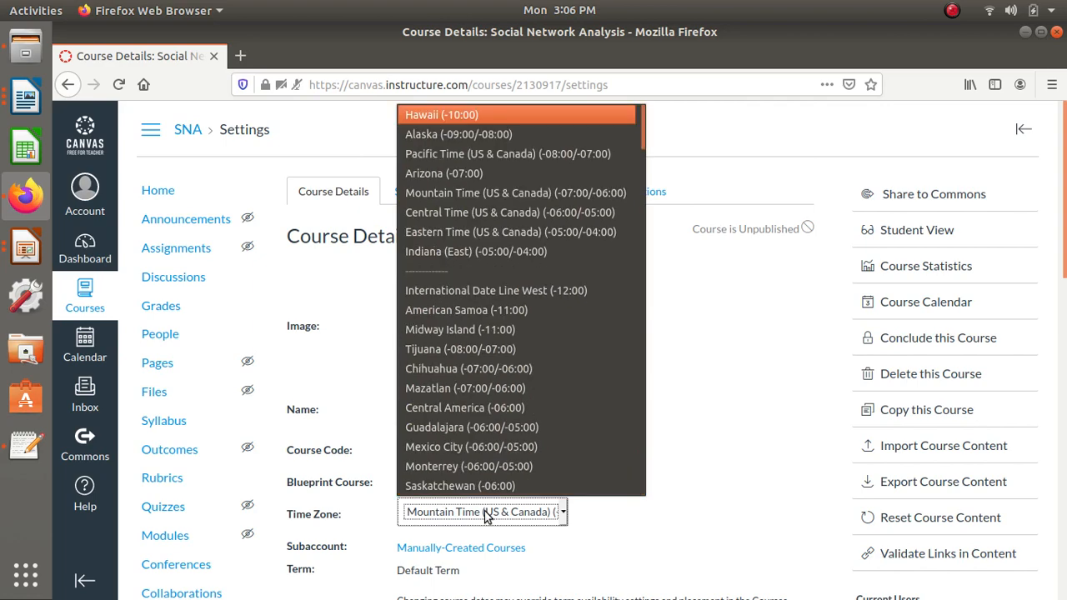
key(End)
key(Home)
key(Down)
key(Down)
key(Down)
key(Down)
key(Down)
key(Down)
key(Down)
key(Down)
key(Down)
key(Down)
key(Down)
key(Down)
key(Down)
key(Down)
key(Down)
key(Down)
key(Down)
key(Down)
key(Down)
key(Down)
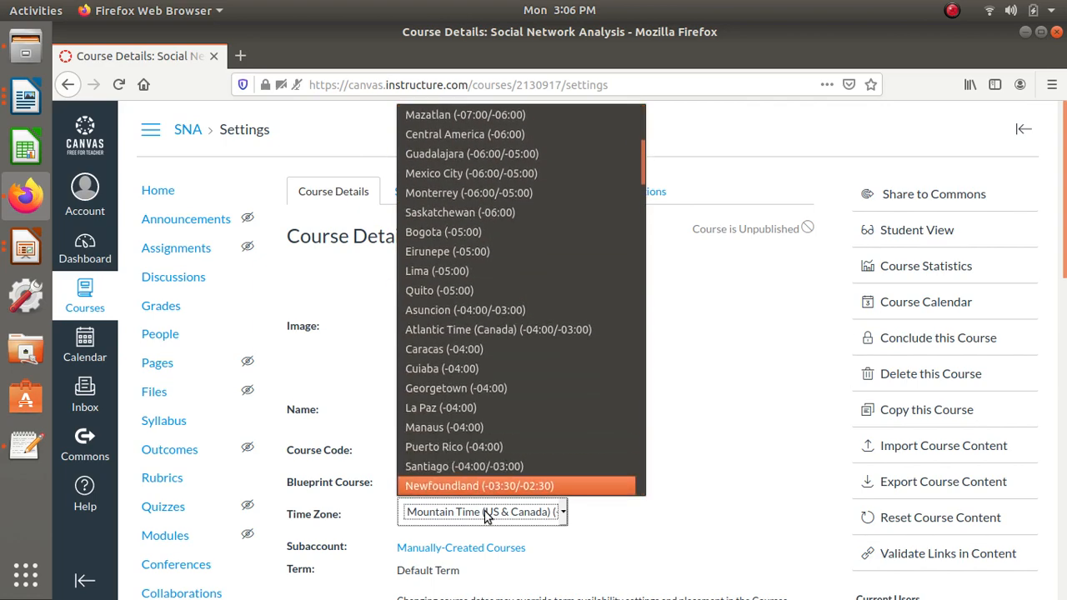
key(Down)
key(Down)
key(Down)
key(Down)
key(Down)
key(Down)
key(Down)
key(Down)
key(Down)
key(Down)
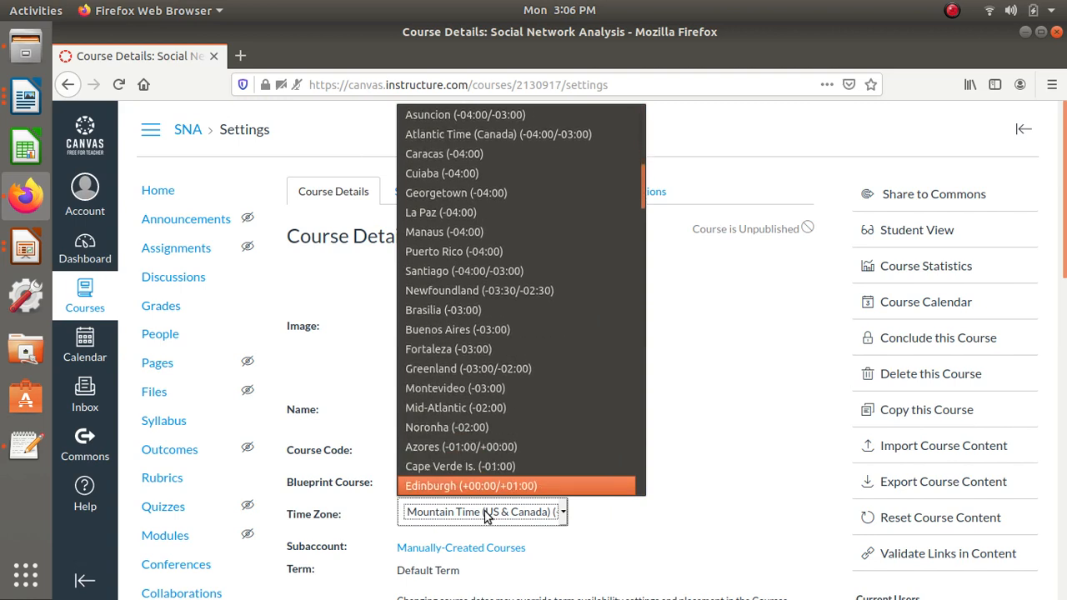
key(Down)
key(Down)
key(Down)
key(Down)
key(Down)
key(Down)
key(Down)
key(Down)
key(Down)
key(Down)
key(Down)
key(Down)
key(Down)
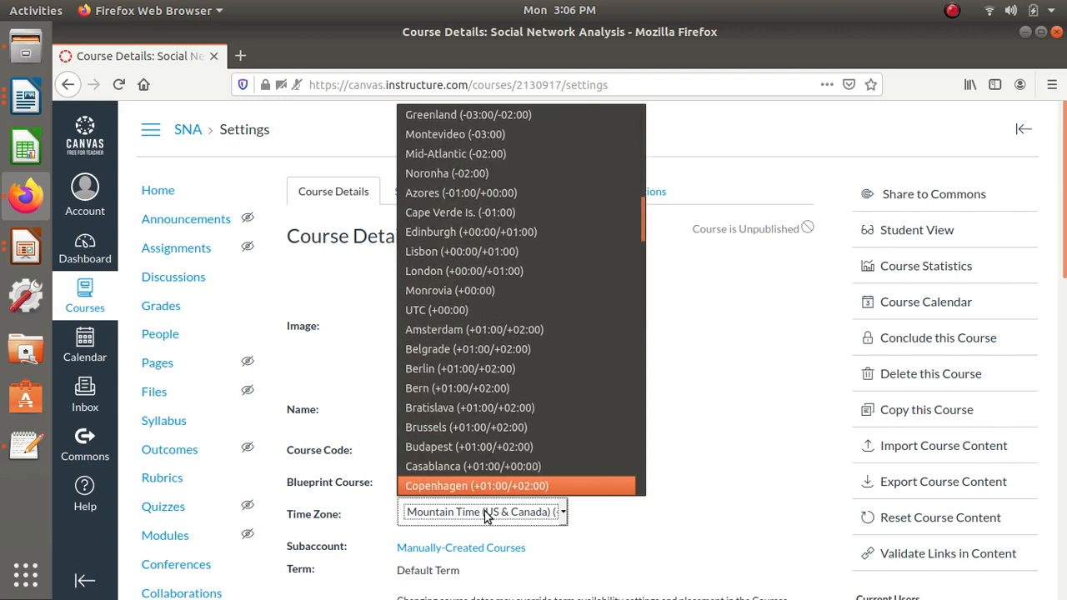
key(Down)
key(Down)
key(Down)
key(Down)
key(Down)
key(Down)
key(Down)
key(Down)
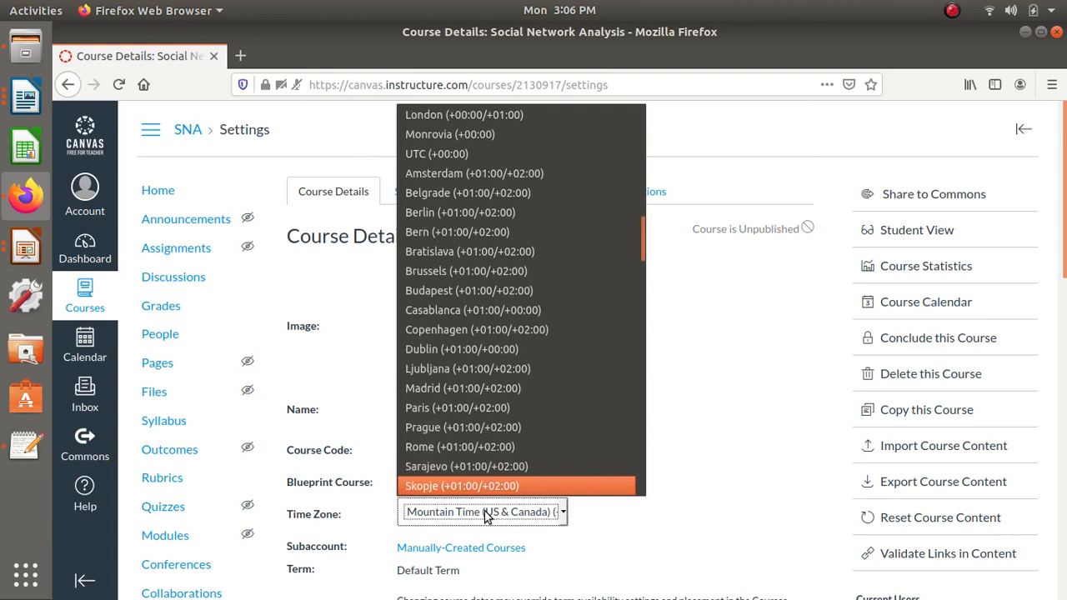
key(Down)
key(Down)
key(Down)
key(Down)
key(Down)
key(Down)
key(Down)
key(Down)
key(Down)
key(Down)
key(Down)
key(Down)
key(Down)
key(Down)
key(Down)
key(Down)
key(Down)
key(Down)
key(Down)
key(Down)
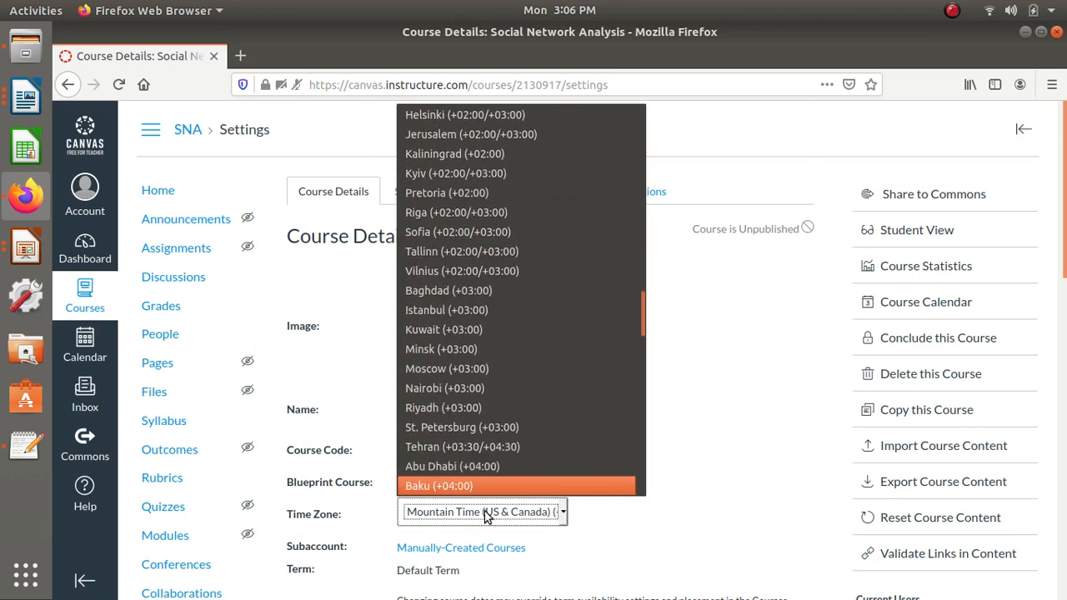
key(Down)
key(Down)
key(Down)
key(Down)
key(Down)
key(Down)
key(Down)
key(Down)
key(Down)
key(Down)
key(Down)
key(Down)
key(Down)
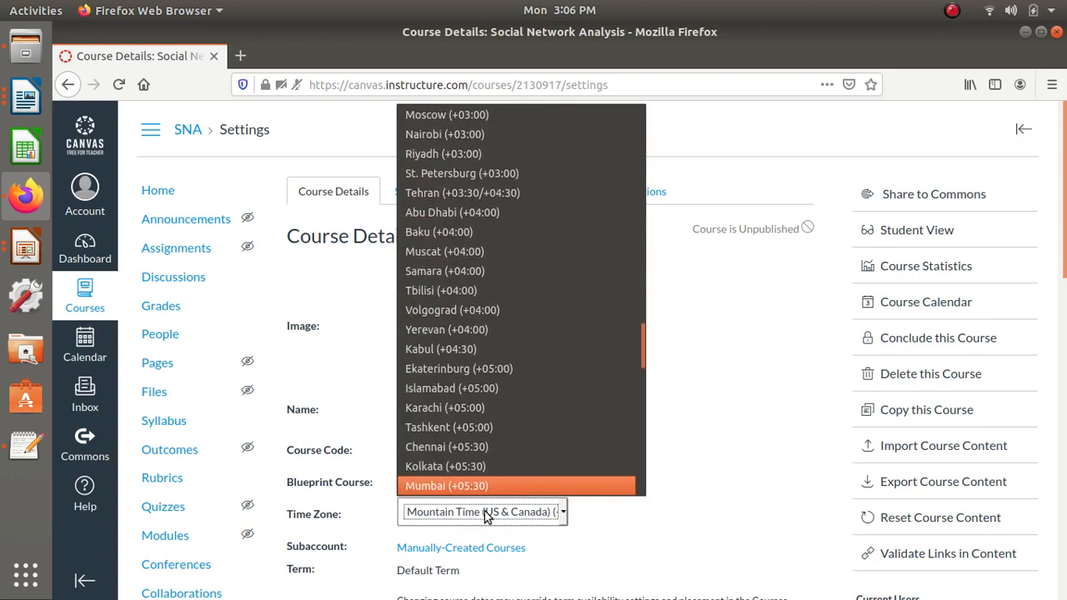
key(Up)
key(Return)
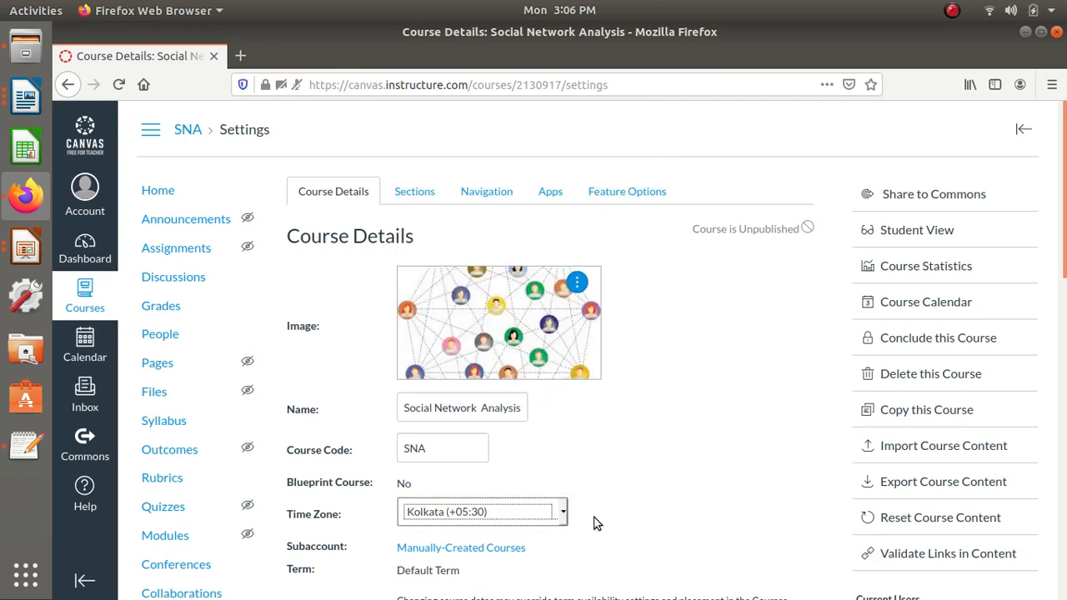
- Set the course start date to Jul 1, 2020 12:00 am
scroll(595, 524, down, 7)
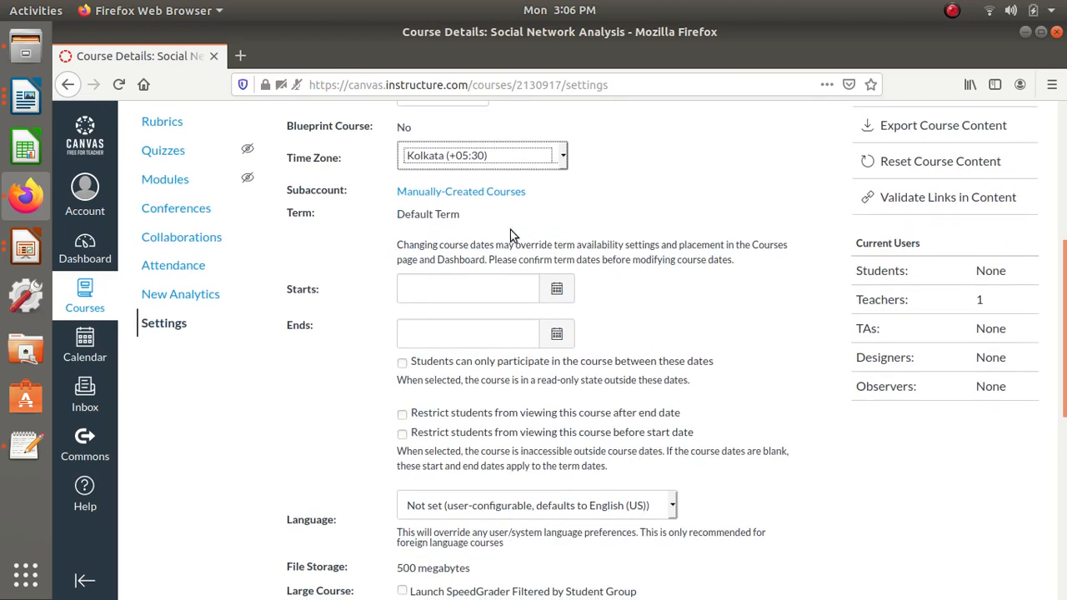
click(556, 289)
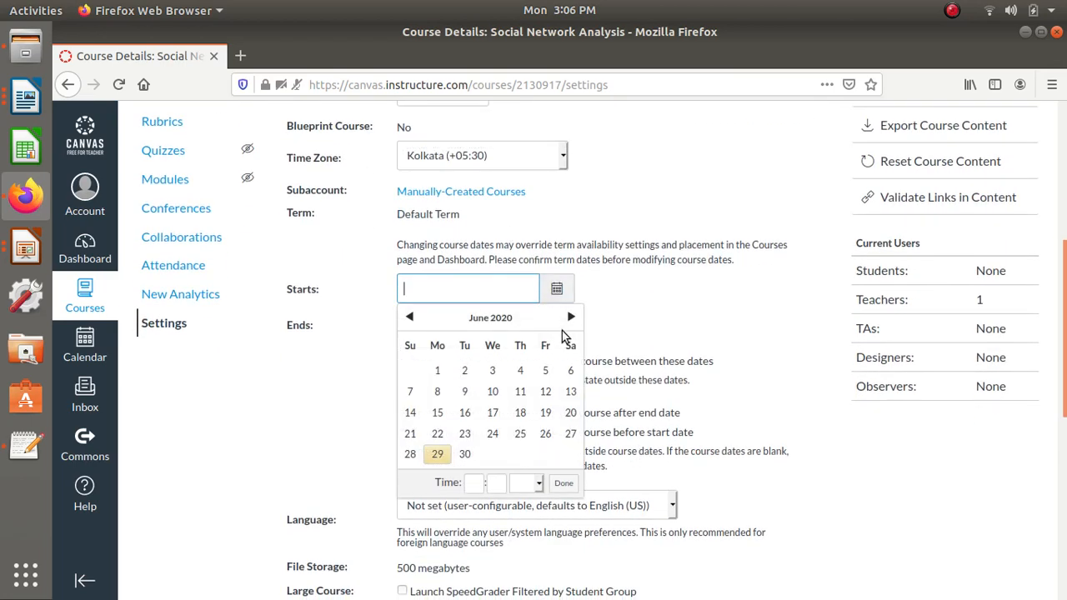
click(568, 316)
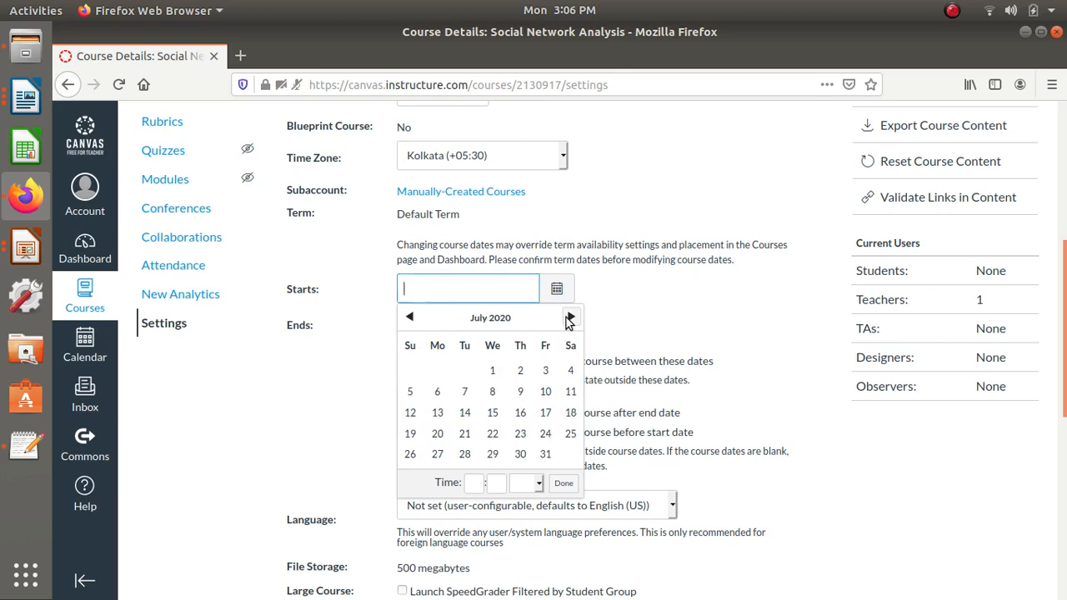
click(493, 370)
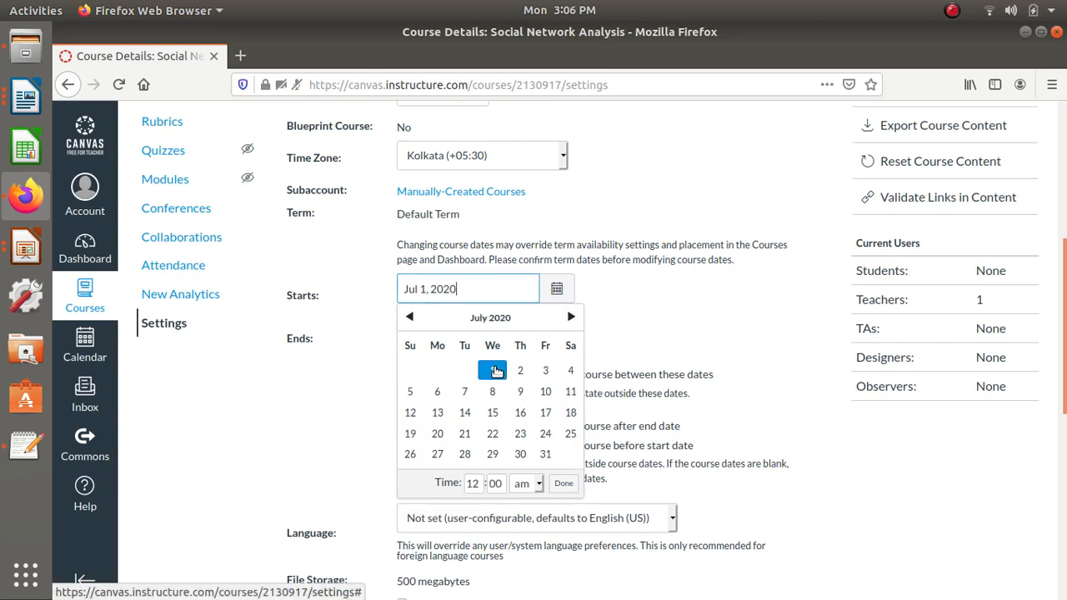
click(565, 485)
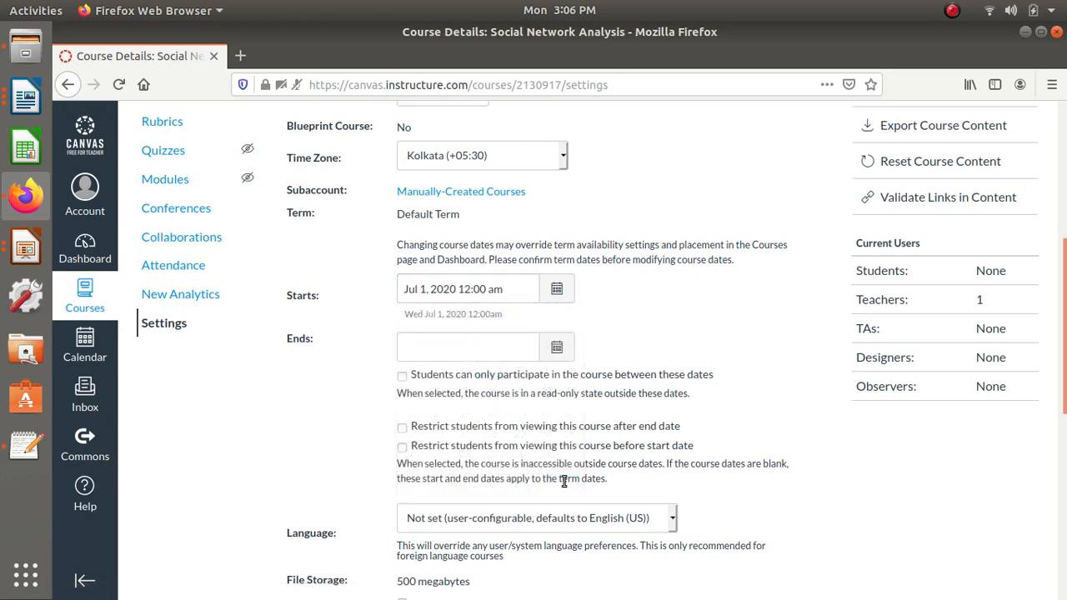
- Set the course end date to Sep 30, 2020 12:00 am
click(558, 348)
click(571, 376)
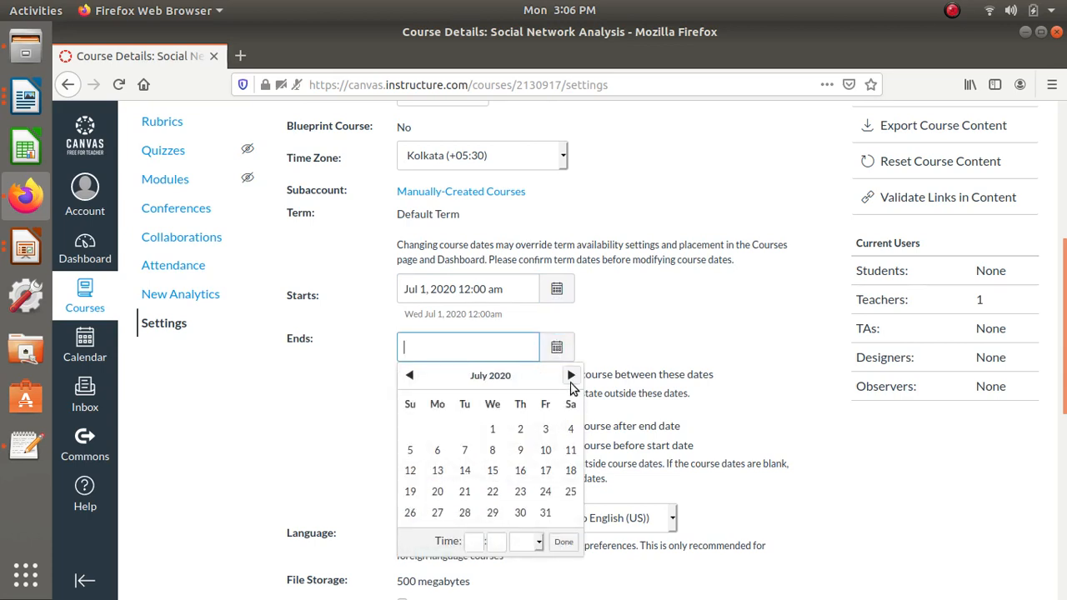
click(571, 379)
click(571, 379)
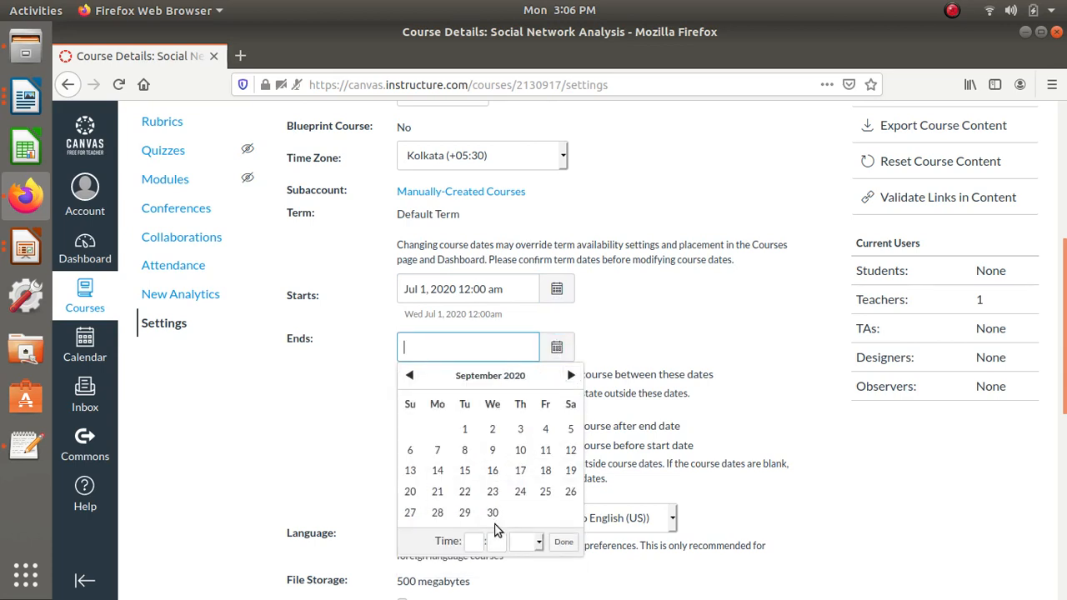
click(492, 512)
click(563, 542)
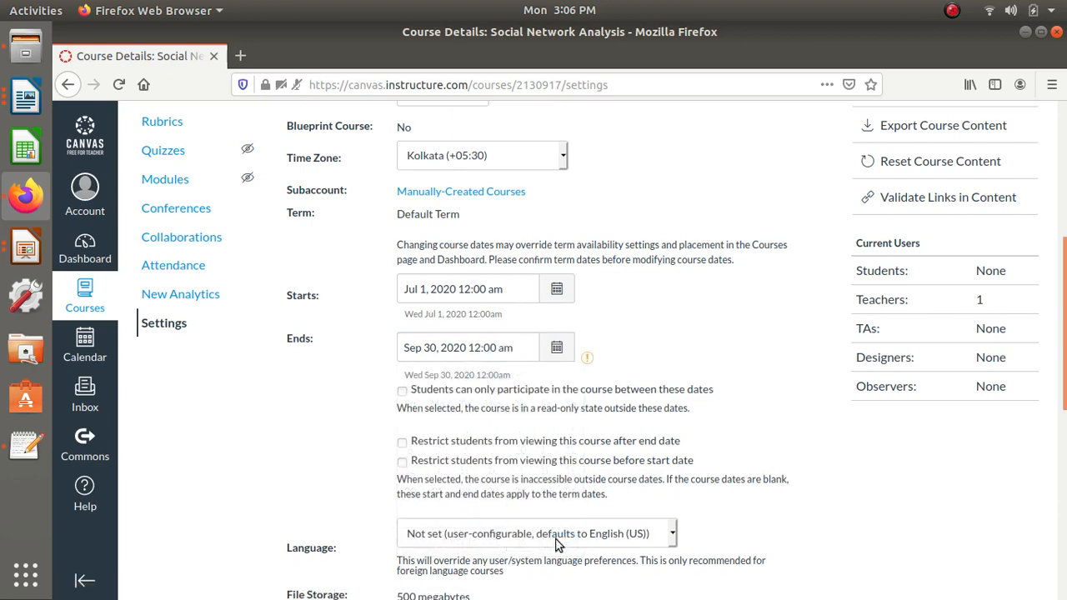
- Check the course's file storage allowance and save the updated course details
scroll(651, 480, down, 3)
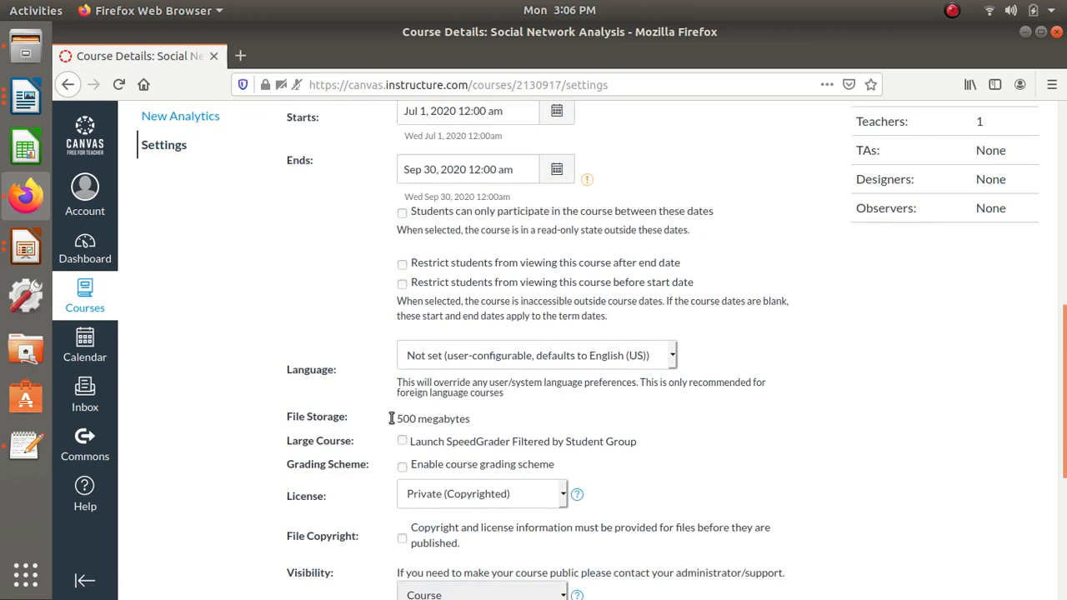
drag(398, 418, 491, 417)
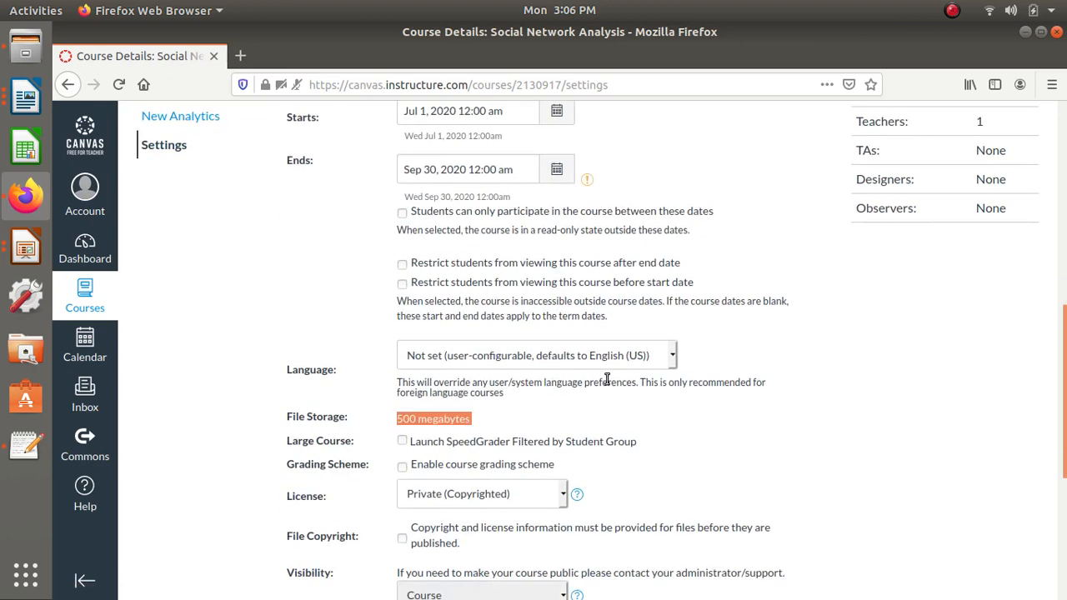
scroll(609, 378, down, 5)
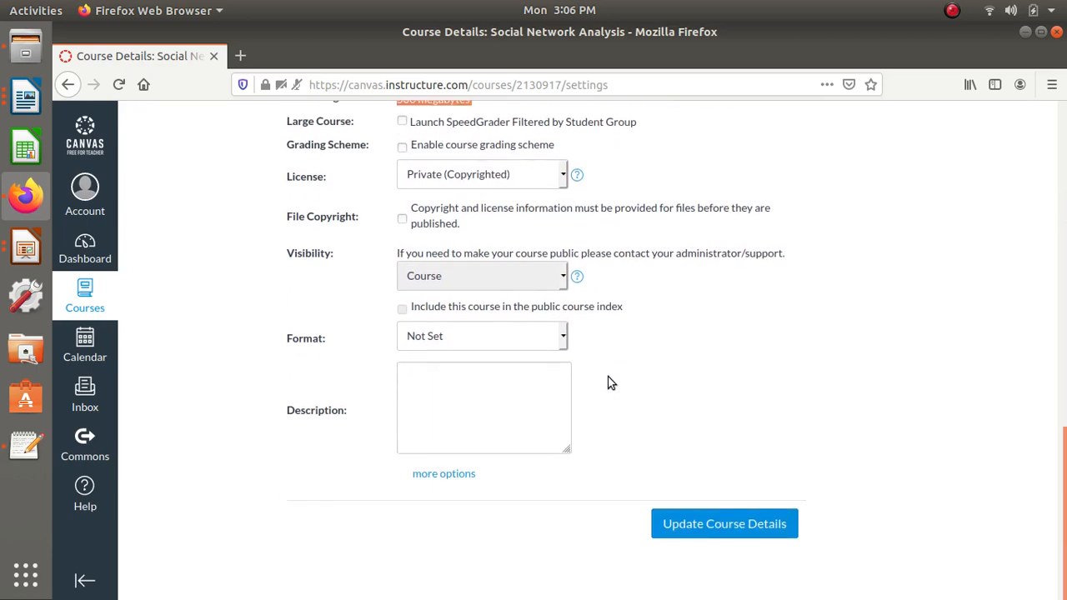
click(706, 525)
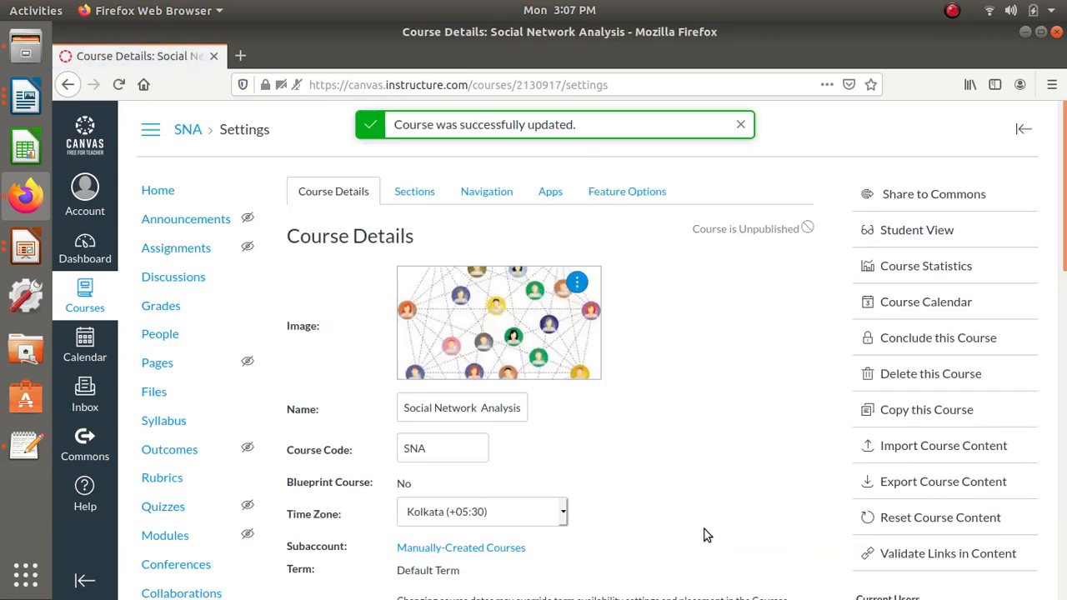
- Add a course section named "it" and delete the duplicate "it" section at the end of the section list
click(413, 193)
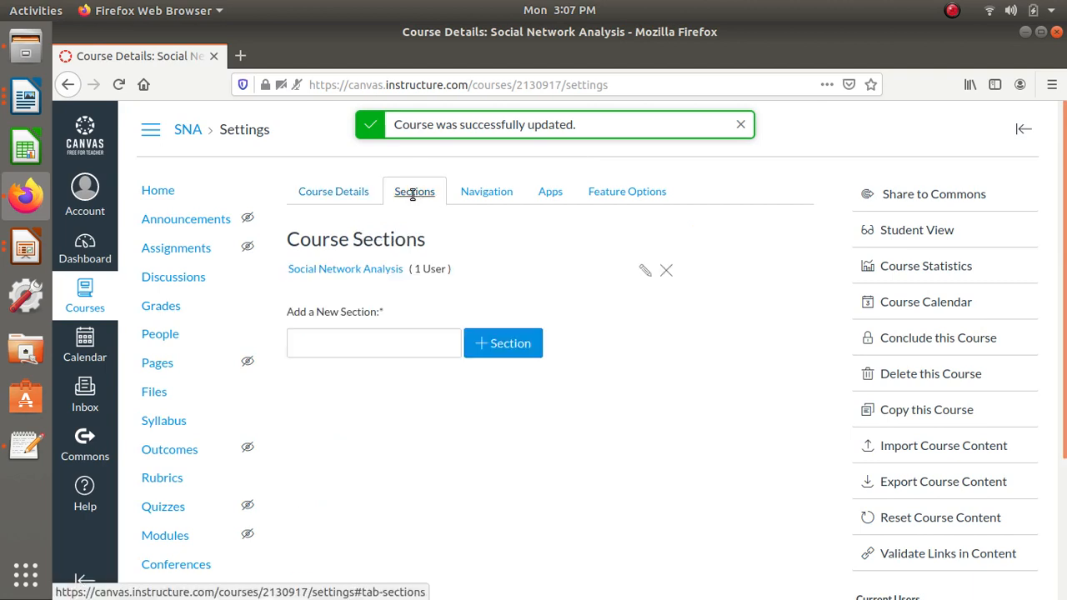
click(413, 333)
text(it)
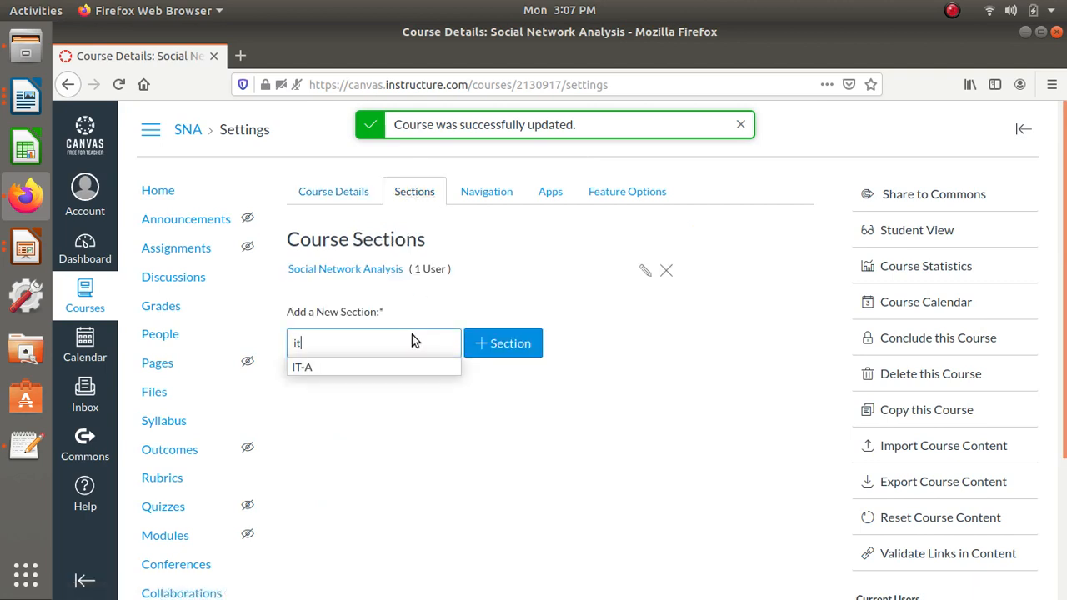
click(365, 377)
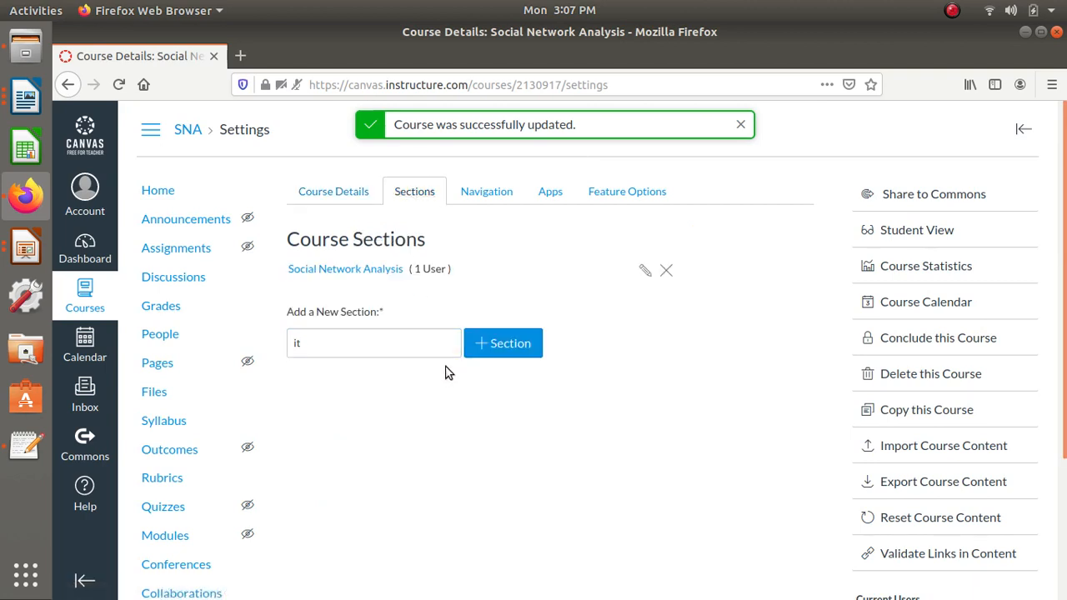
click(515, 350)
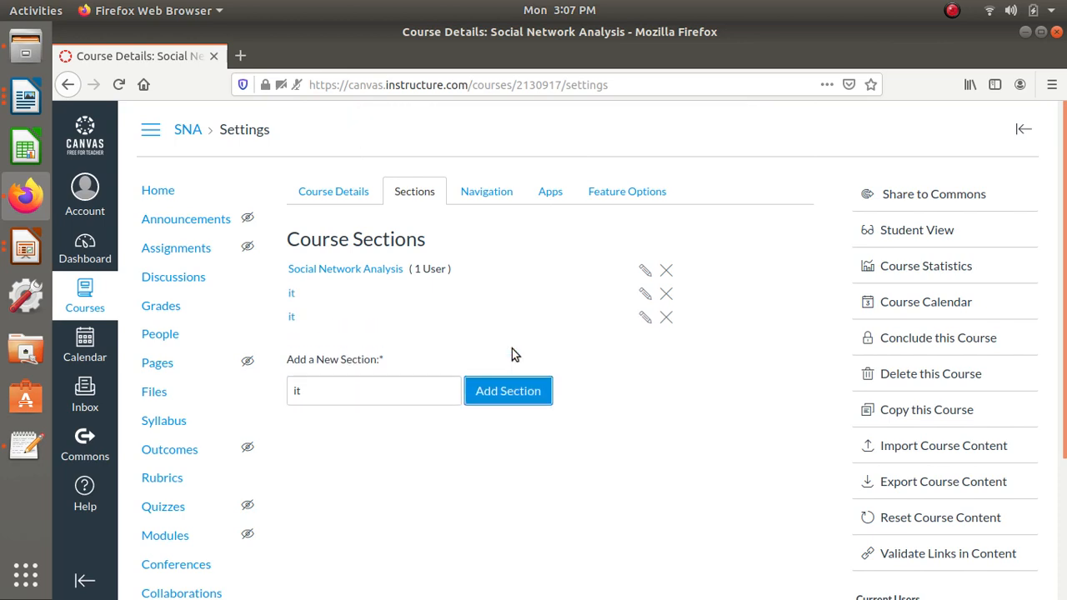
click(666, 317)
click(639, 336)
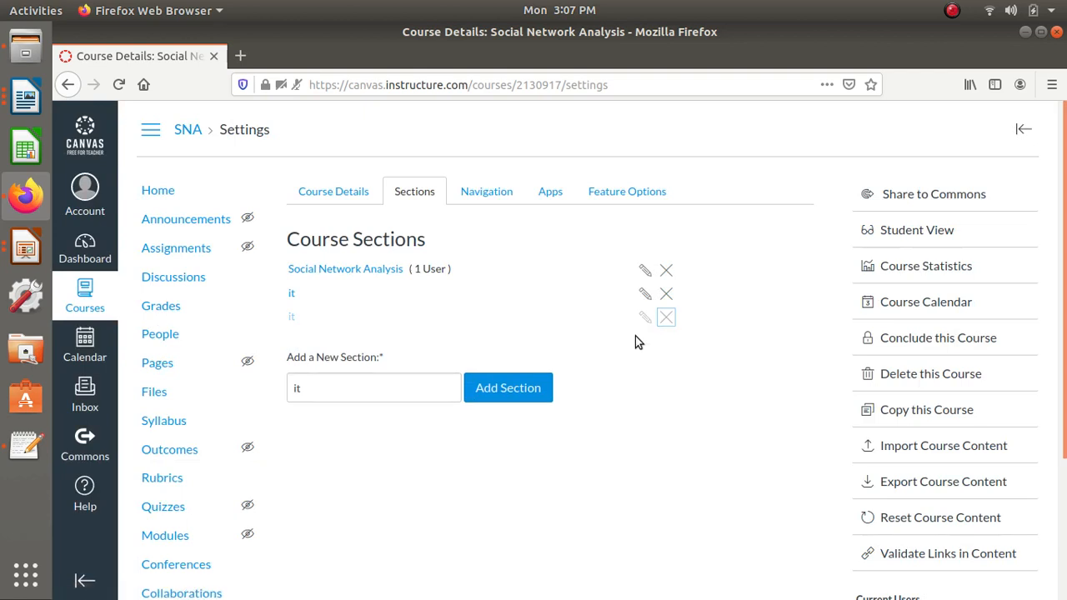
- Review the course's navigation items and browse the external apps available for the course
click(482, 192)
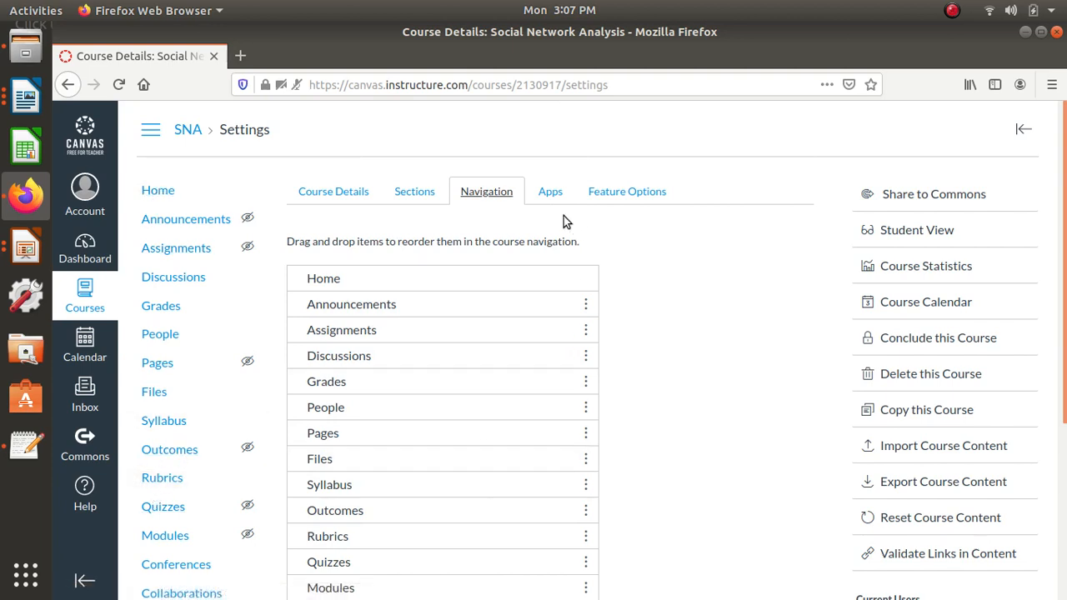
click(550, 191)
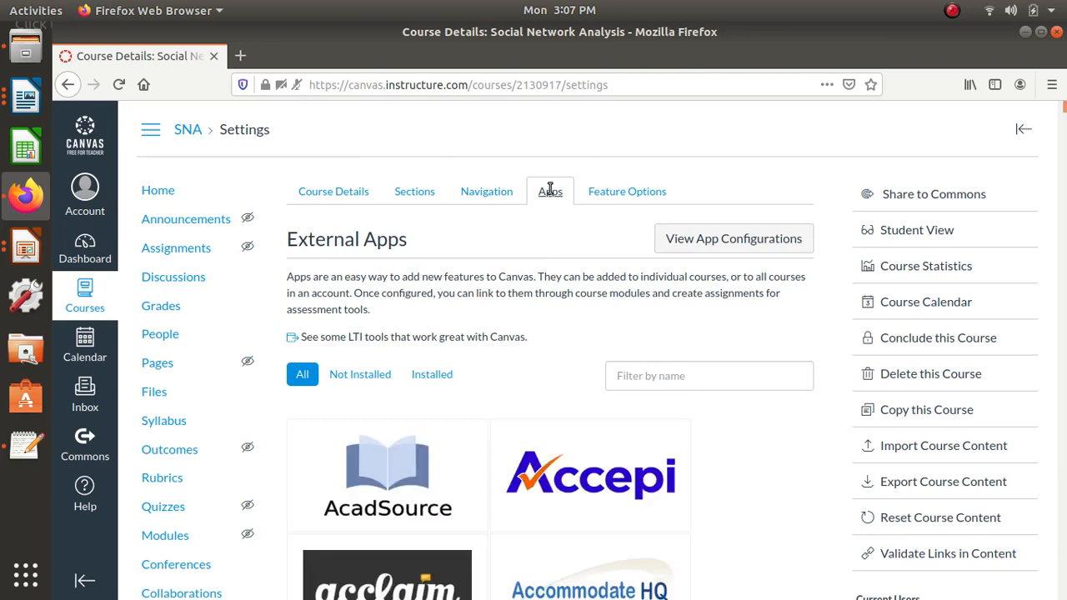
scroll(608, 305, down, 10)
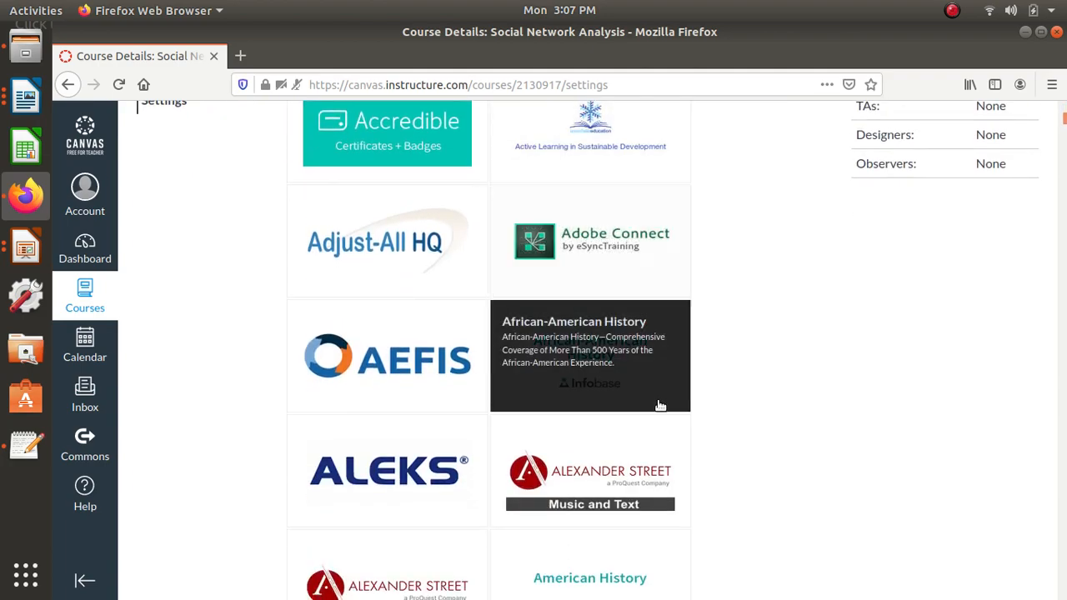
scroll(660, 405, down, 2)
scroll(660, 406, up, 10)
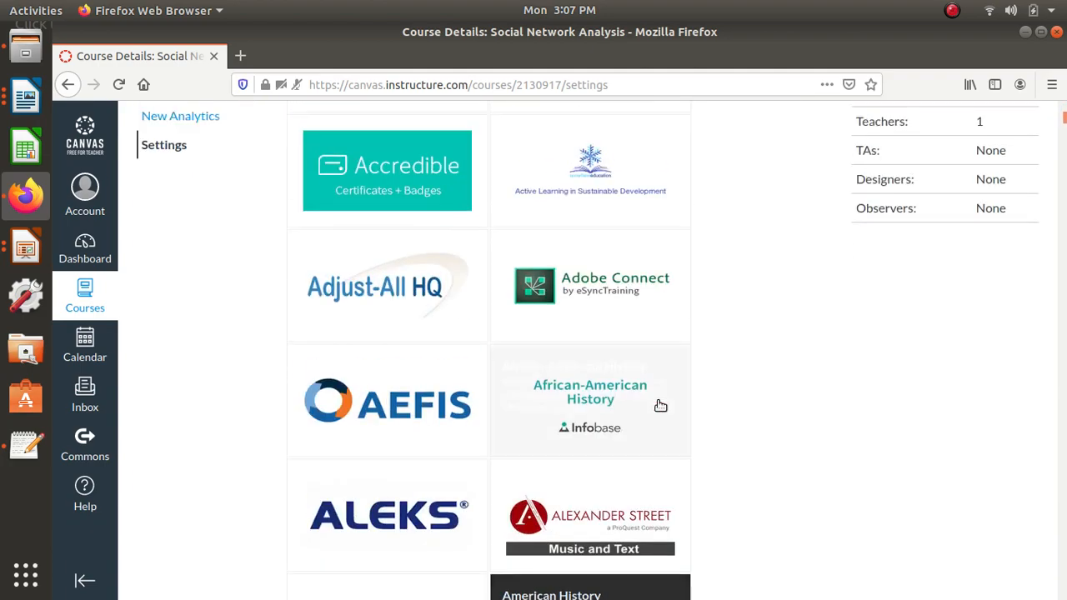
scroll(660, 406, up, 3)
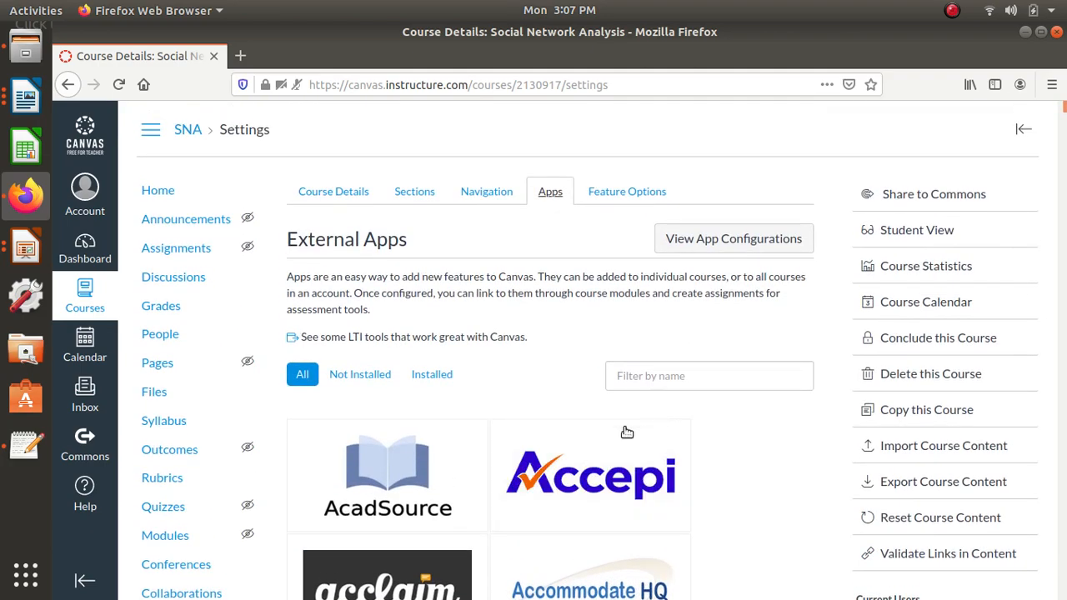
- Return to the course details and save them again
click(341, 196)
scroll(346, 200, down, 15)
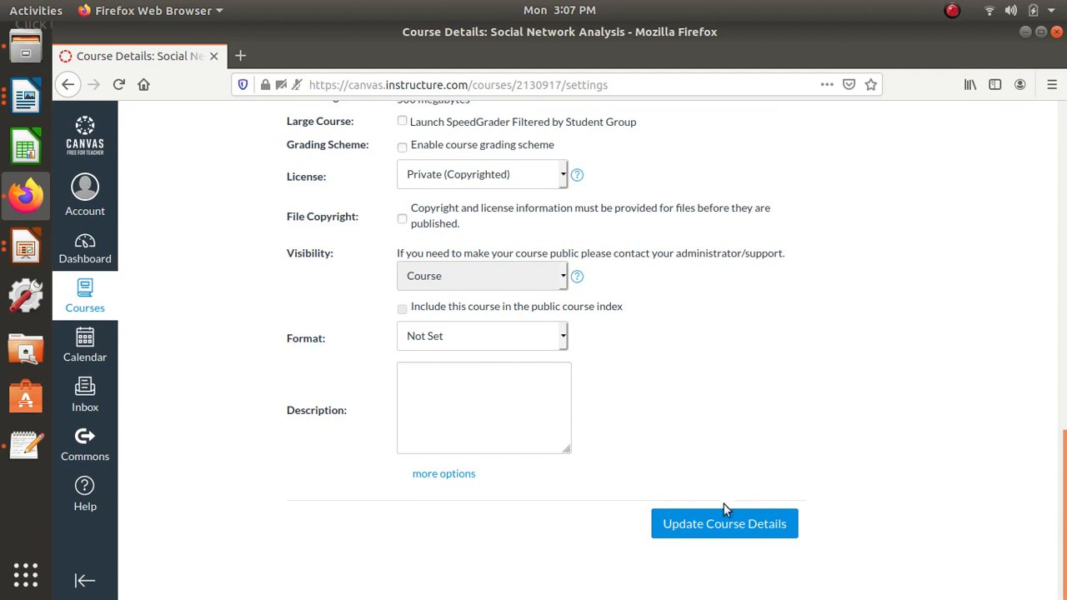
click(723, 519)
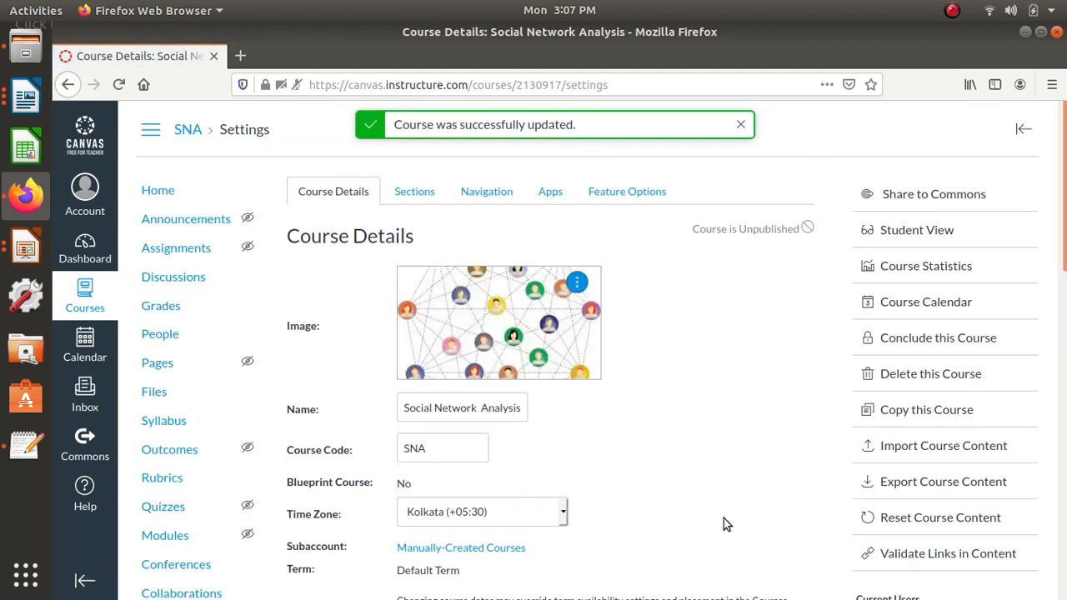
- Create a new course page titled "Welcome"
click(153, 366)
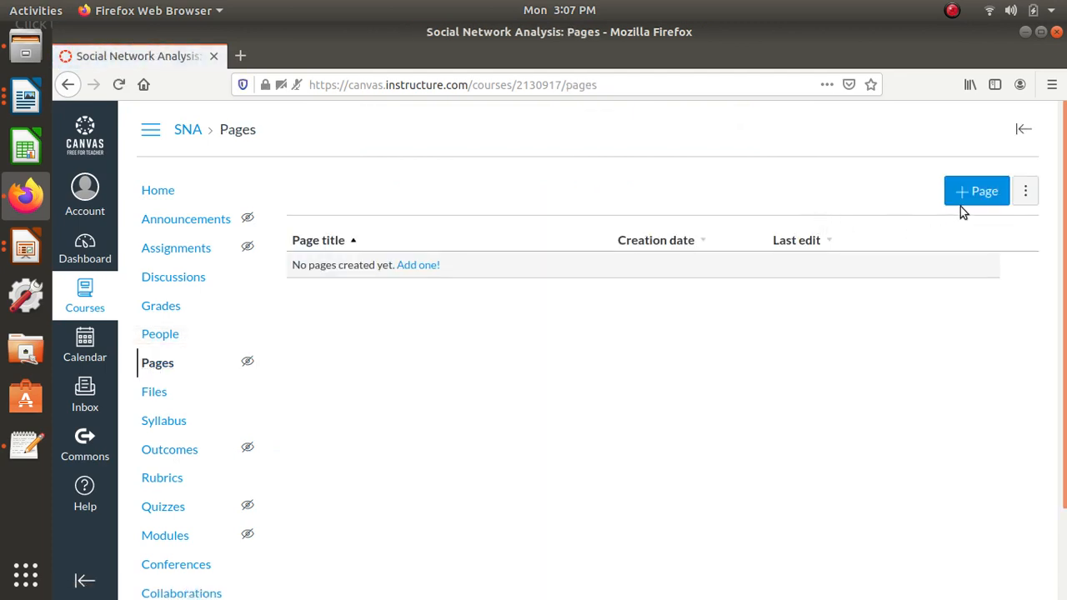
click(966, 196)
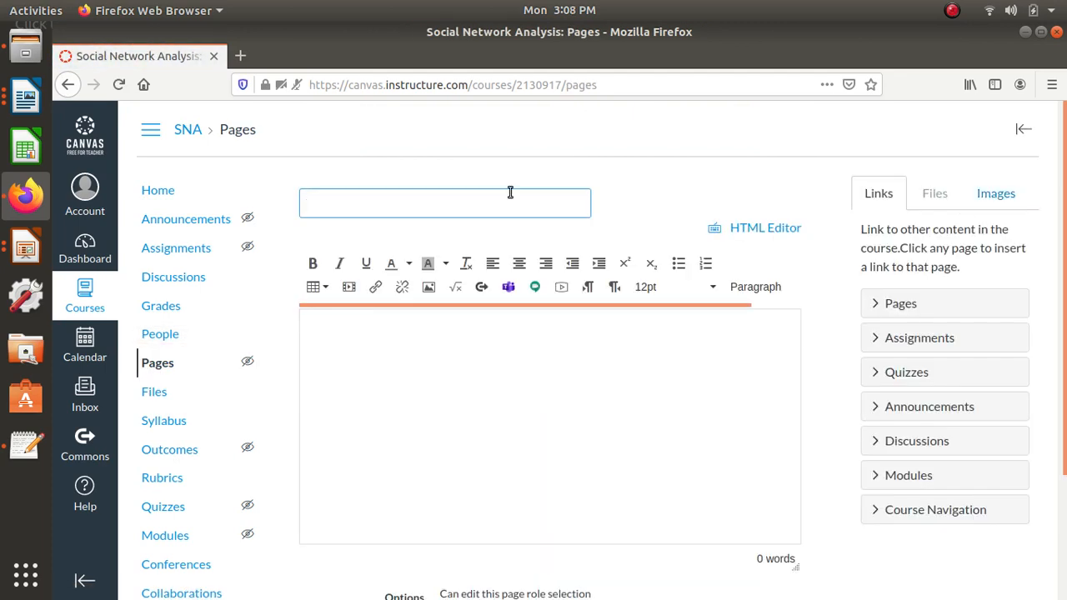
text(w)
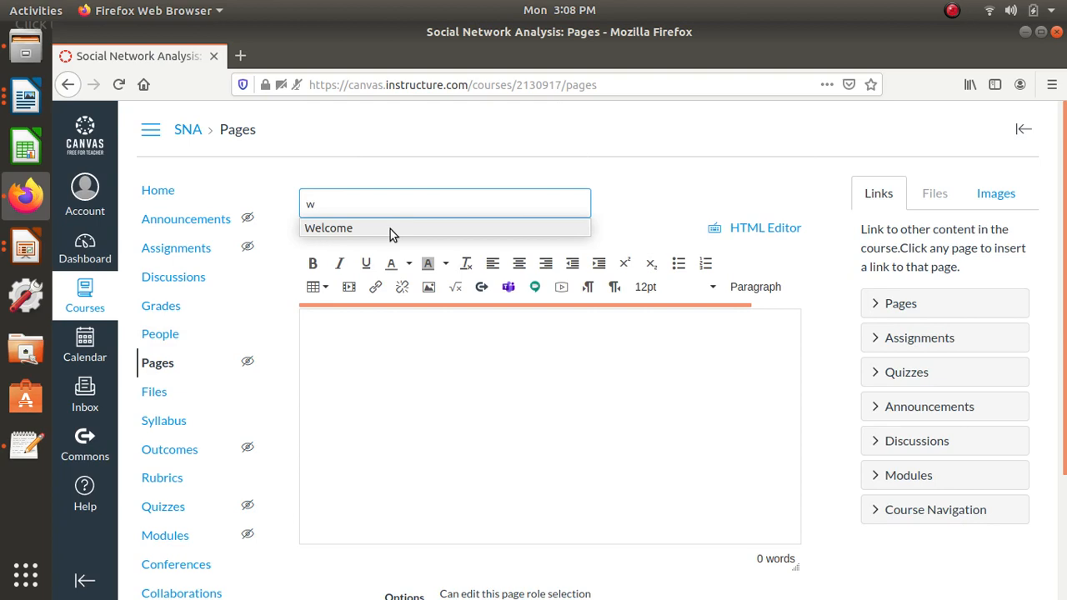
click(349, 230)
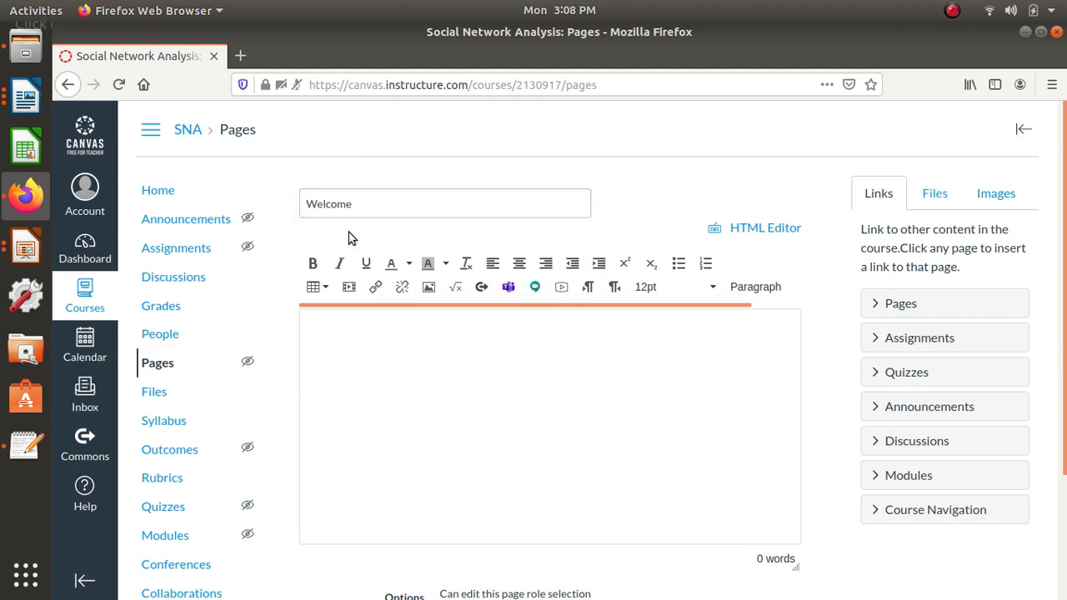
- Bring the Pre-requisites and Broad Course Objectives text from SNA_CourseInfo.docx into the Welcome page body and start a new line below the bullets
click(14, 98)
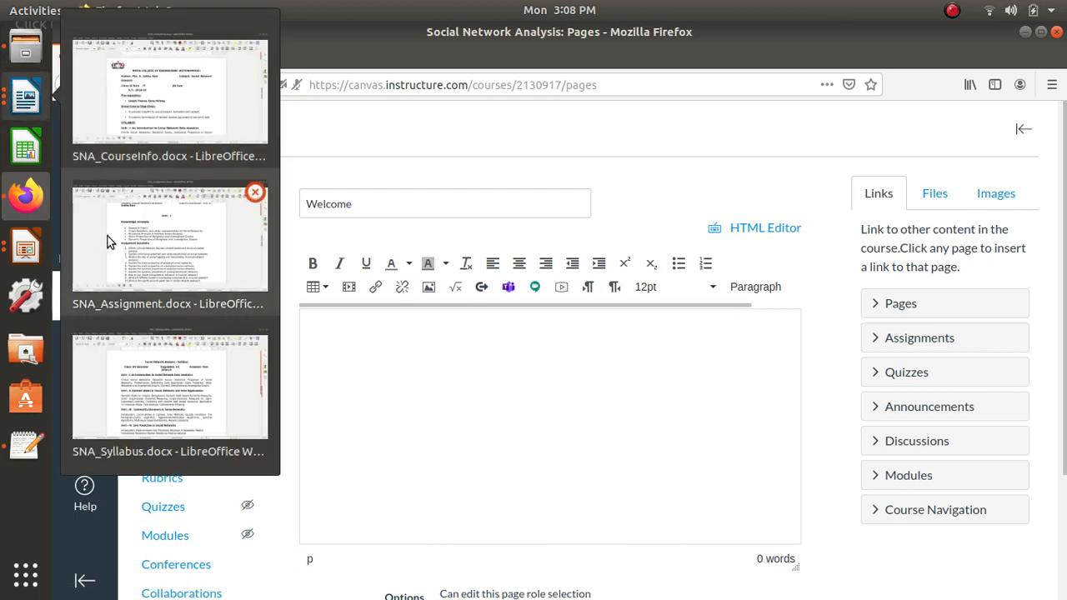
click(153, 123)
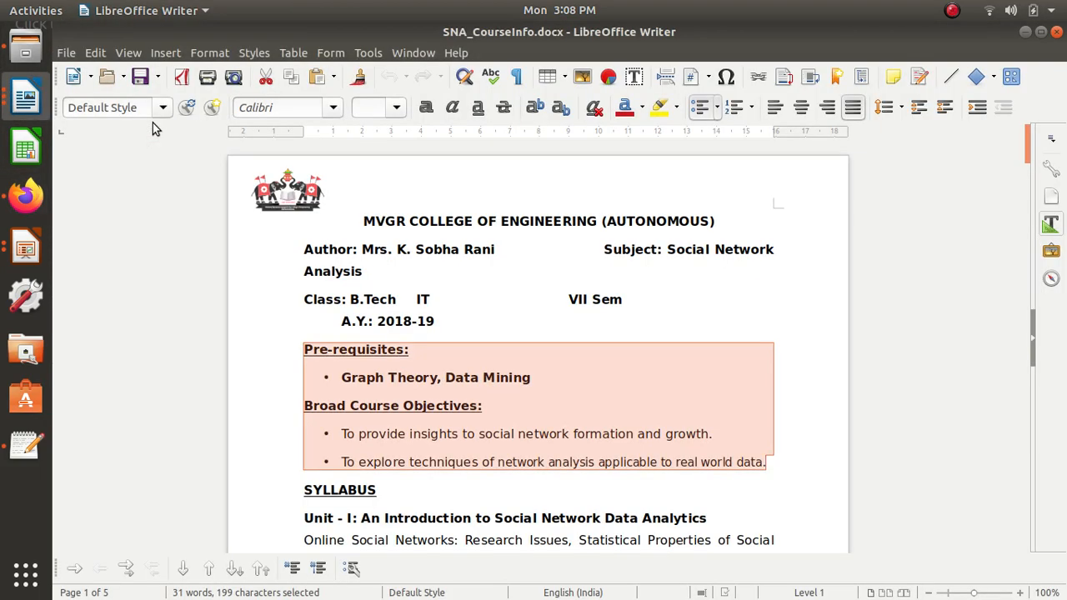
key(alt+Tab)
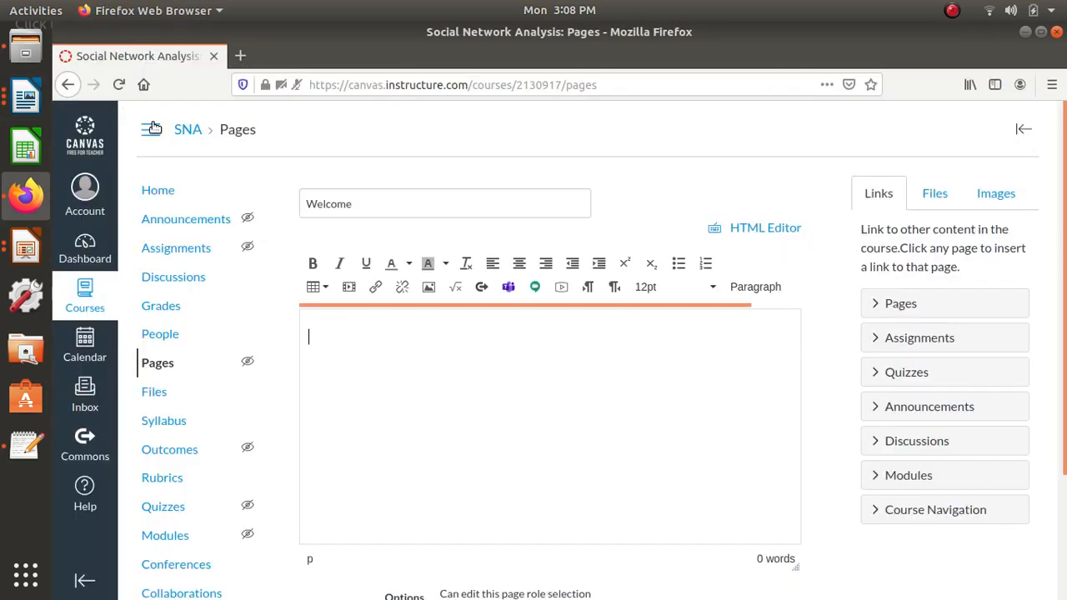
text(Pre-requisites: Graph Theory, Data Mining Broad Course Objectives: To provide insights to social network formation and growth. To explore techniques of network analysis applicable to real world data.)
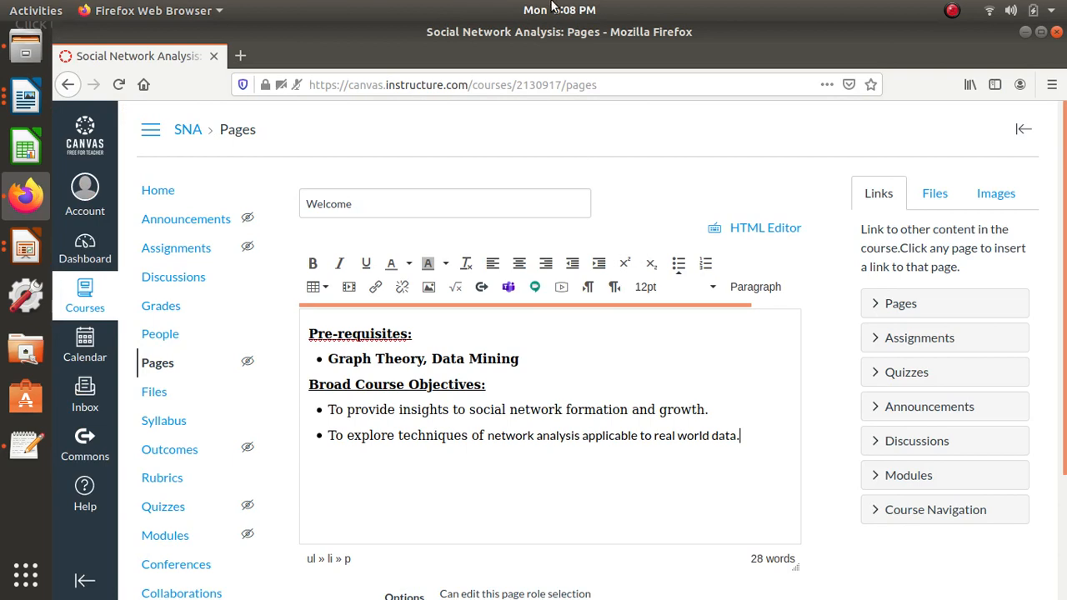
key(Return)
key(Return)
- Upload SNA_CourseOrientation.pptx to the course files folder and link it below the course objectives
click(936, 198)
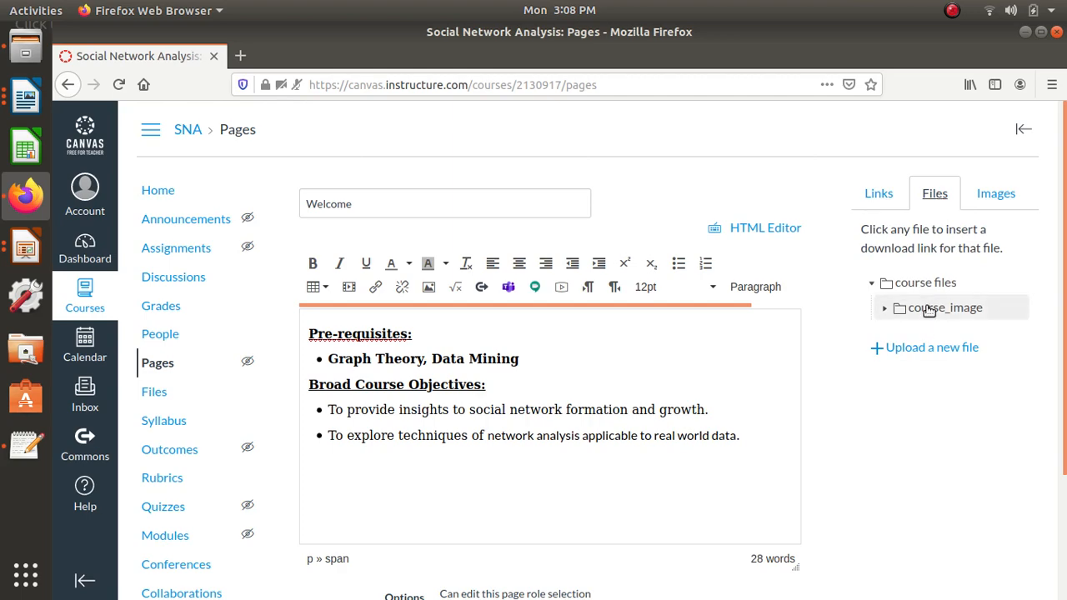
click(929, 349)
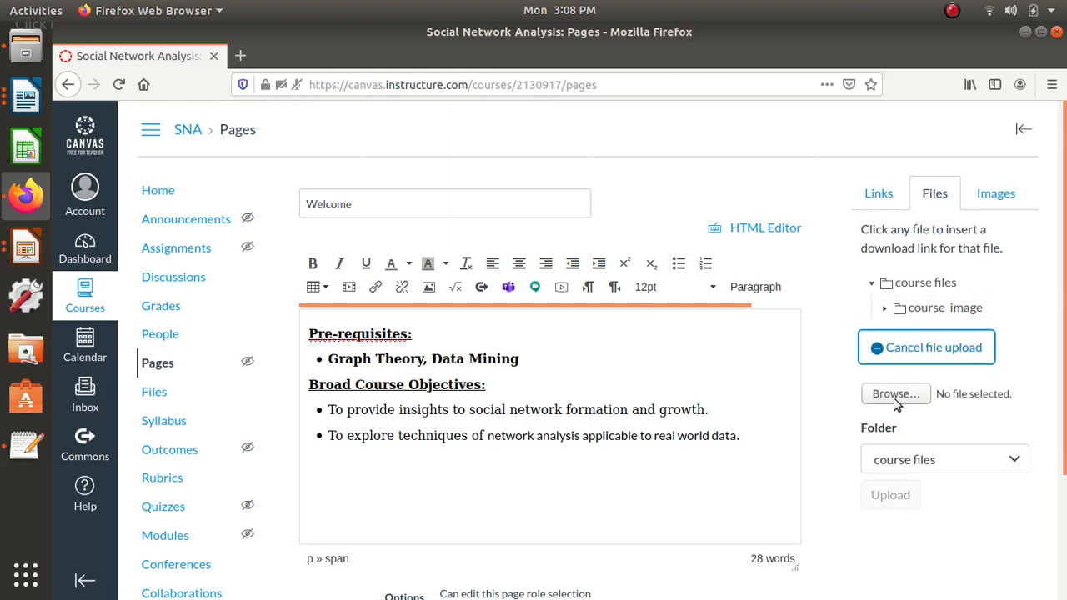
click(894, 398)
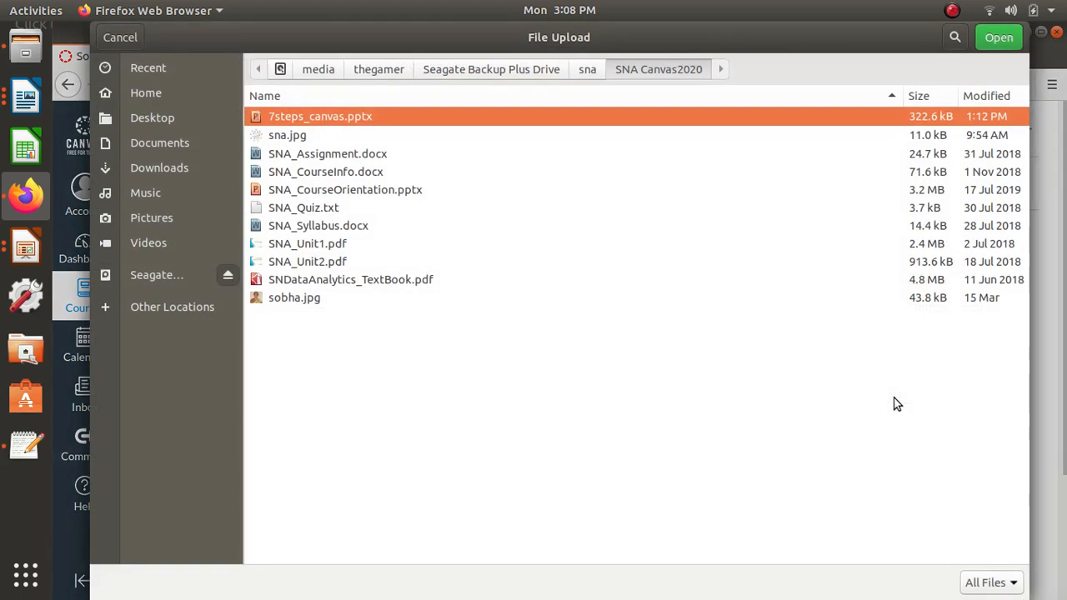
click(409, 207)
click(404, 195)
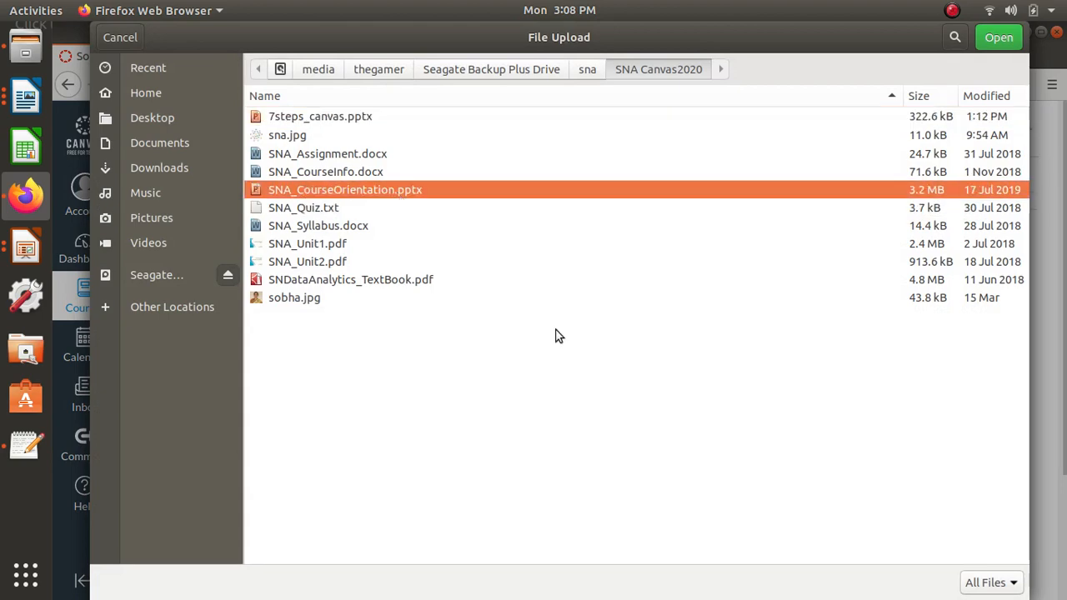
click(1000, 38)
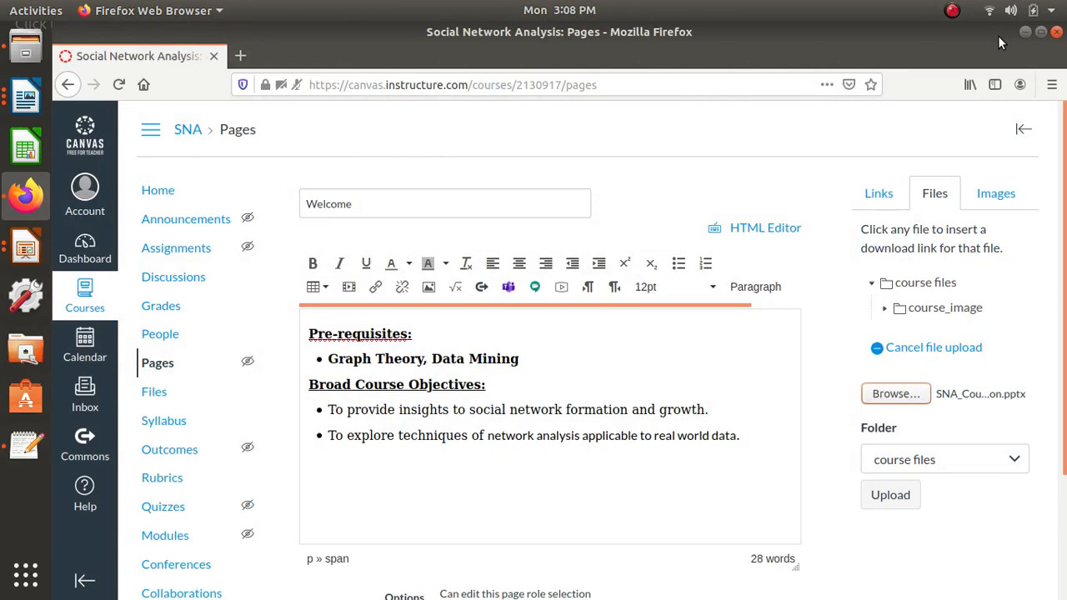
click(889, 501)
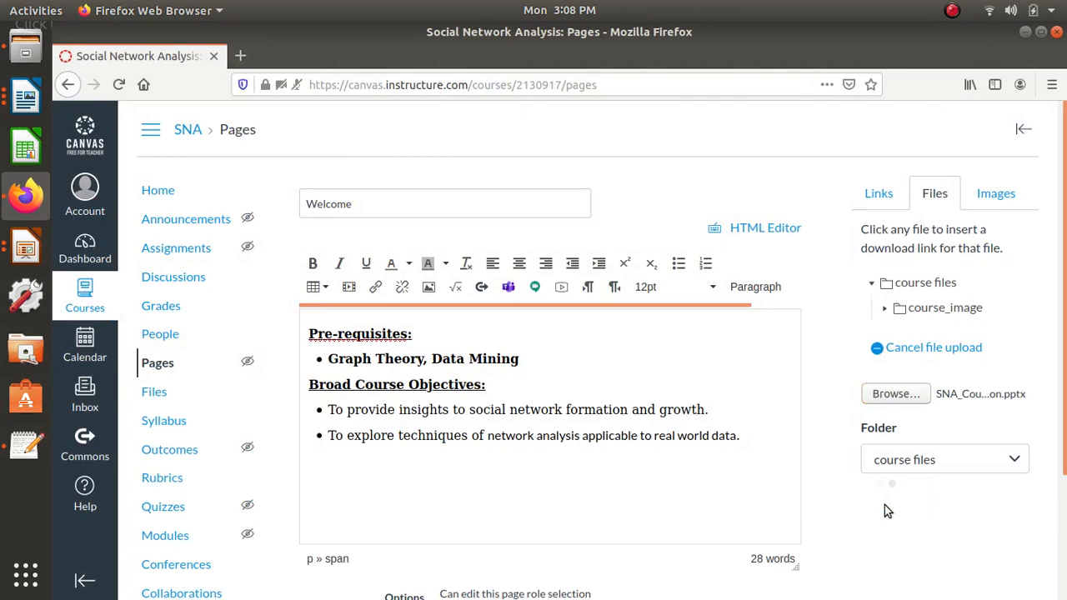
scroll(501, 555, down, 2)
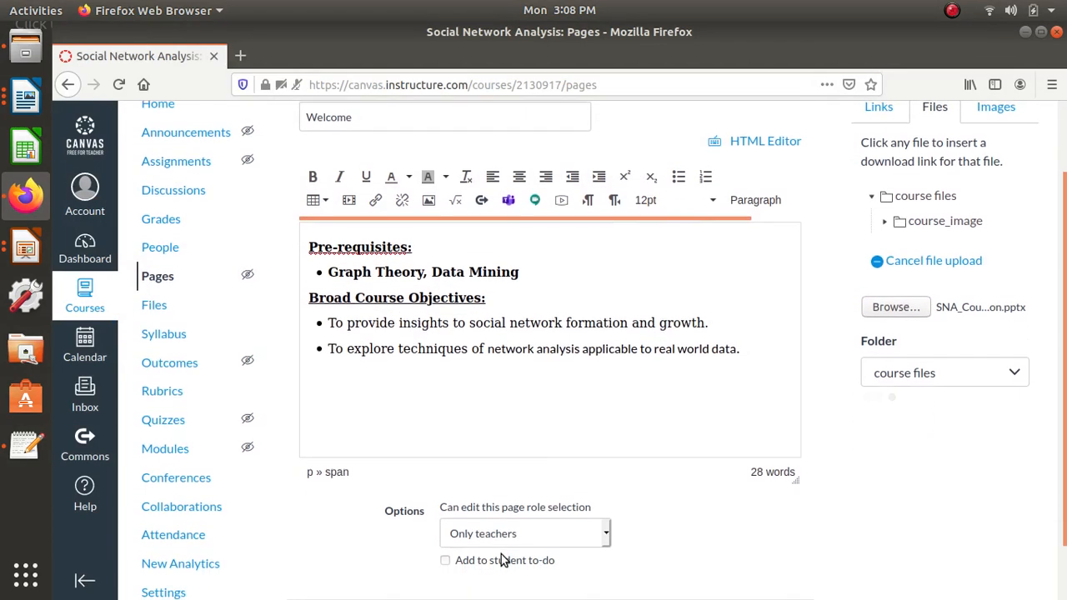
scroll(481, 399, down, 1)
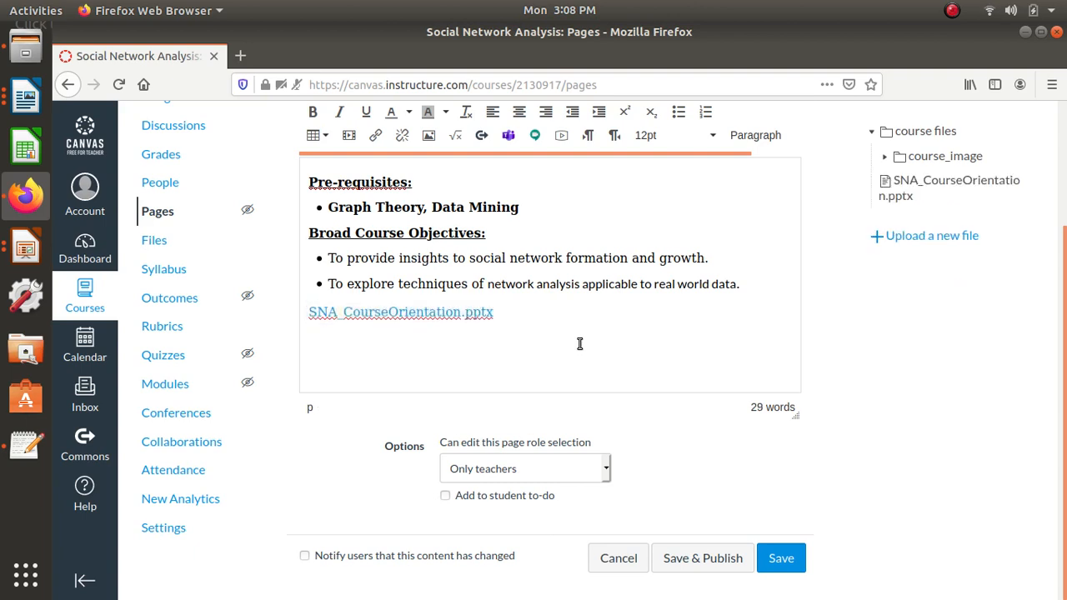
- Shorten the presentation's link text to "SNA_CourseOrientation" and start a new line below it
key(BackSpace)
key(BackSpace)
key(BackSpace)
key(BackSpace)
key(BackSpace)
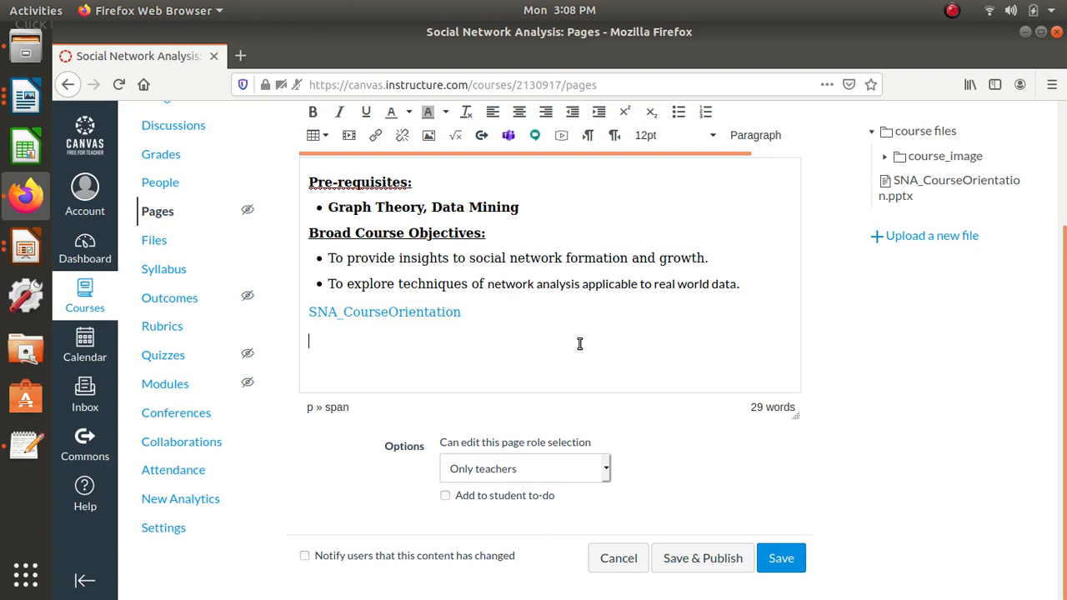
- Add a "Course Instructor:" line below the presentation link and enter the instructor's name on the following line
text(Course Instructo)
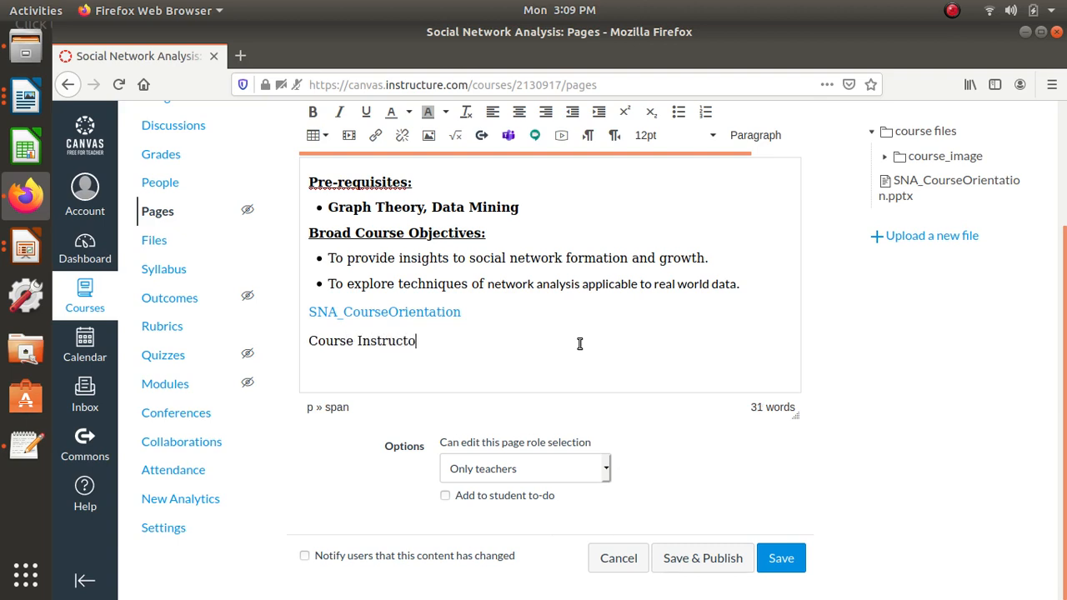
text(r: )
key(Return)
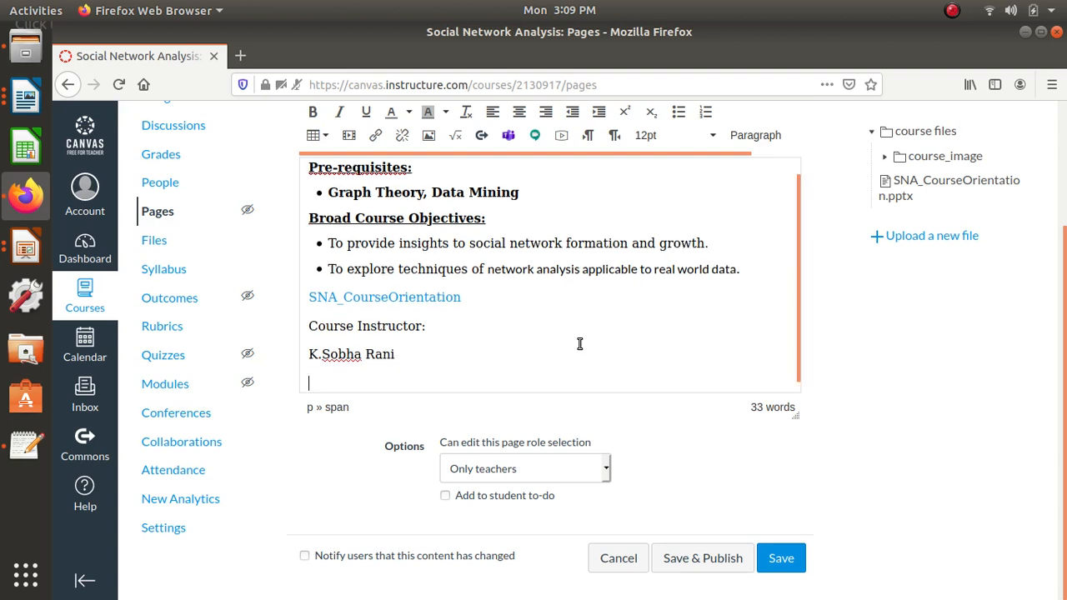
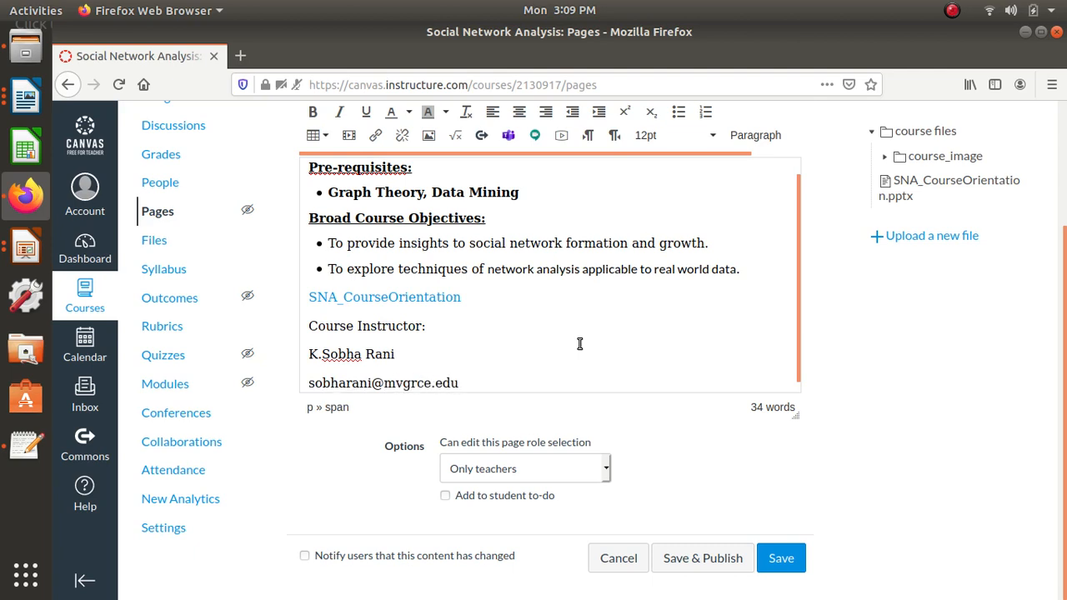
- Enter the instructor's e-mail address below the name and start a new line after it
key(Return)
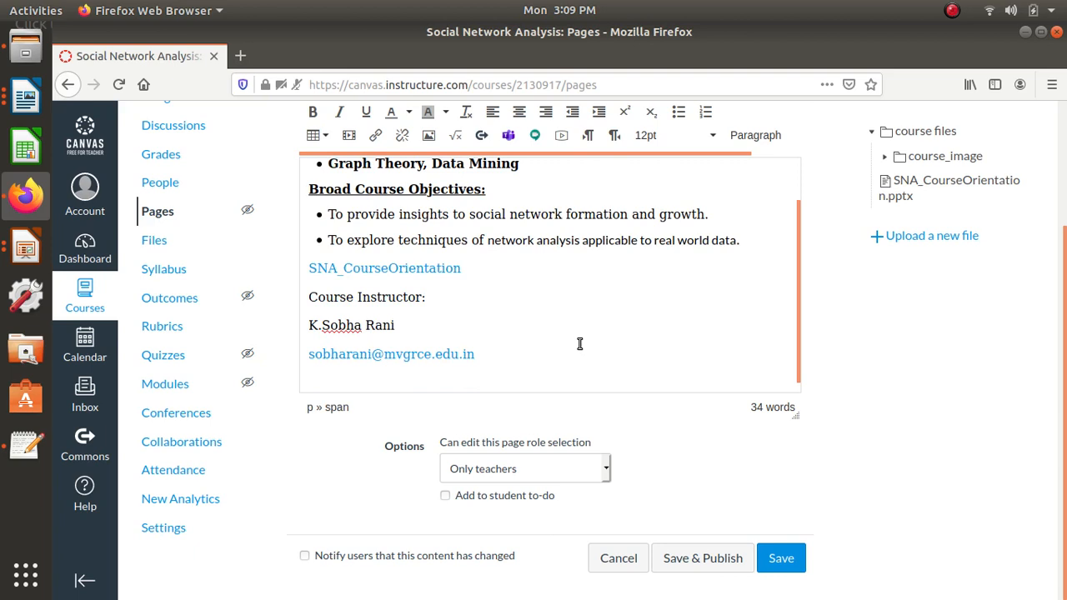
- Insert the instructor's photo, uploaded to My files, below the e-mail address and shrink it to about half its width
click(428, 137)
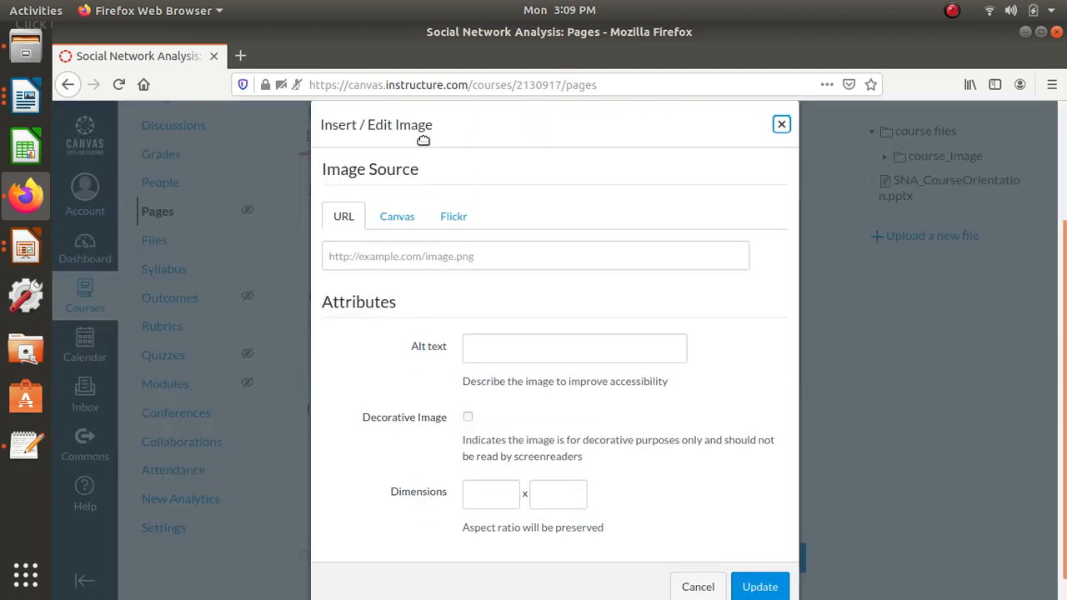
click(397, 218)
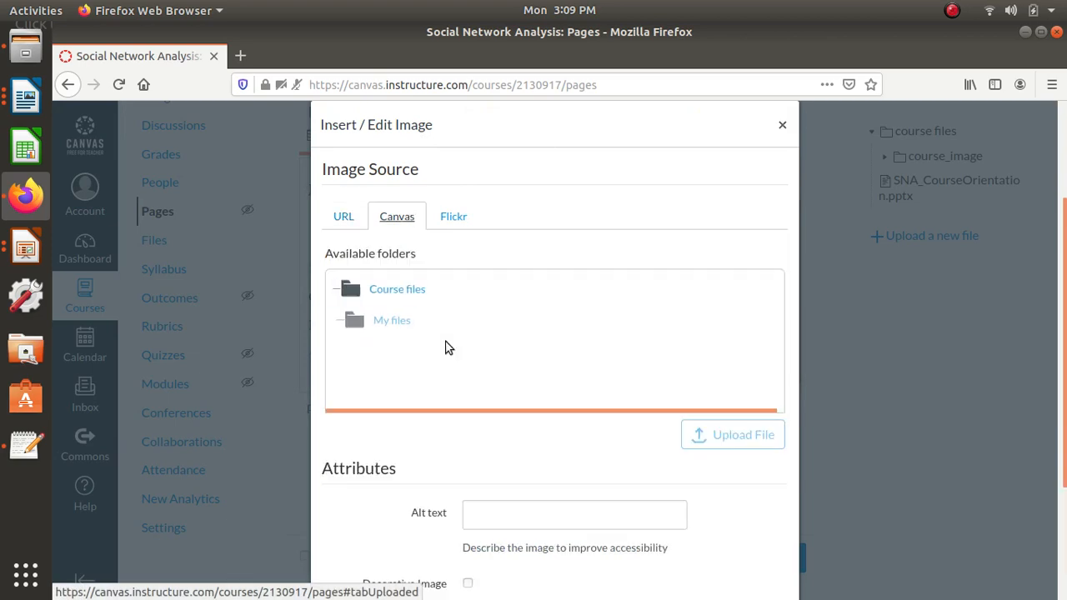
click(415, 338)
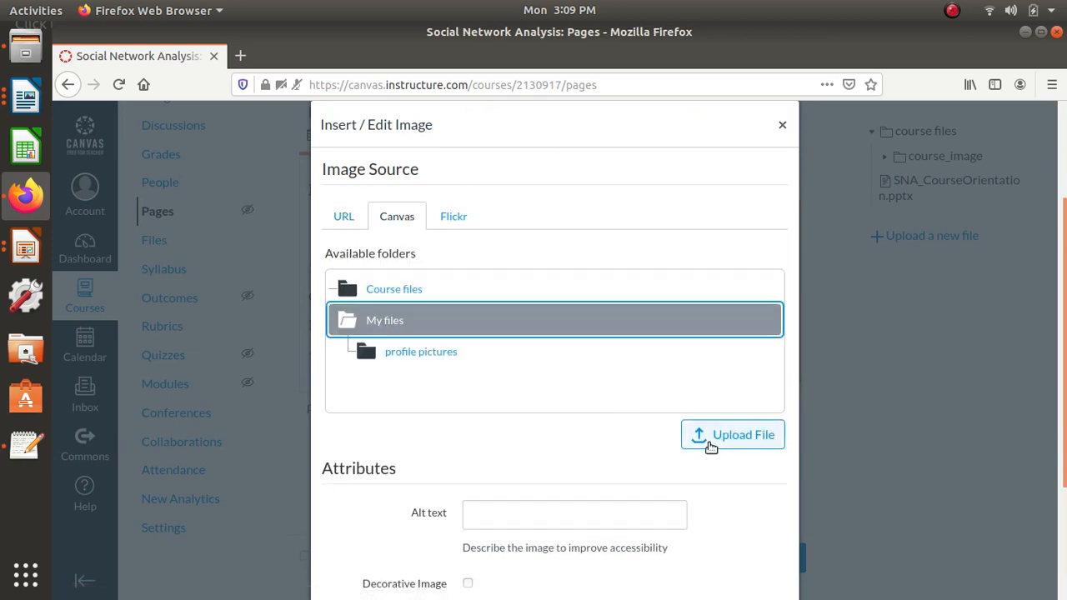
click(732, 435)
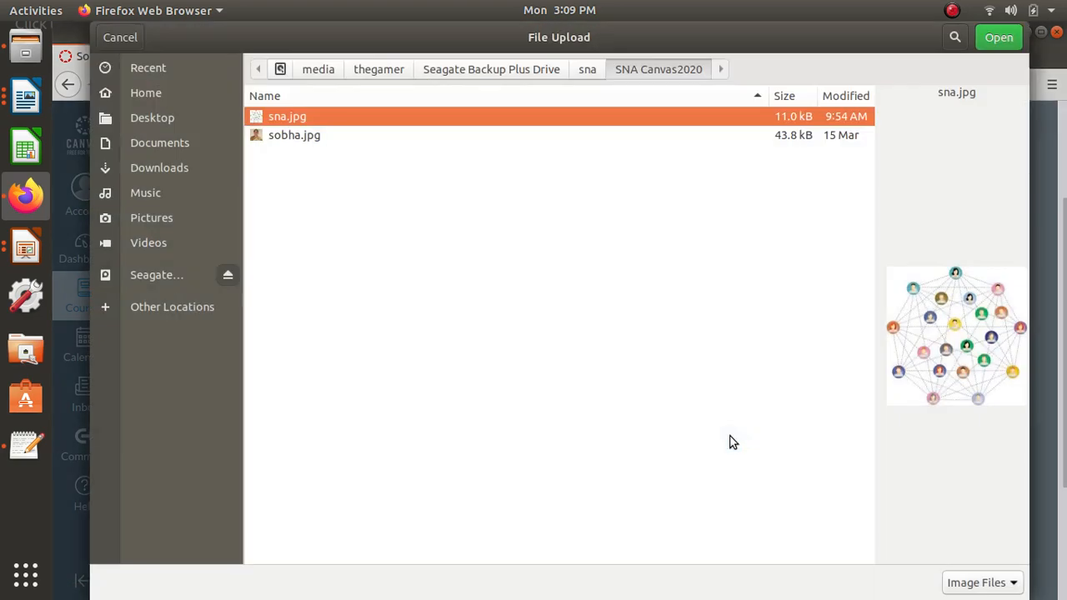
click(314, 137)
click(993, 37)
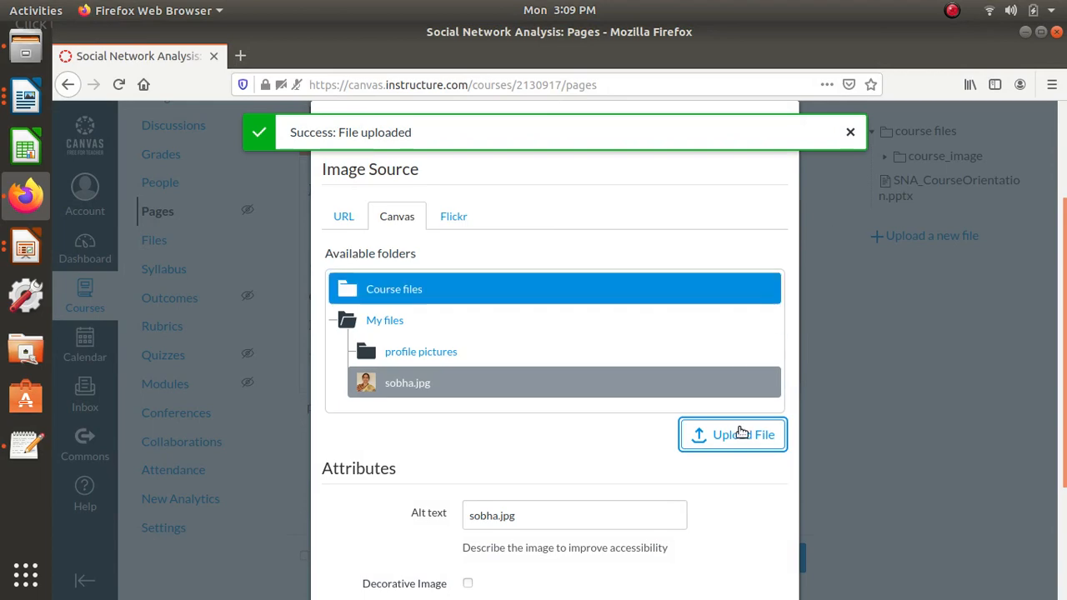
scroll(738, 442, down, 3)
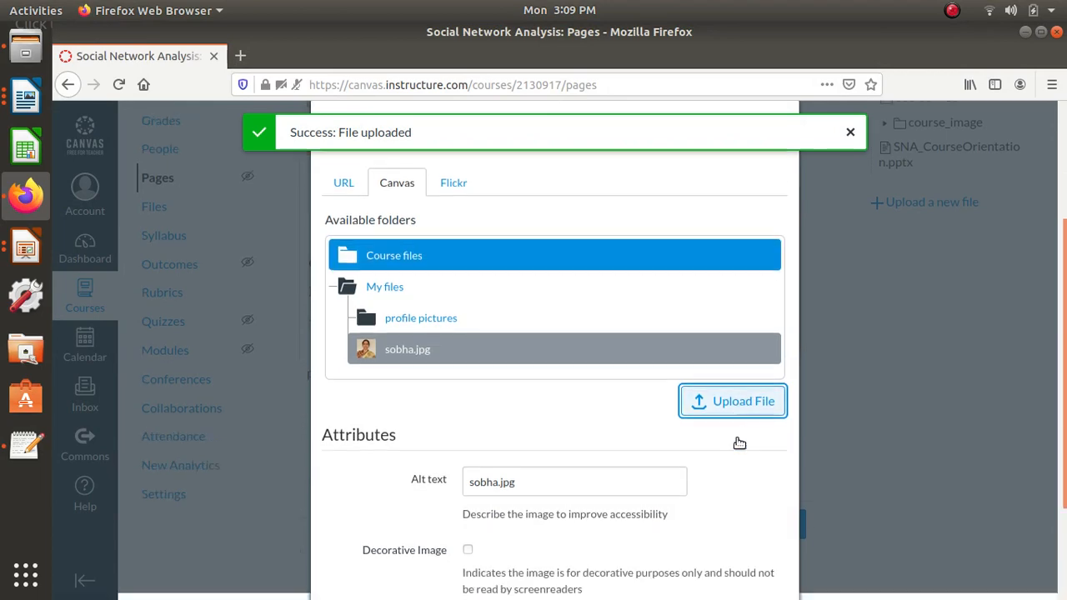
scroll(737, 444, down, 1)
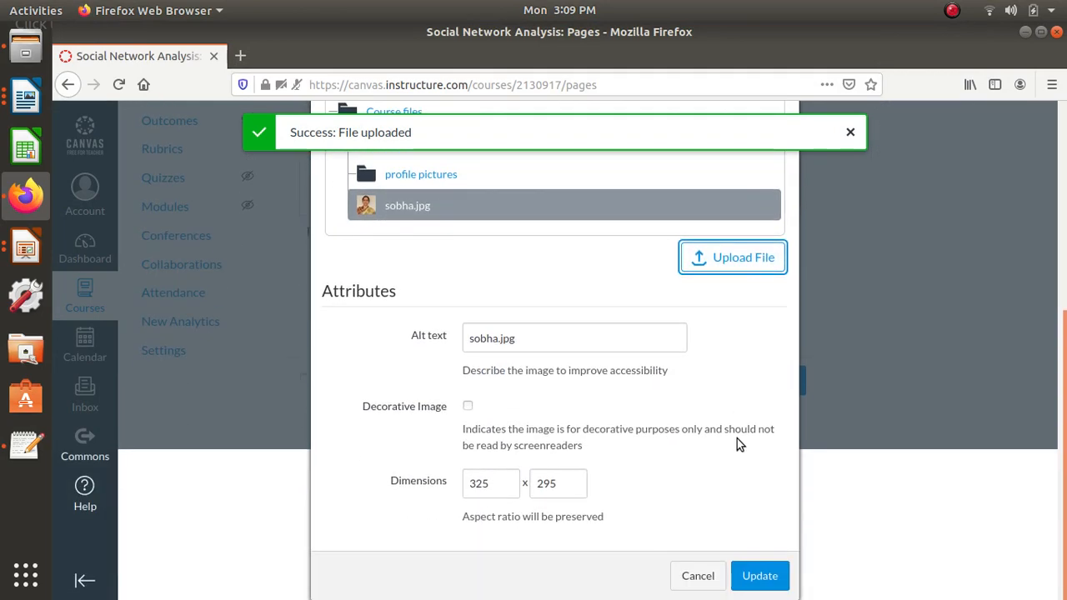
click(756, 577)
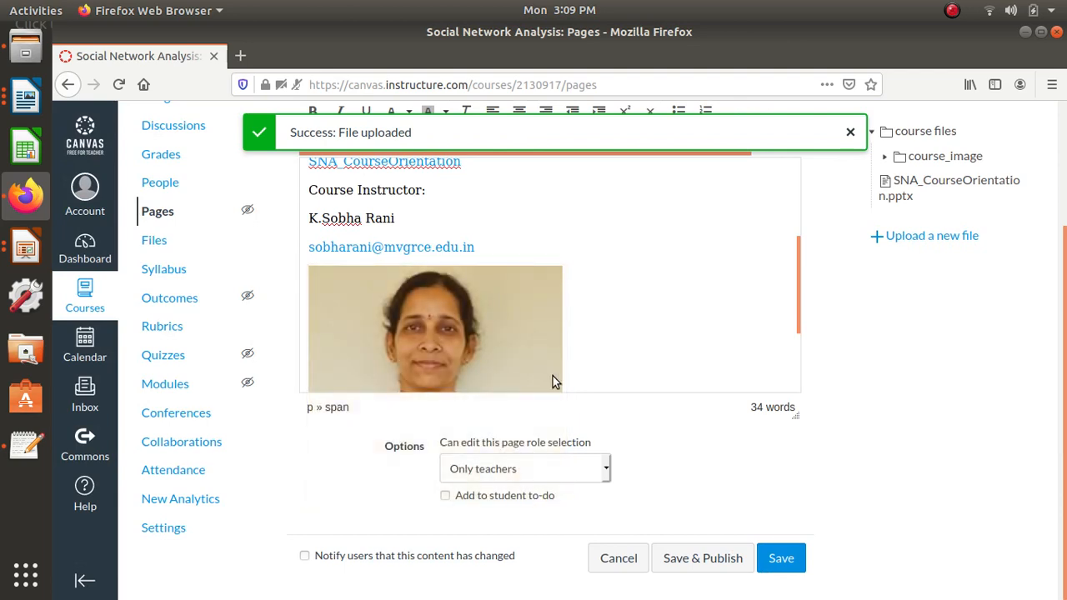
click(540, 282)
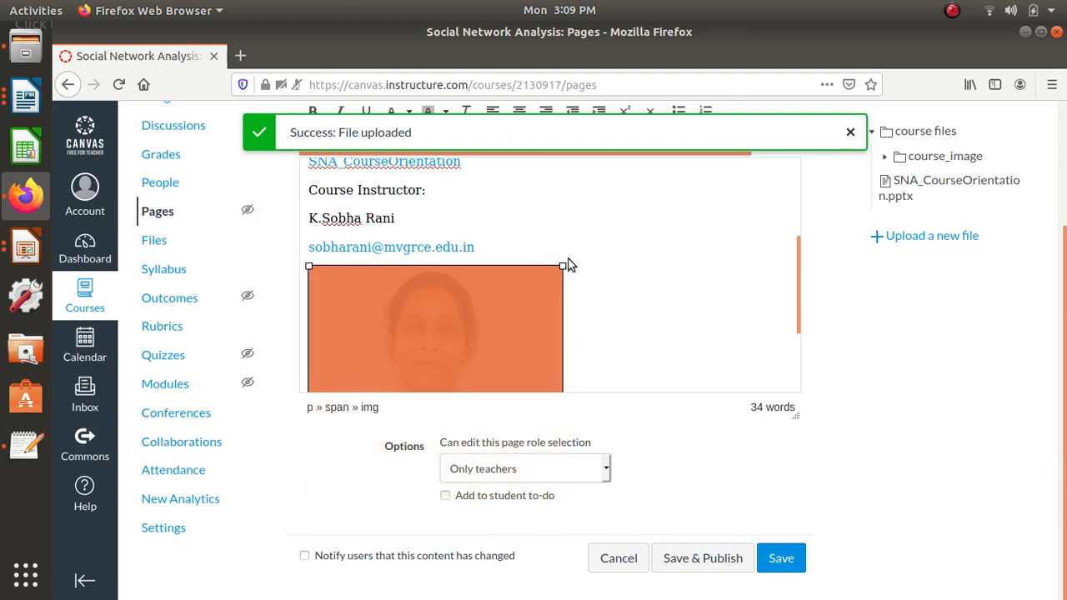
drag(562, 265, 442, 296)
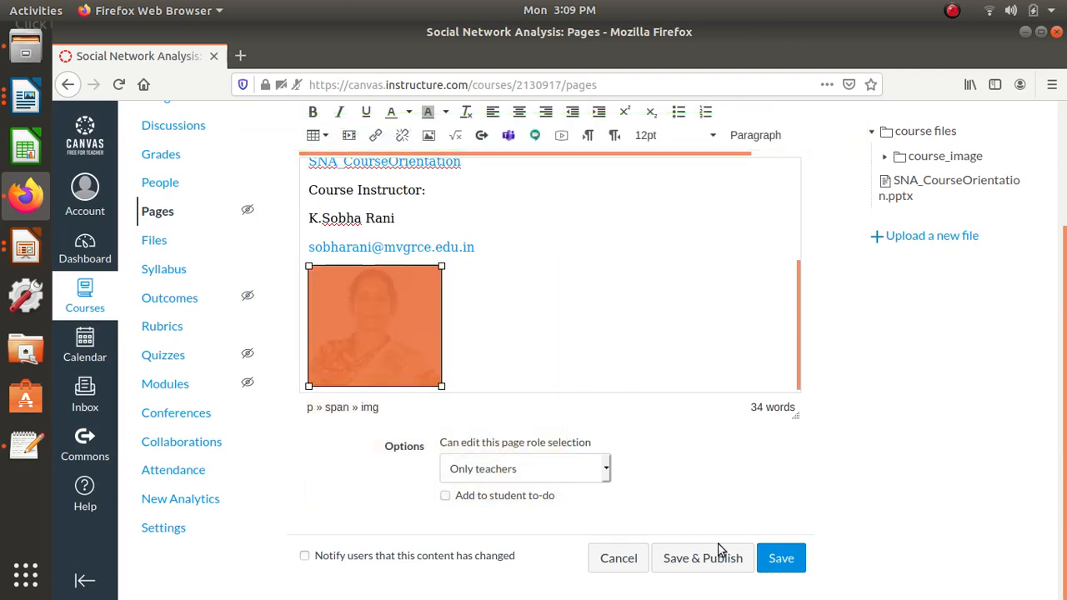
- Save and publish the Welcome page and set it as the course's front page
click(697, 563)
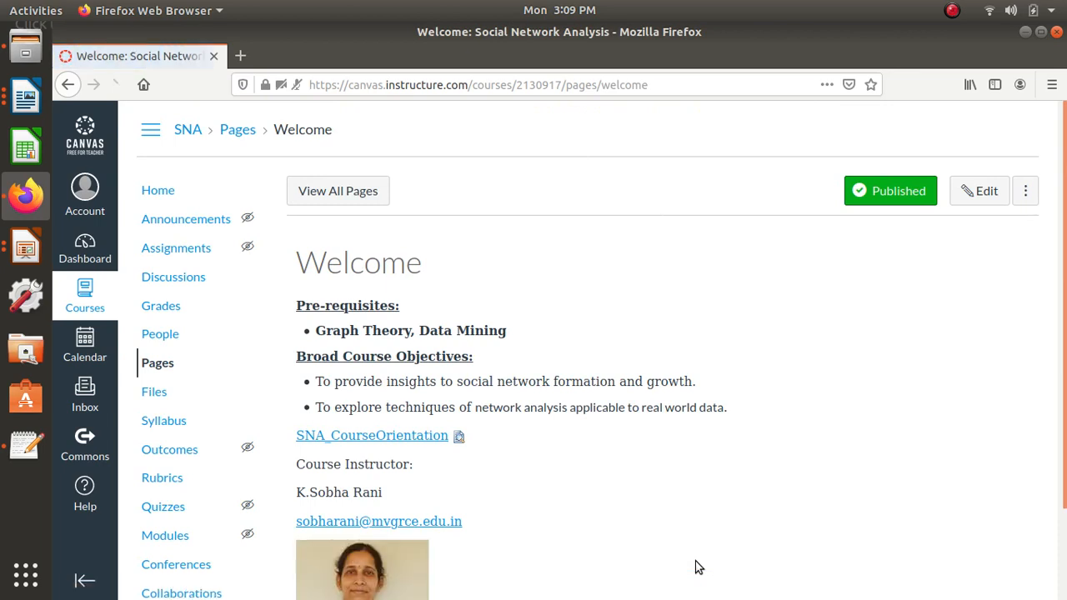
click(1027, 190)
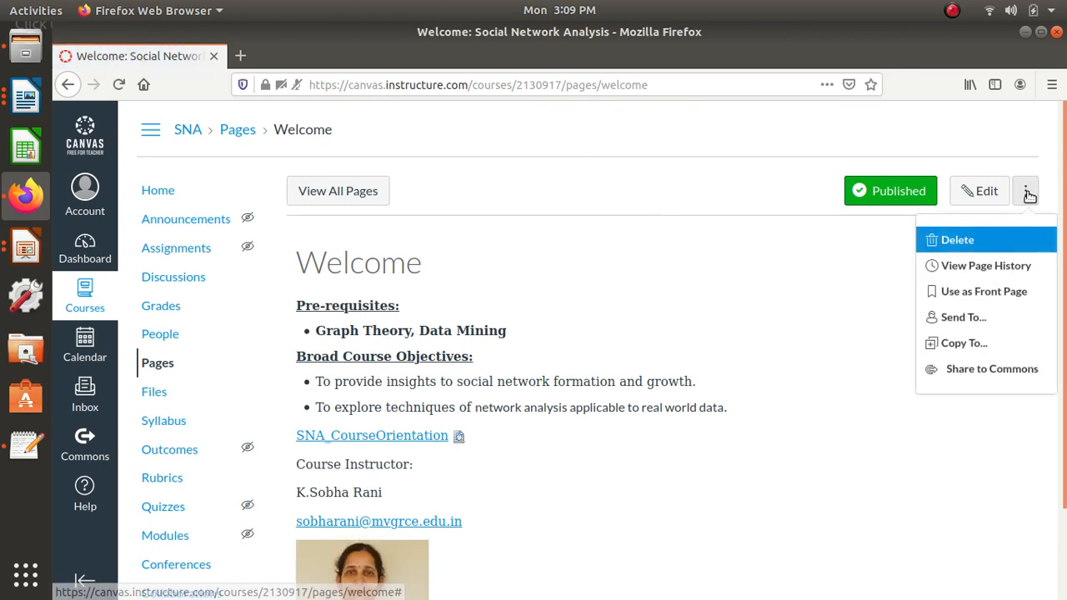
click(979, 296)
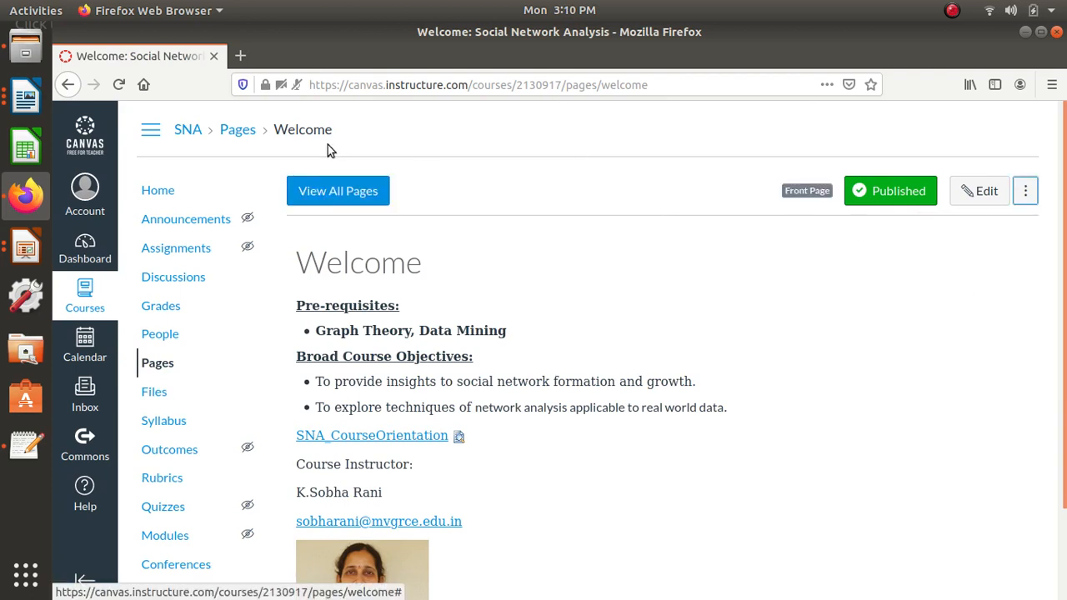
- Publish the course with Pages Front Page as its home page and check the resulting home page
click(161, 192)
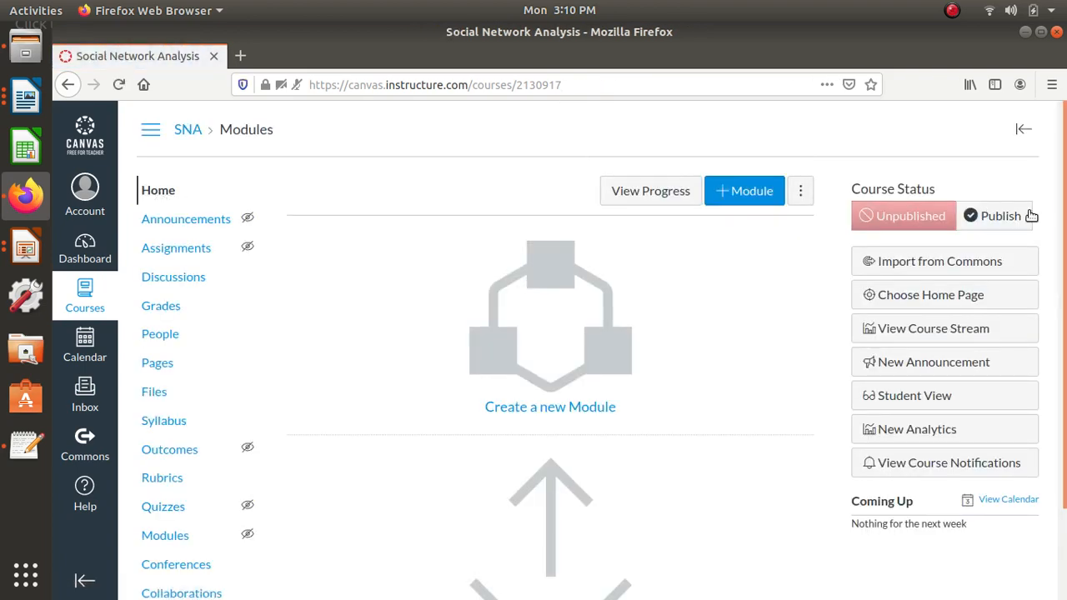
click(1025, 216)
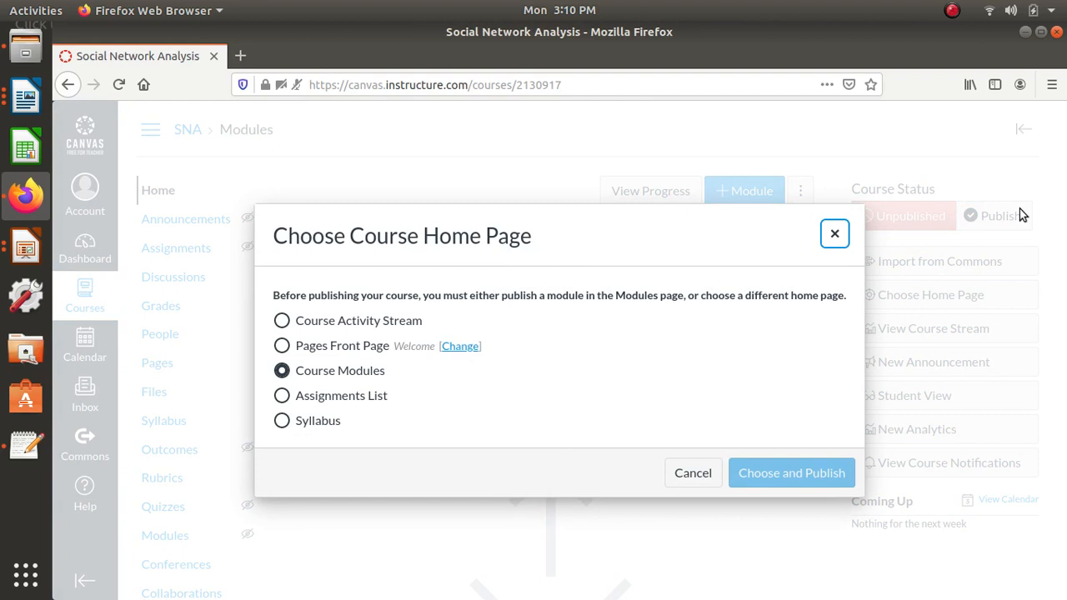
click(280, 346)
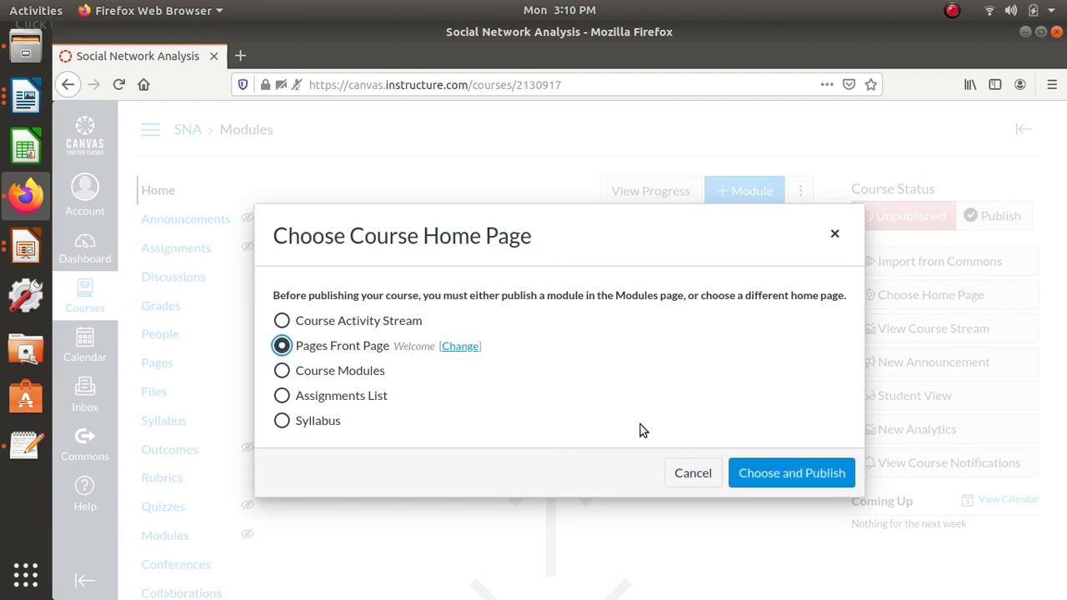
click(787, 473)
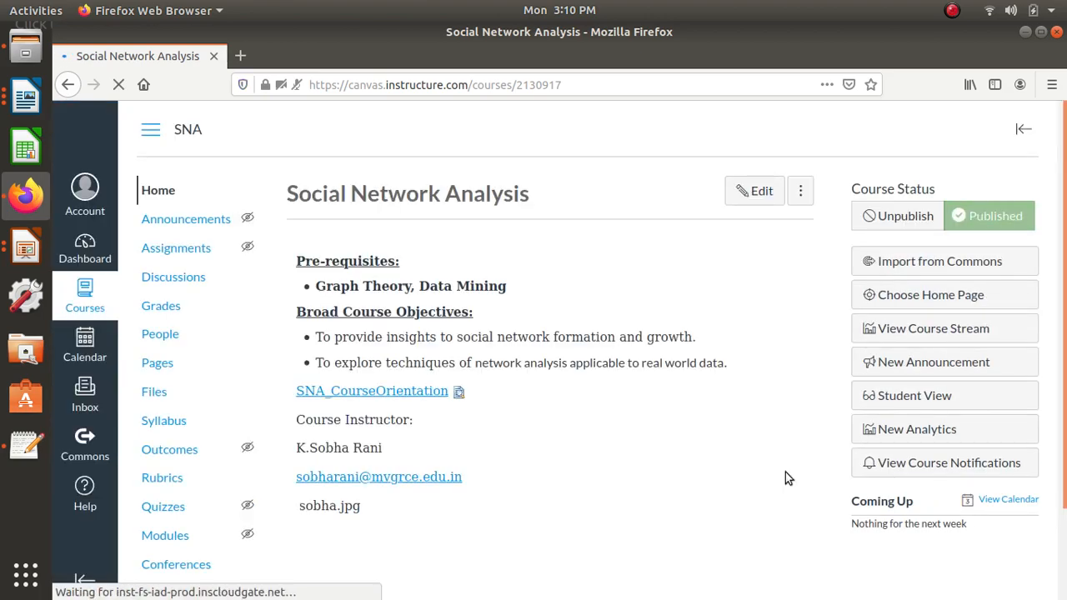
scroll(579, 459, down, 2)
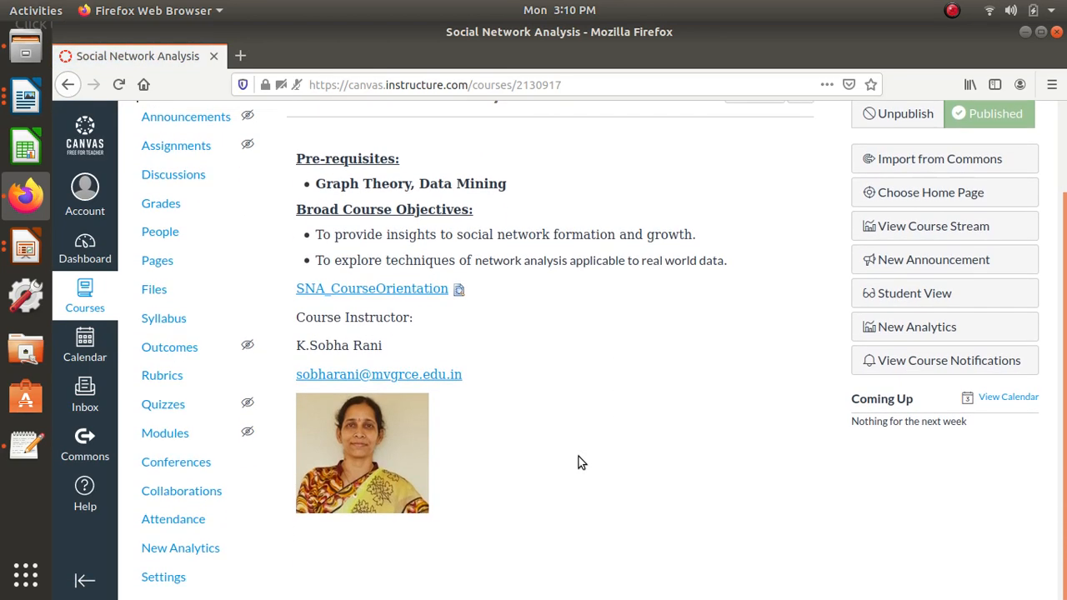
scroll(581, 463, up, 2)
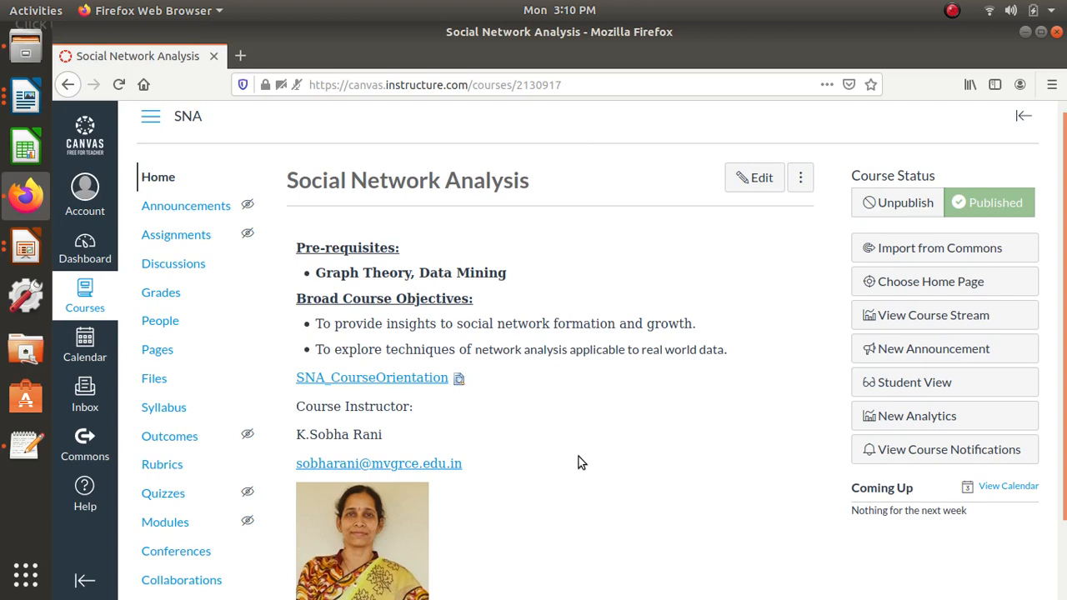
scroll(581, 463, down, 2)
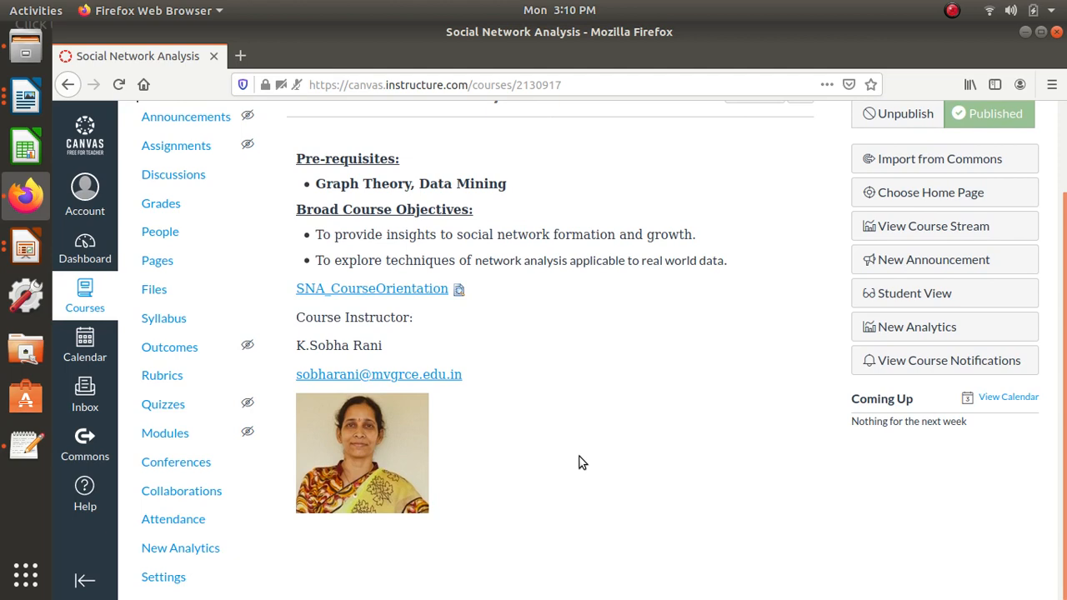
- Switch to 7steps_canvas.pptx in LibreOffice Impress and restart the slide show from the Add Modules slide, revealing its items through "Add Assignment with Grades"
click(25, 247)
click(167, 162)
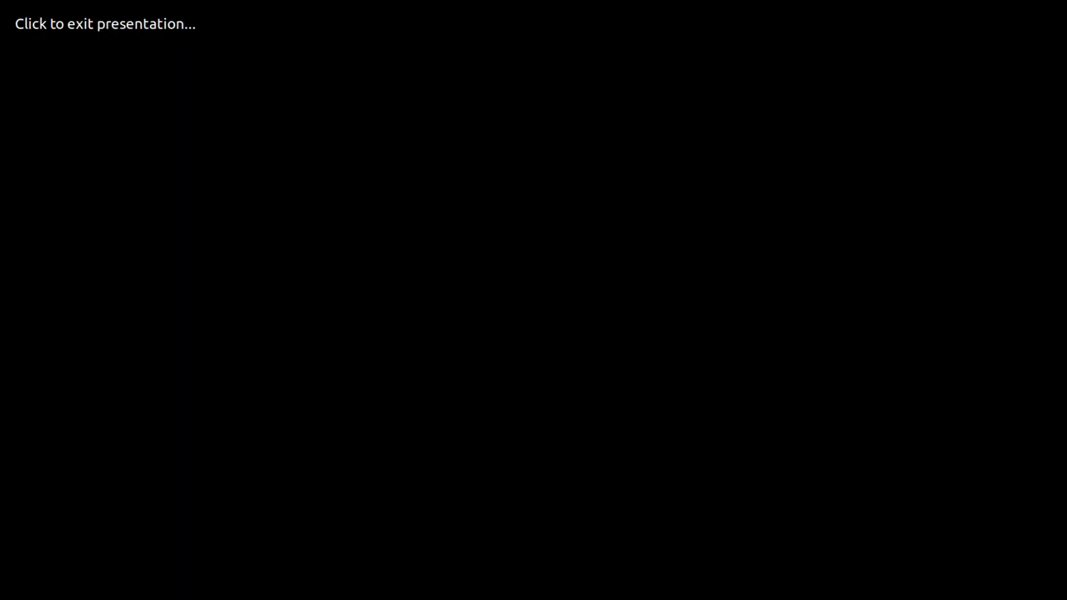
key(Left)
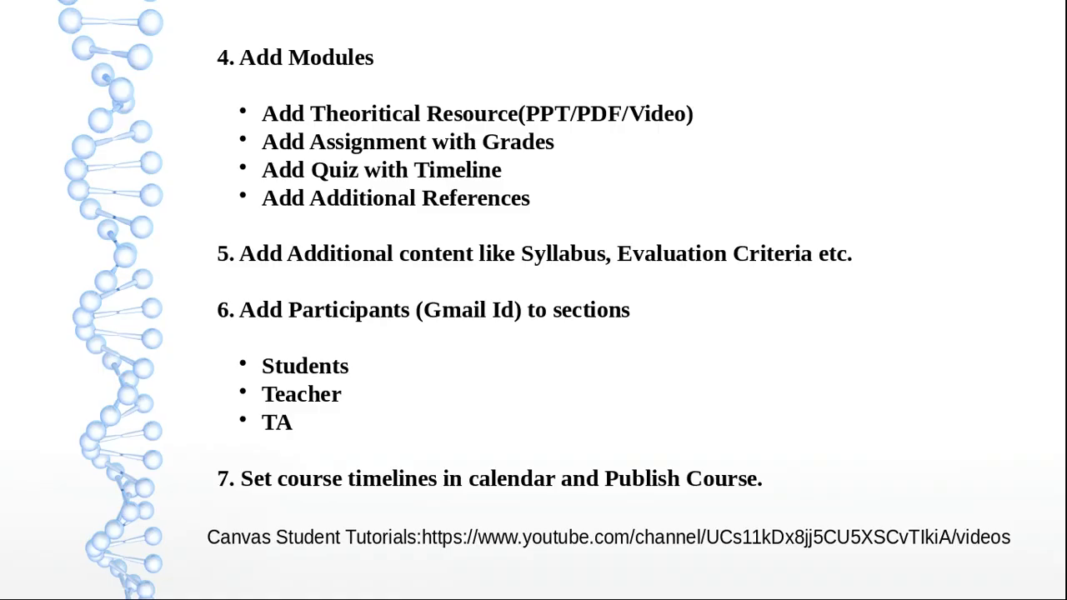
key(Escape)
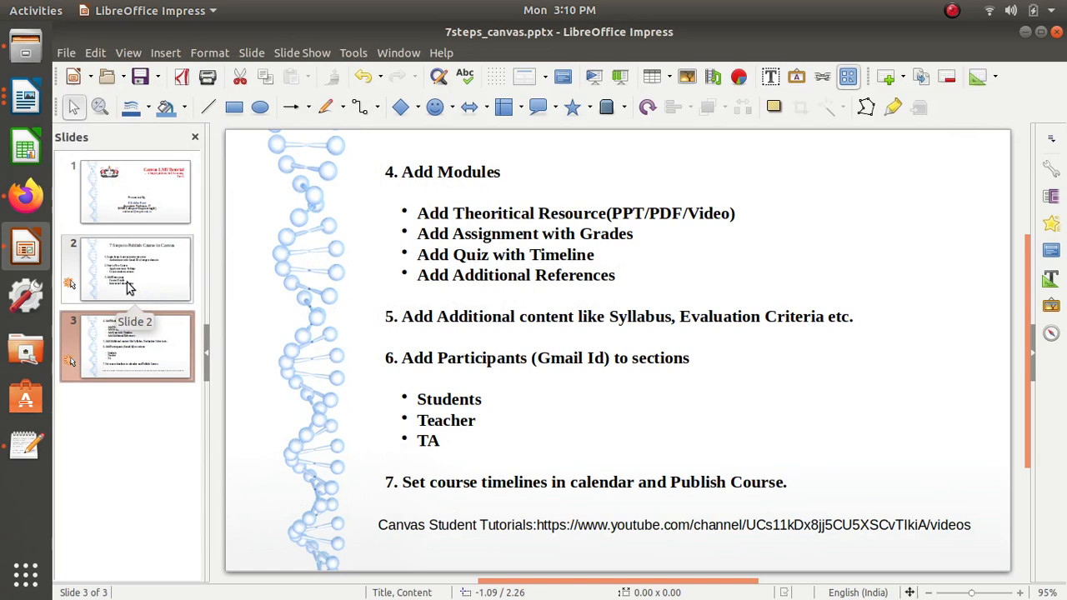
click(287, 53)
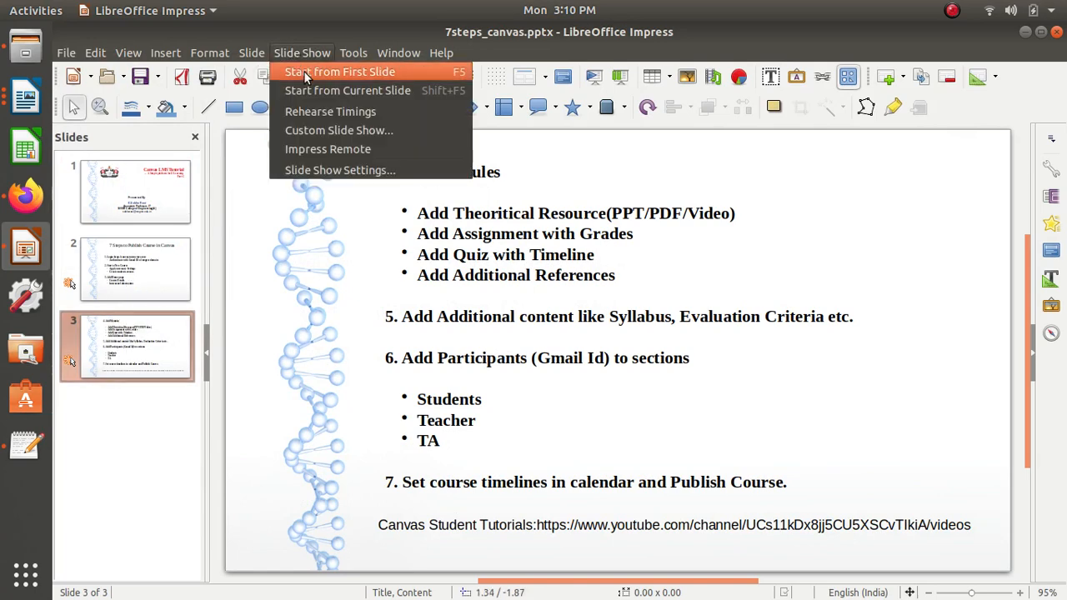
click(305, 91)
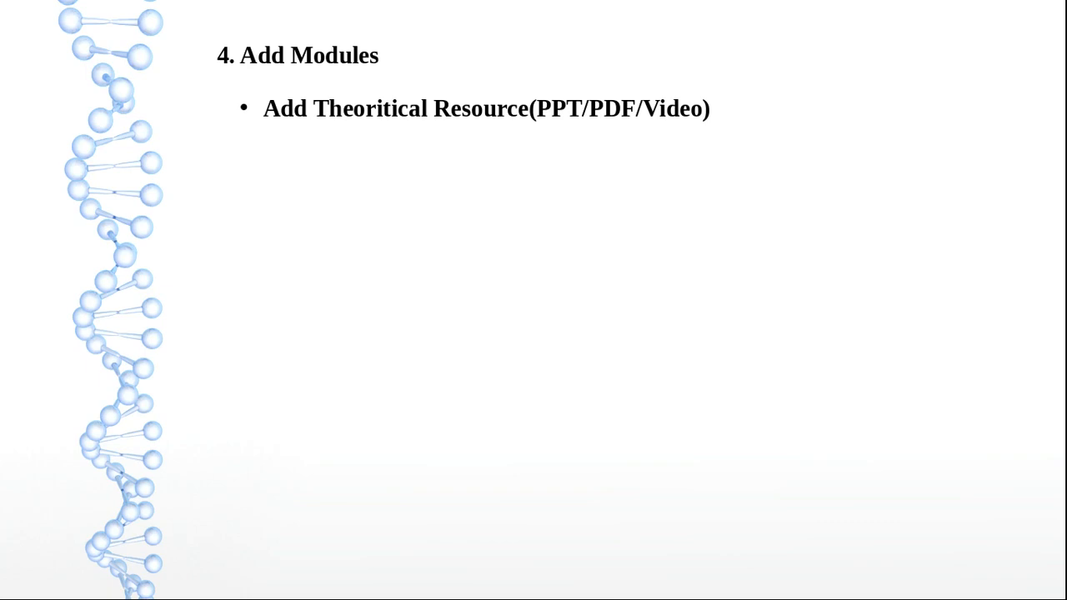
key(Right)
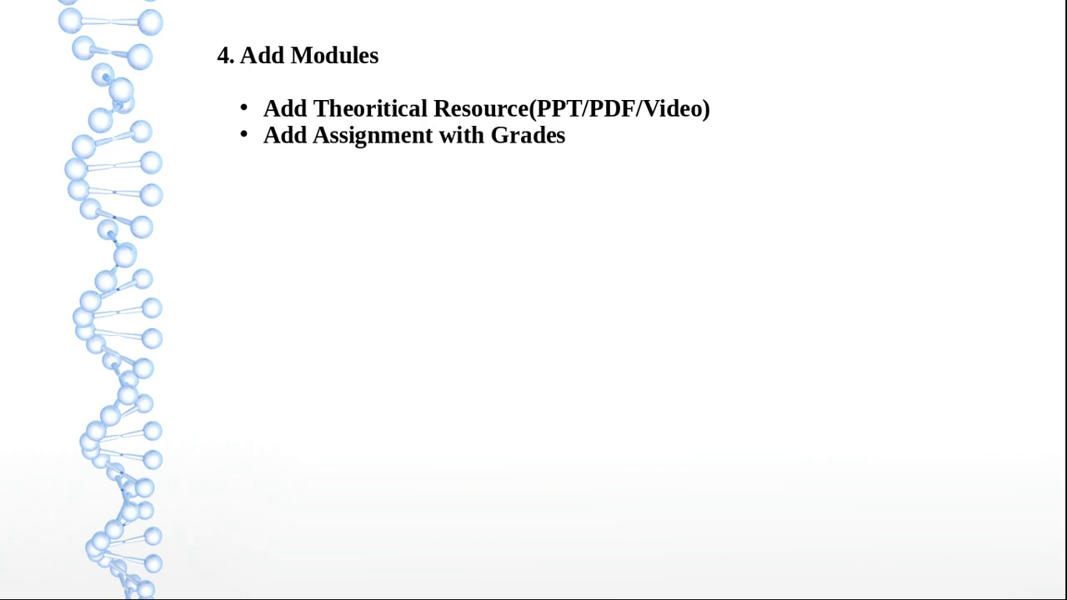
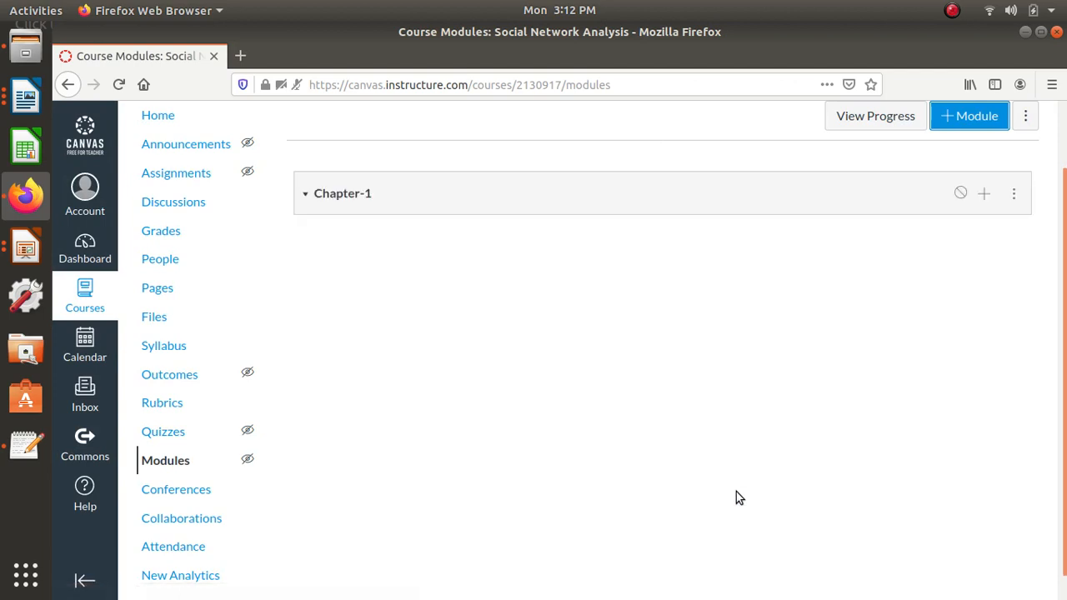
- Add SNA_Unit1.pdf to the Chapter-1 module as a new file stored in course files
click(985, 197)
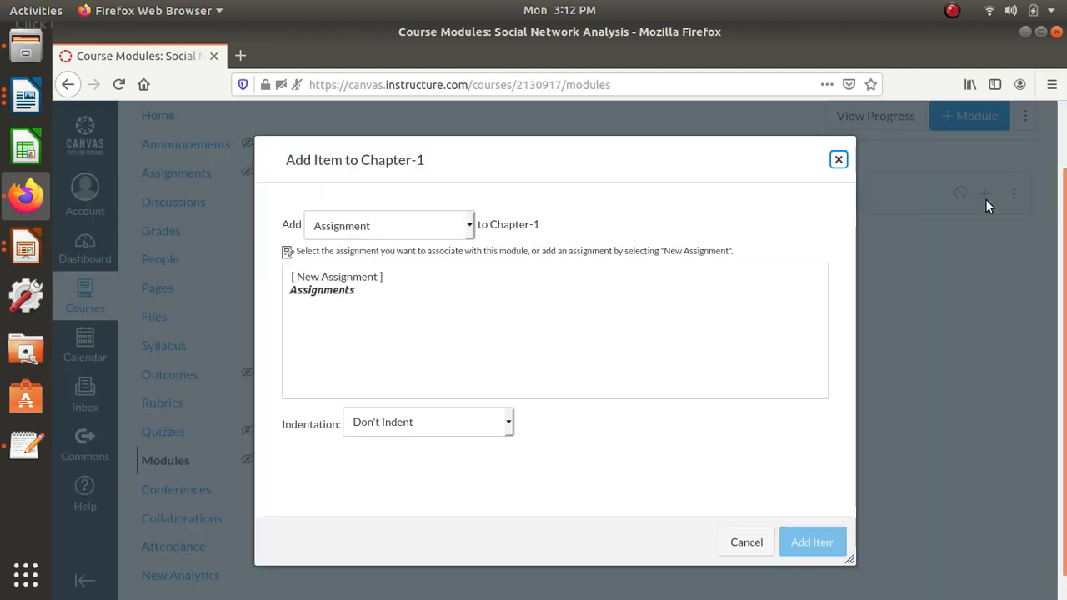
click(463, 229)
click(358, 288)
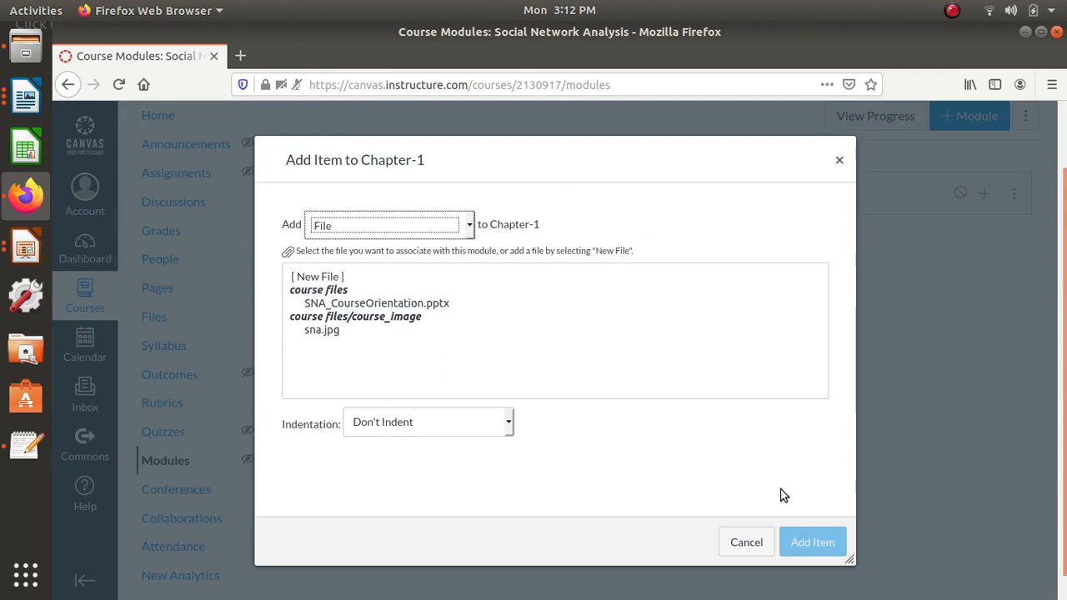
click(322, 278)
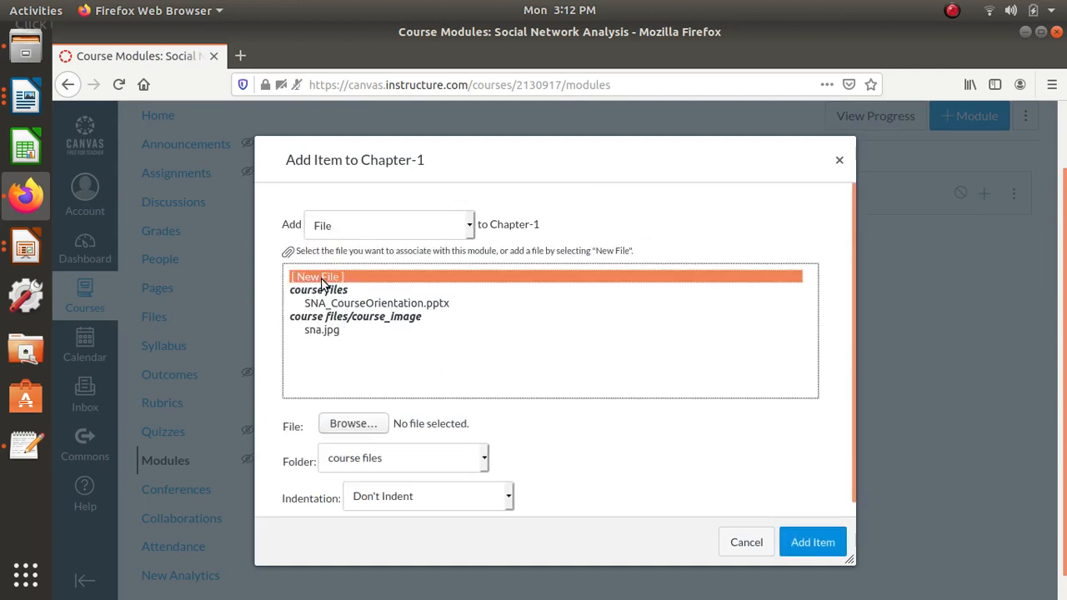
click(353, 429)
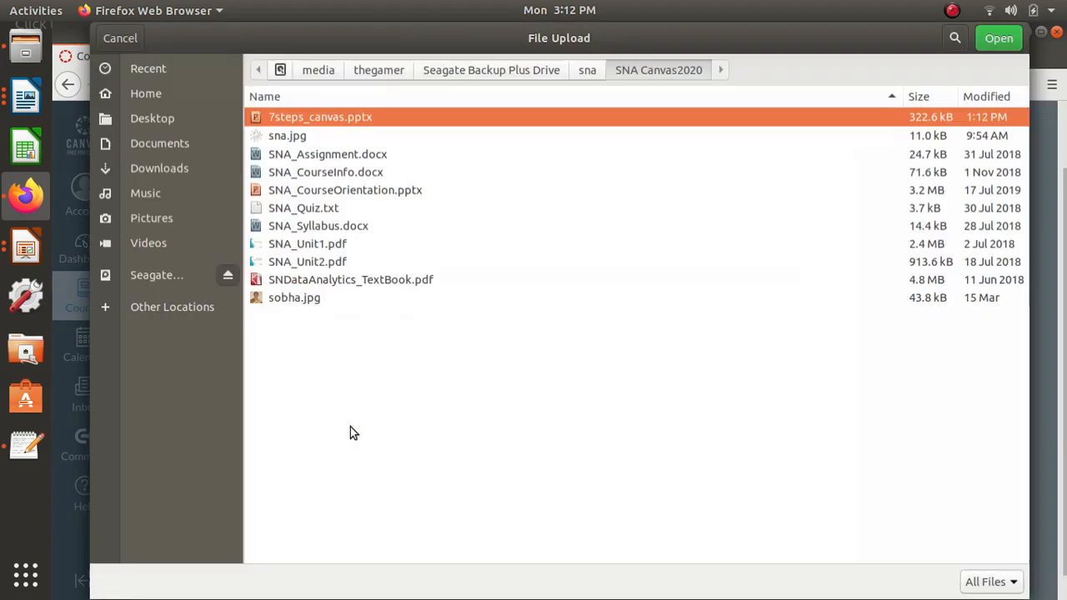
click(302, 243)
click(997, 40)
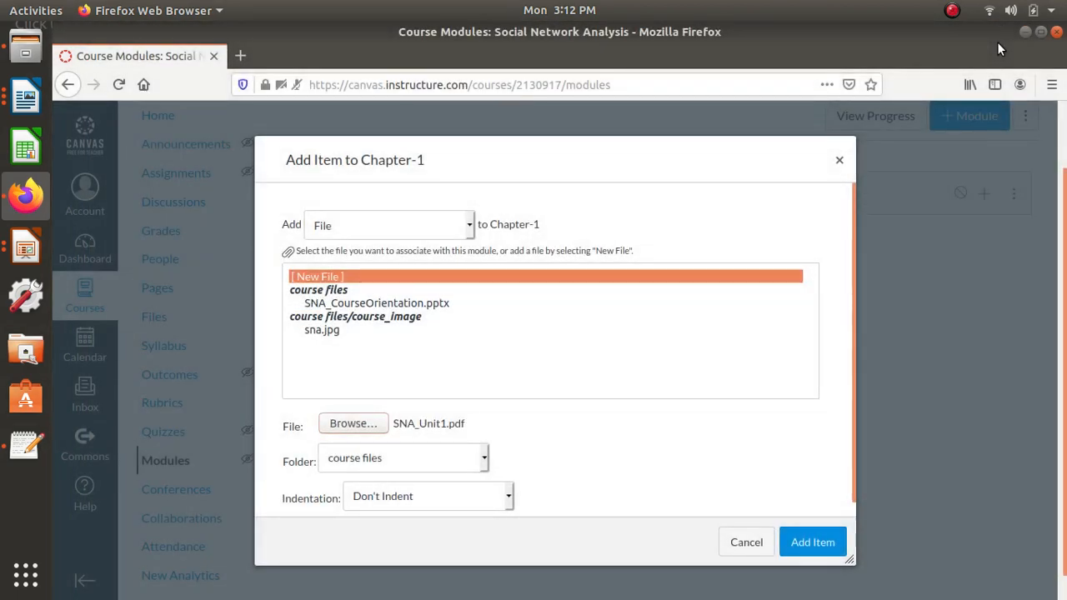
click(804, 543)
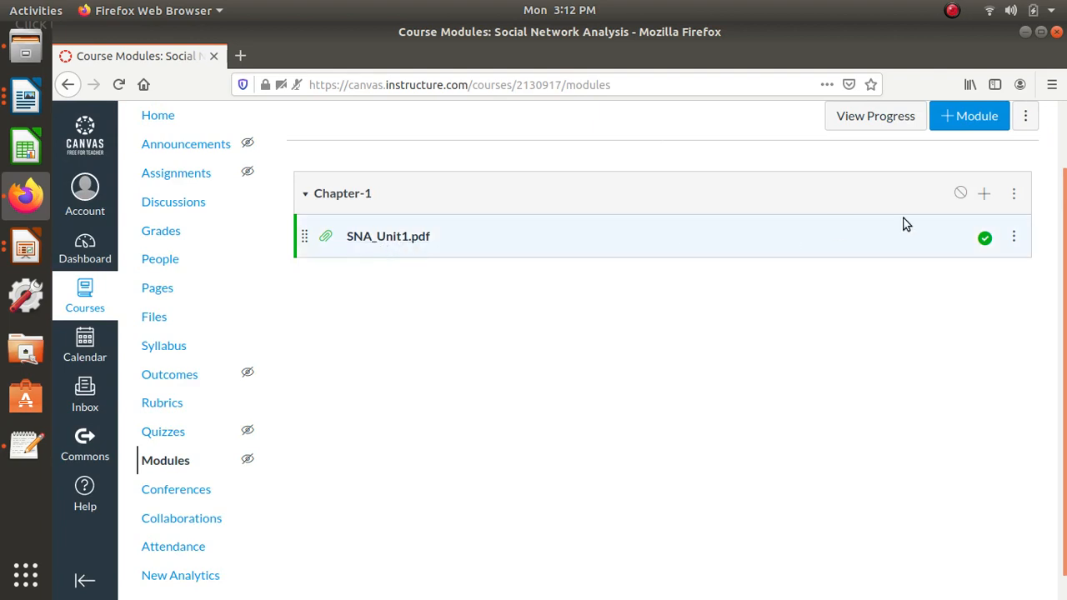
- Add a new assignment named A1 to the Chapter-1 module
click(982, 197)
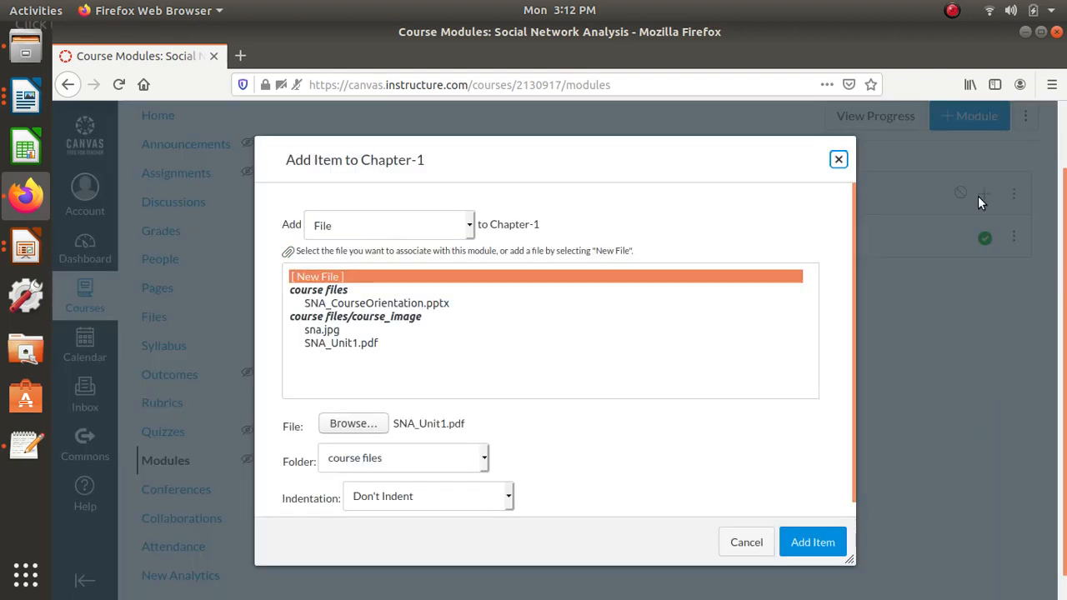
click(456, 230)
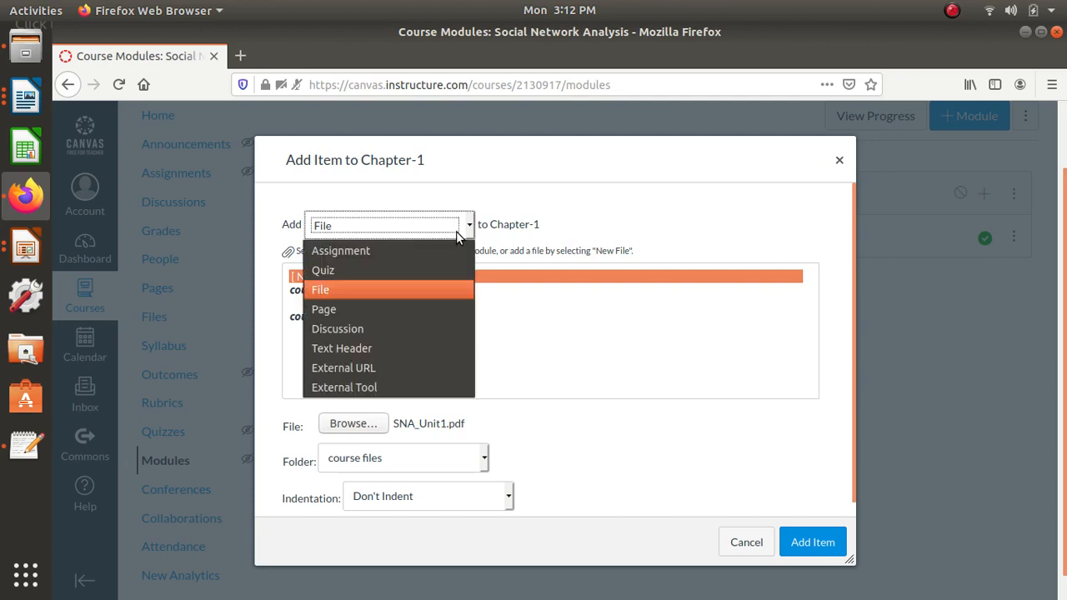
click(413, 251)
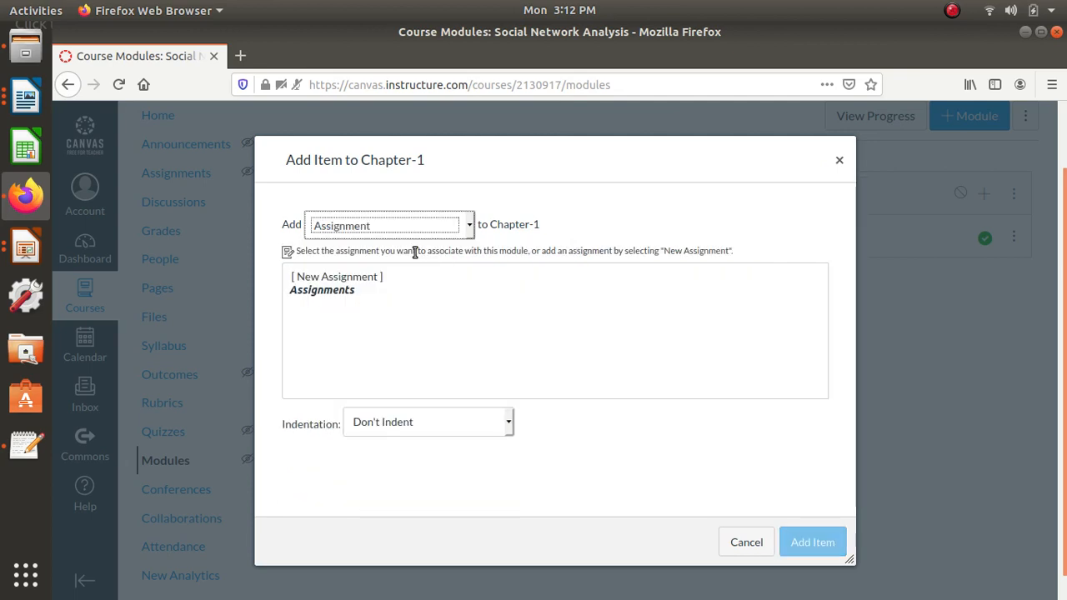
click(333, 278)
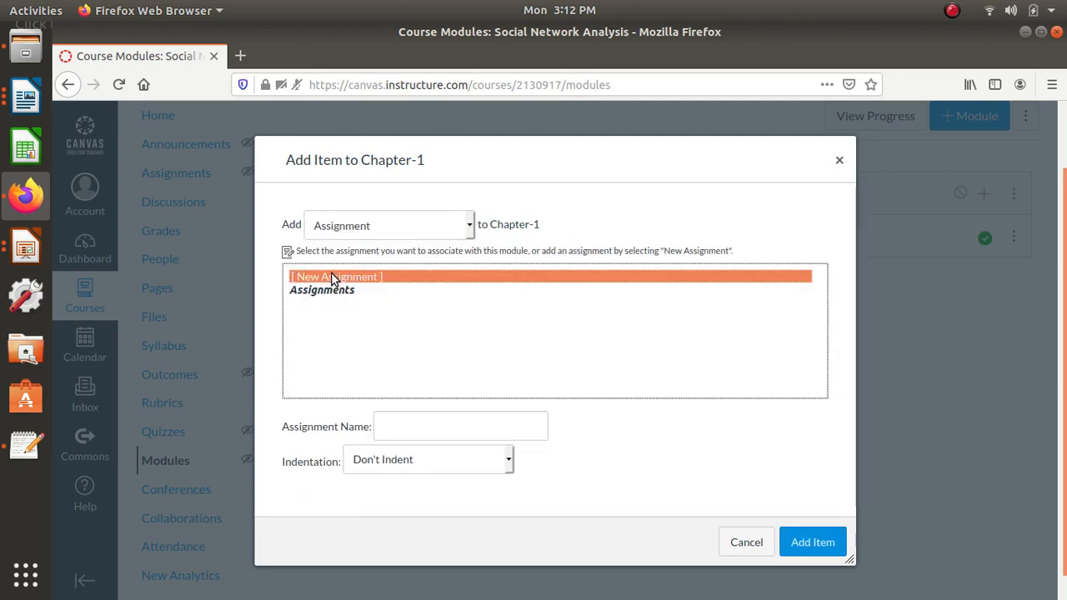
click(413, 428)
text(A1)
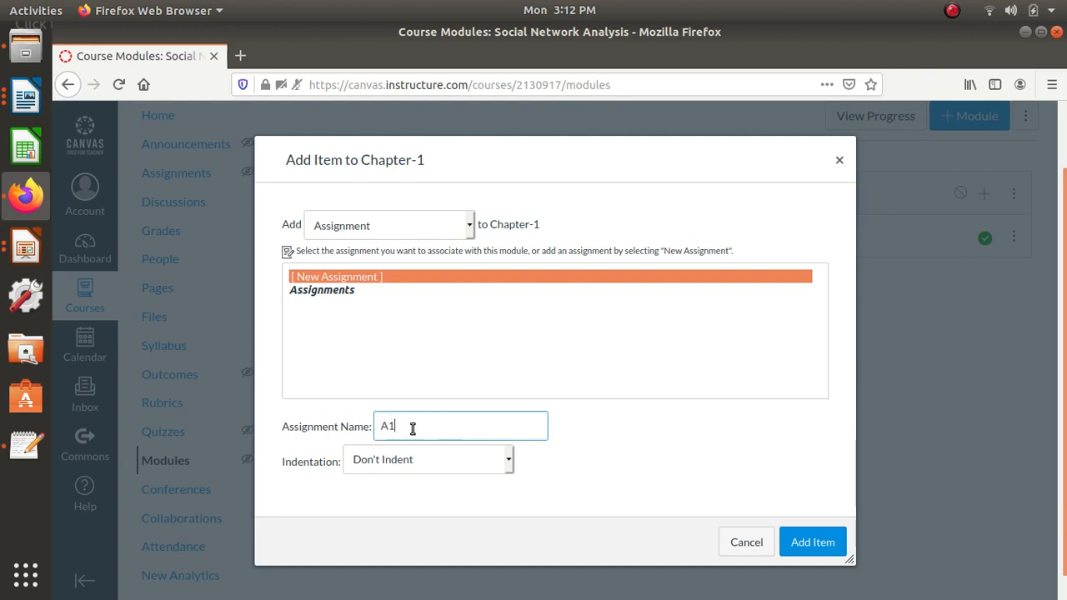
click(814, 541)
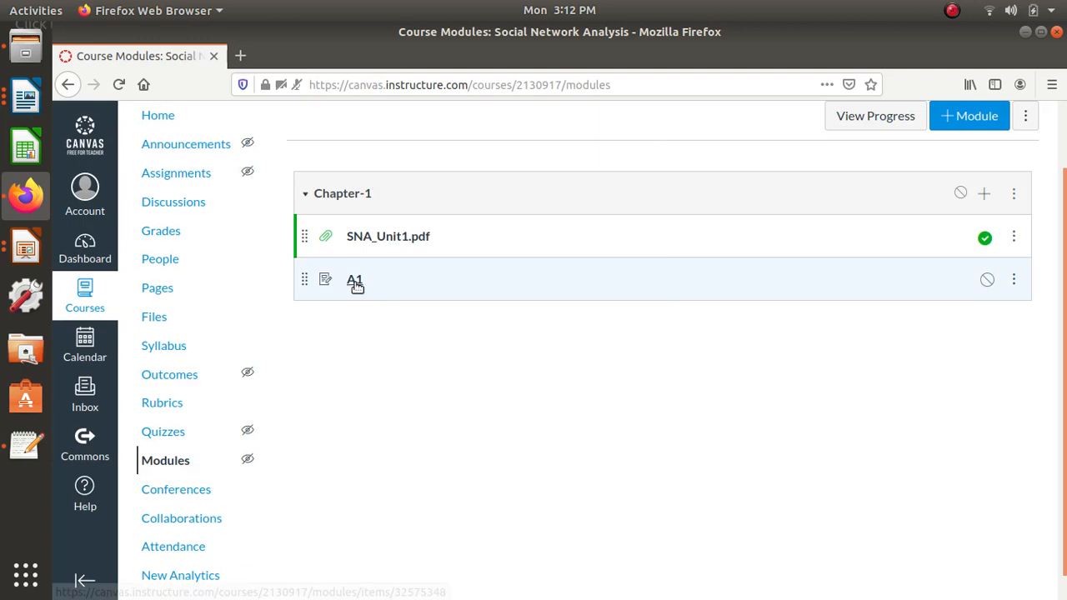
- Try to open the A1 assignment for editing, first from the module and again from the assignments list
click(355, 281)
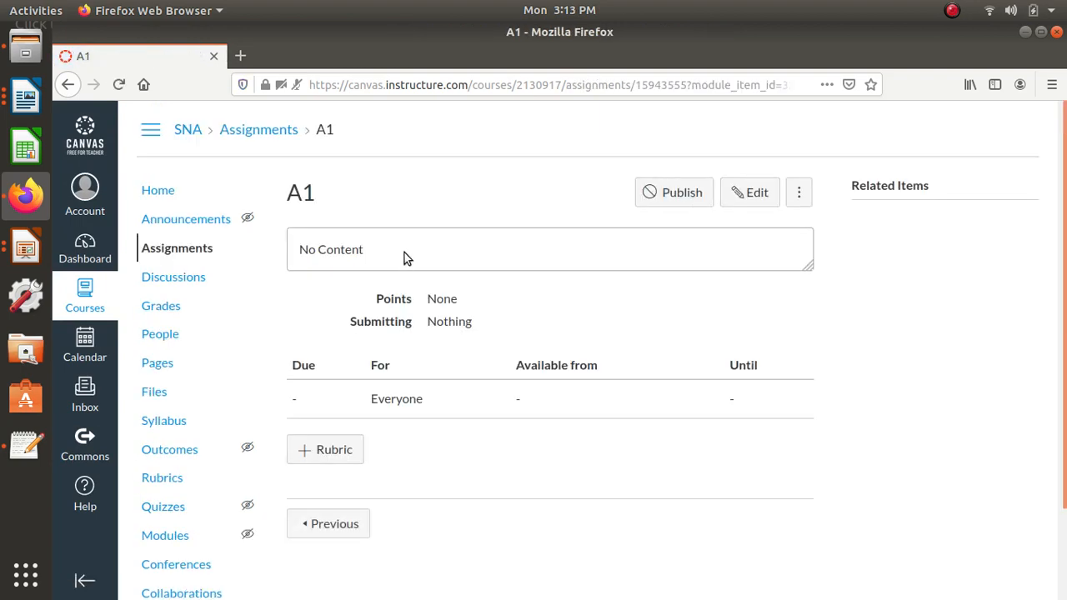
click(758, 194)
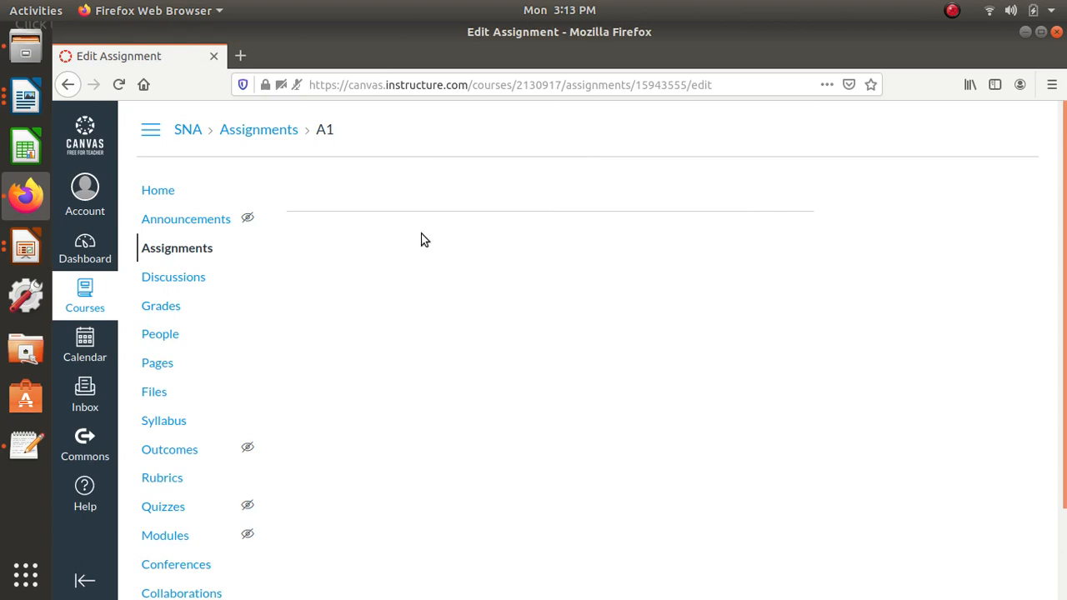
scroll(422, 265, down, 3)
scroll(422, 265, up, 3)
click(275, 134)
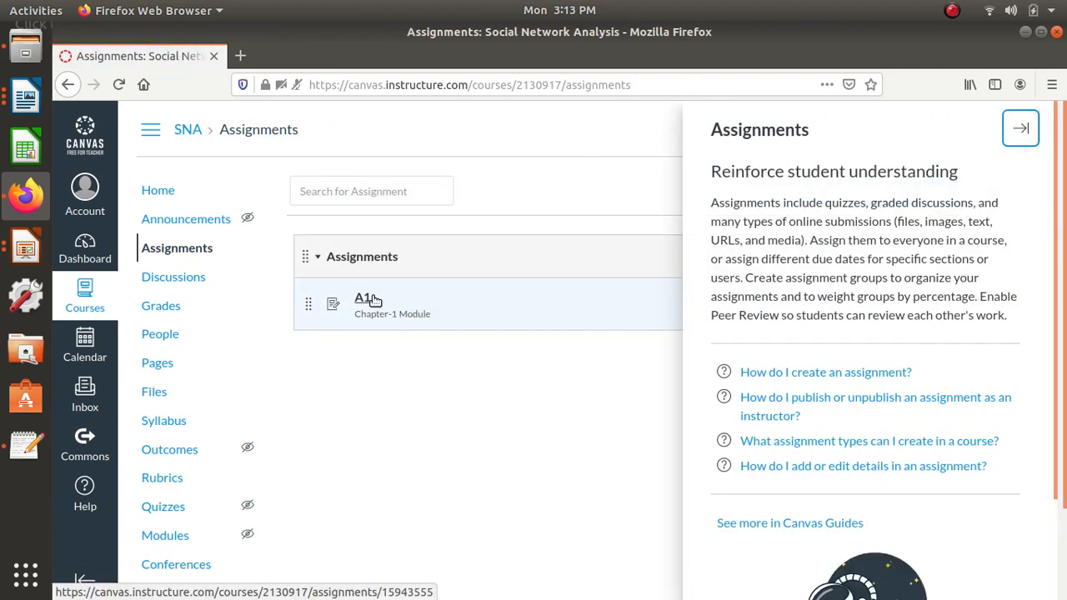
click(366, 298)
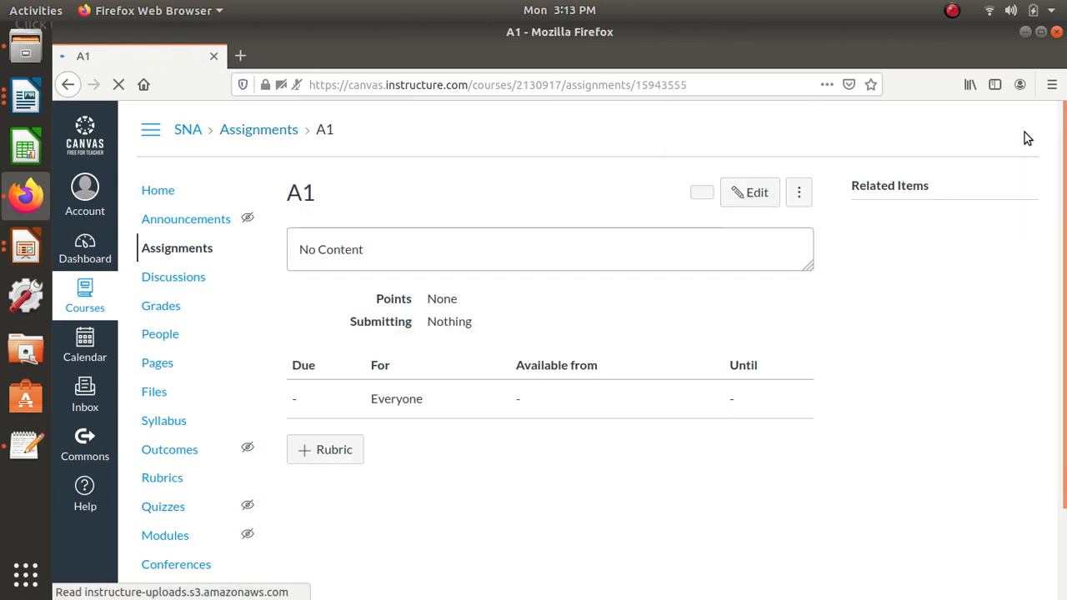
click(770, 202)
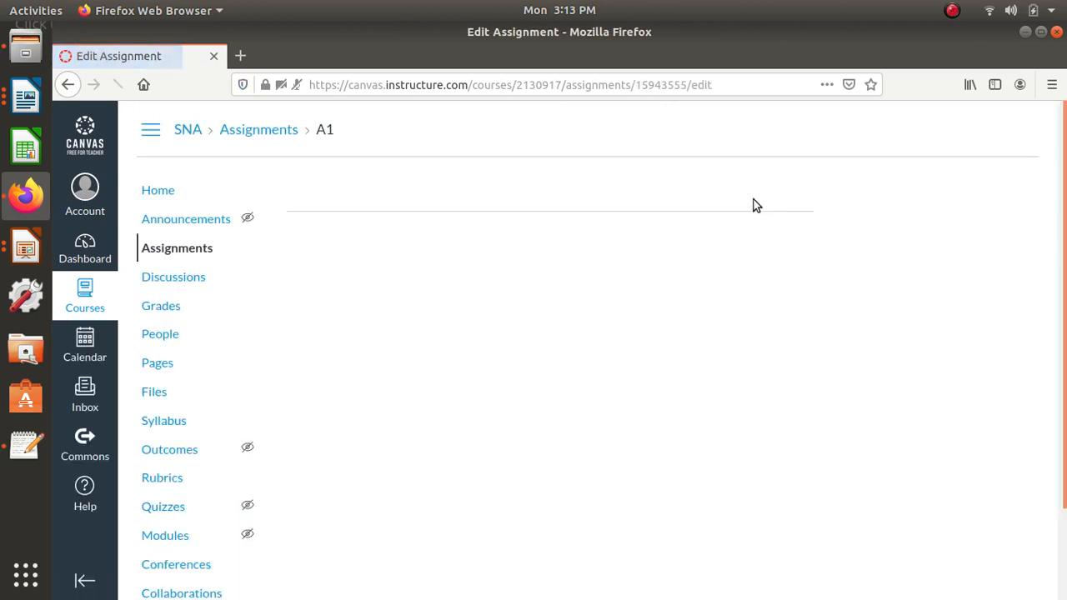
- Reopen A1 for editing and paste the first three Unit - I questions from SNA_Assignment.docx in LibreOffice Writer as its description
click(268, 131)
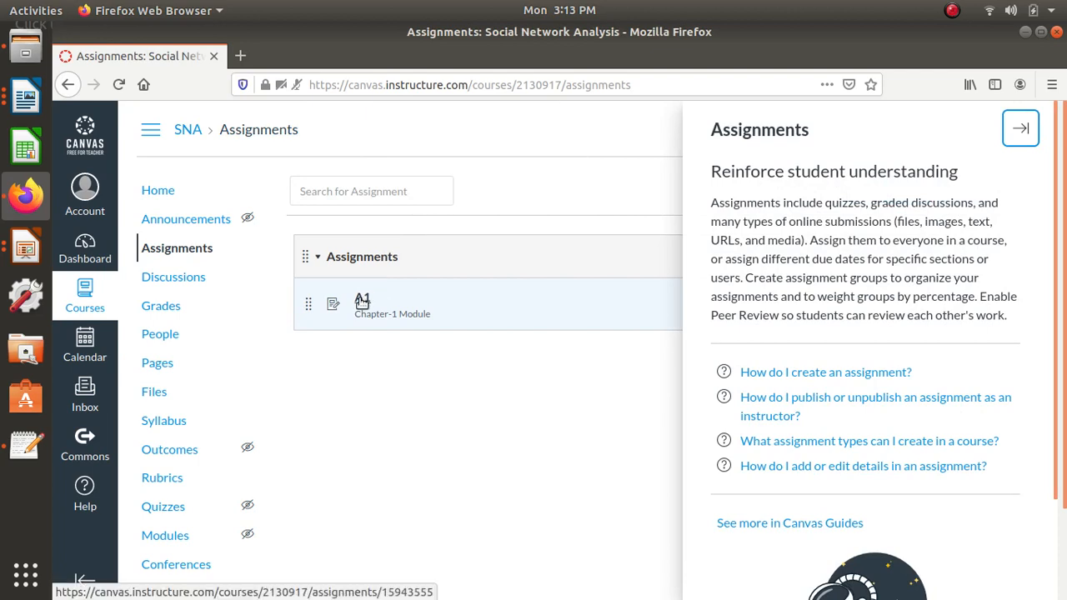
click(361, 298)
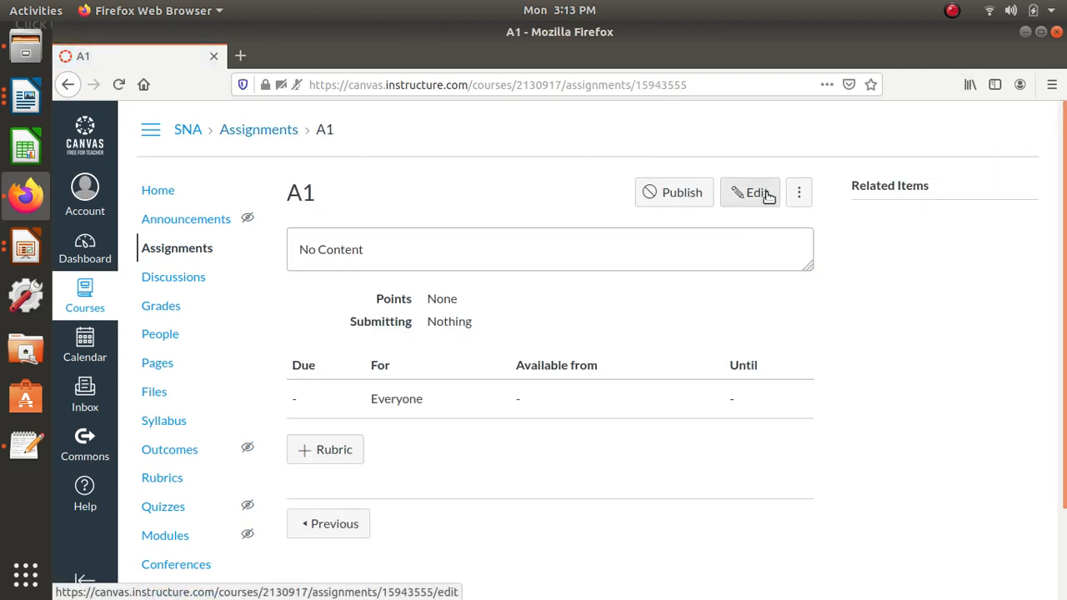
click(768, 197)
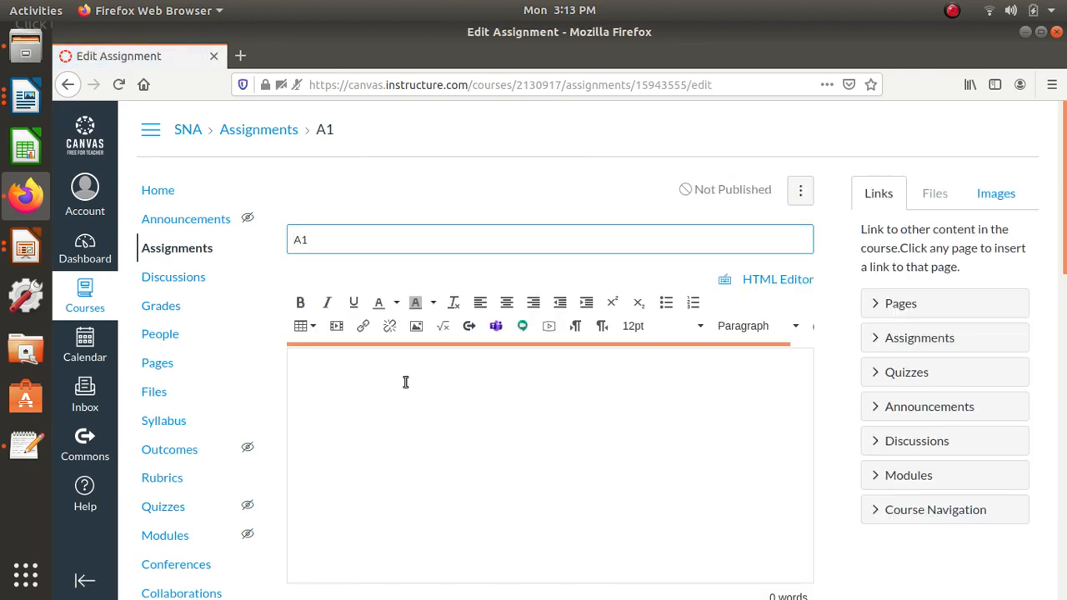
click(405, 382)
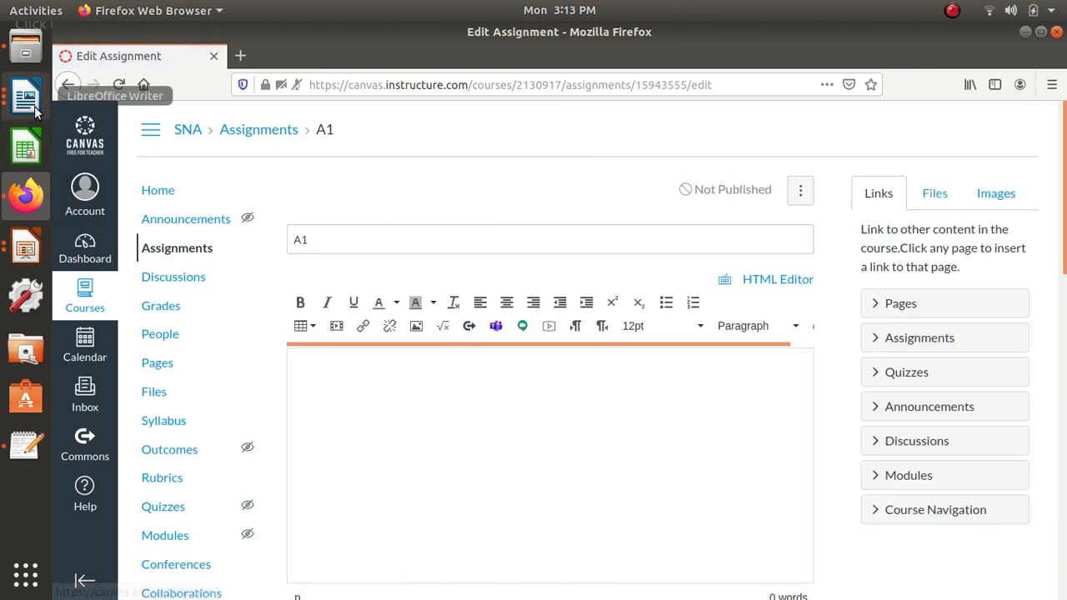
click(35, 108)
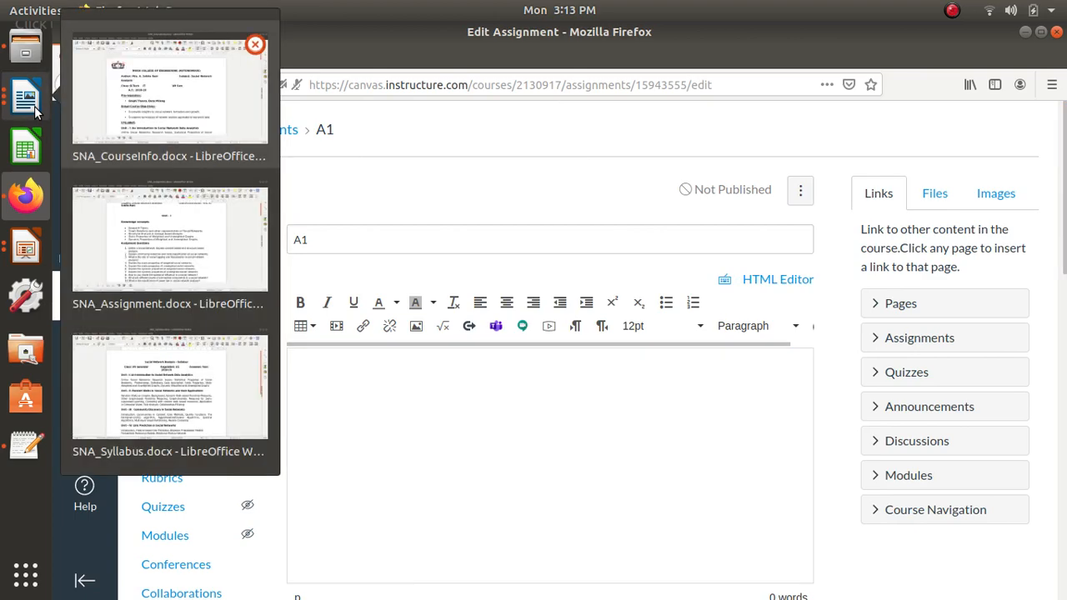
click(128, 246)
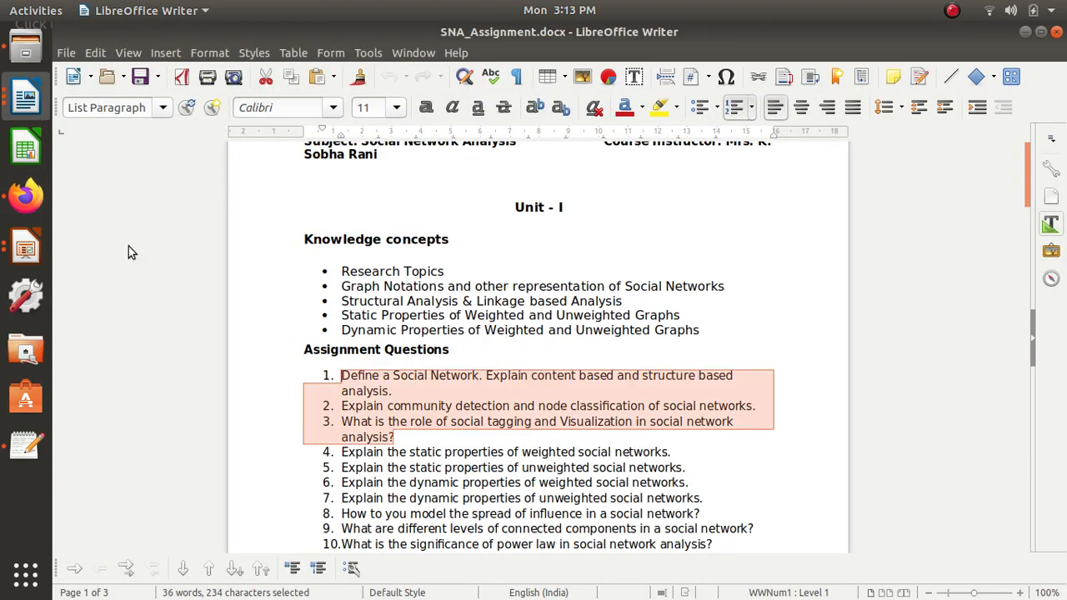
key(alt+Tab)
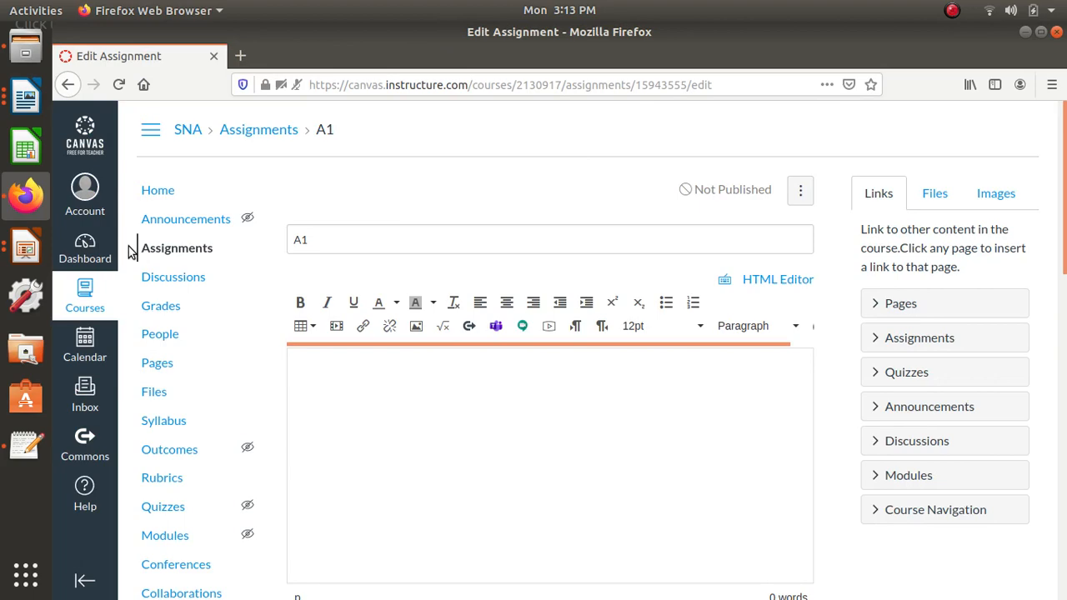
text(Define a Social Network. Explain content based and structure based analysis. Explain community detection and node classification of social networks. What is the role of social tagging and Visualization in social network analysis?)
- Set the points for assignment A1 to 10
scroll(602, 422, down, 5)
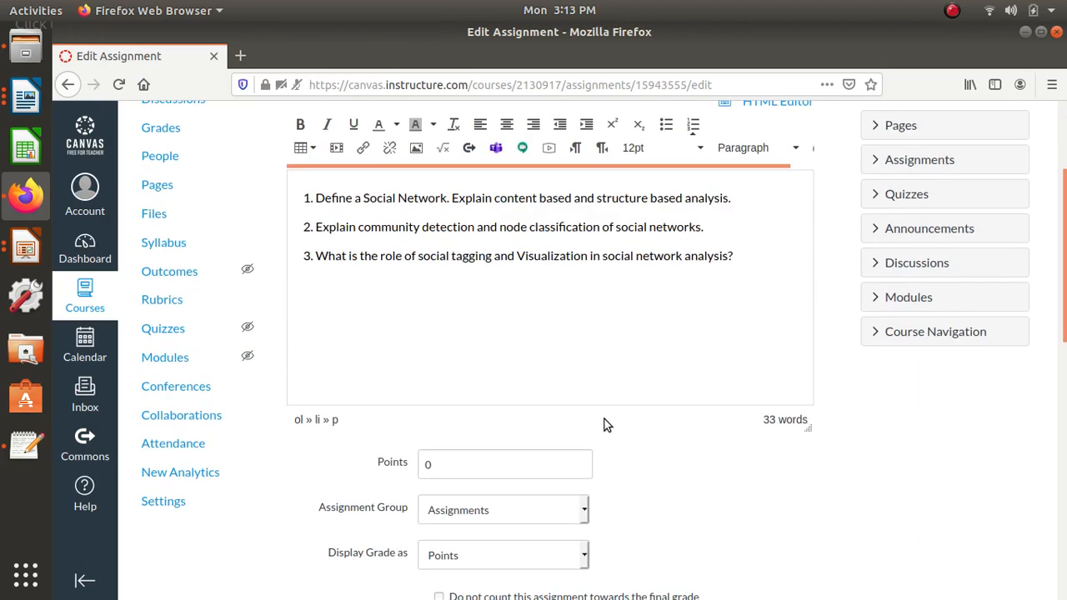
click(453, 332)
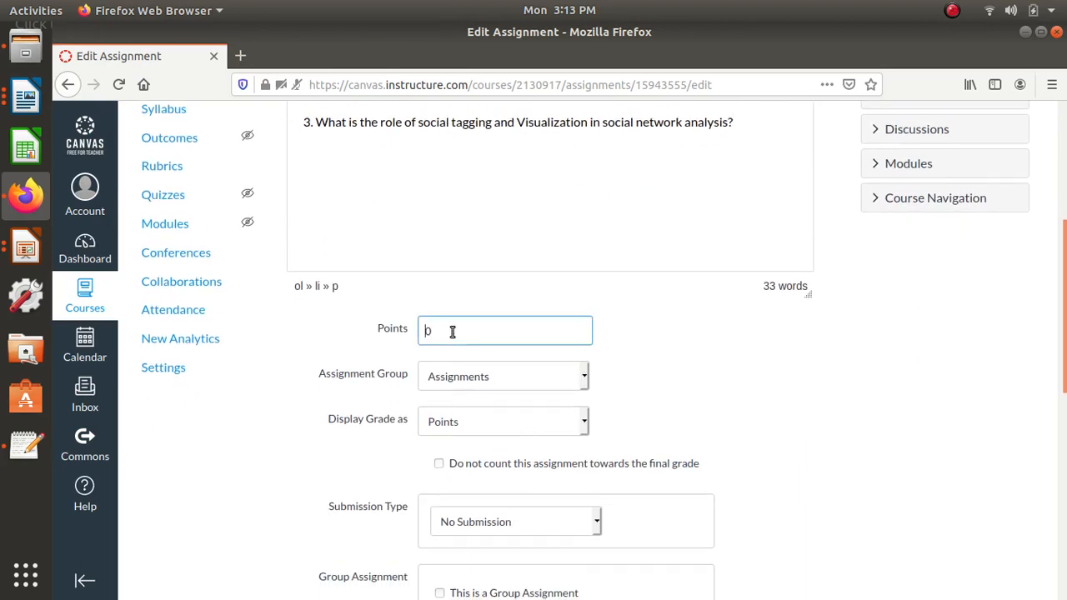
key(BackSpace)
text(10)
click(250, 416)
- Set the submission type to Online and allow Text Entry, Website URL and File Uploads
scroll(615, 434, down, 3)
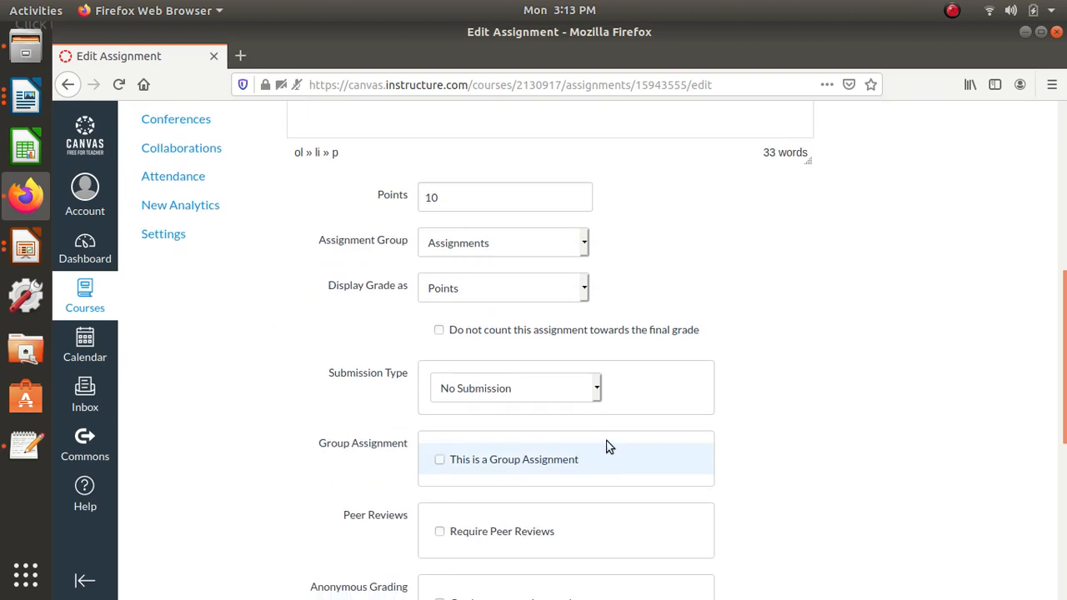
click(596, 389)
click(458, 434)
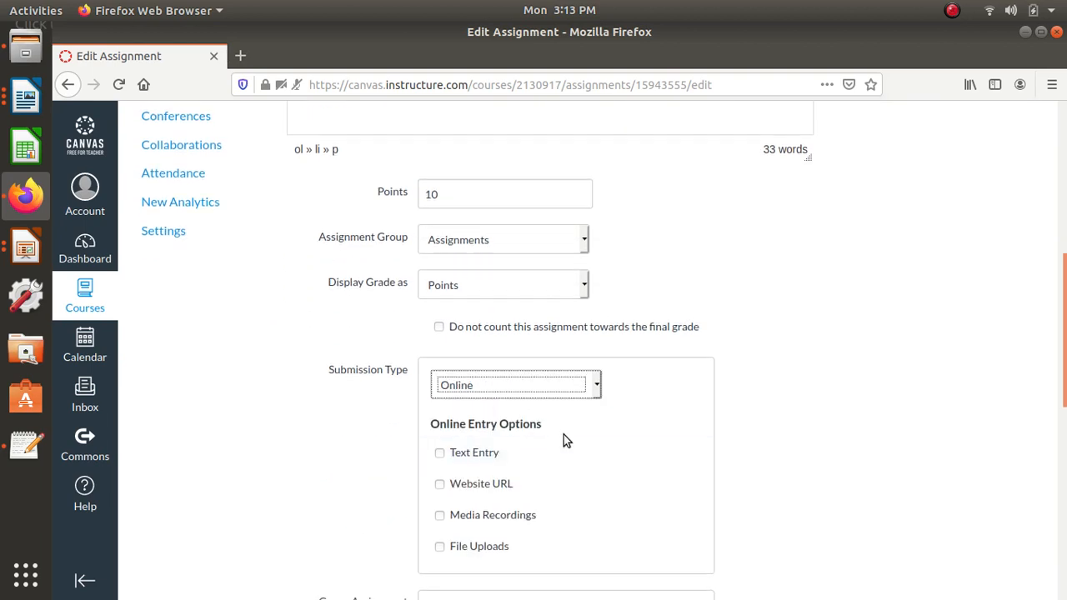
scroll(466, 403, down, 2)
click(439, 367)
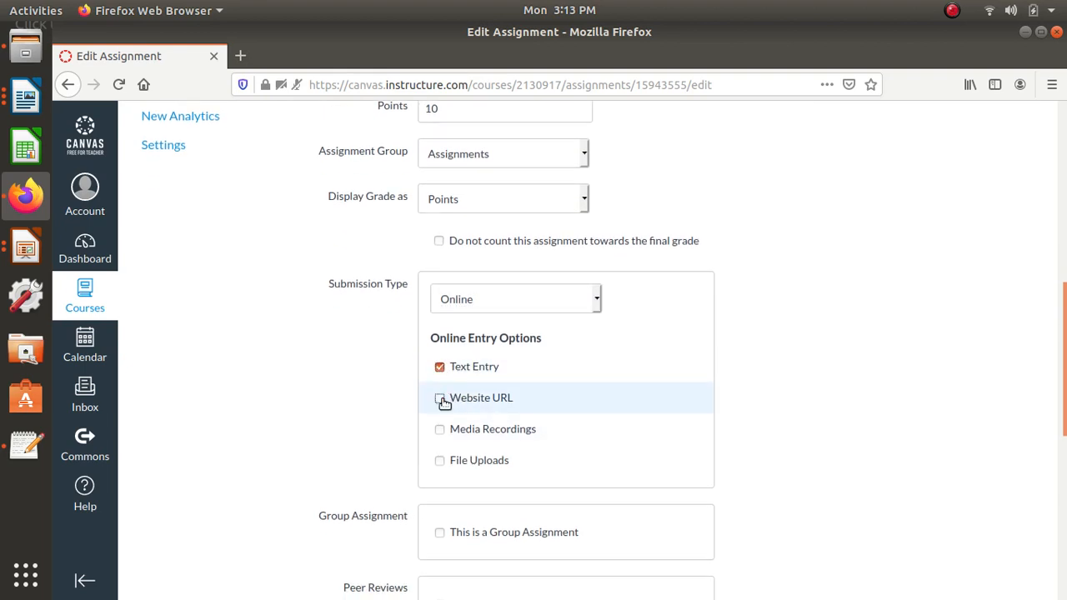
click(439, 398)
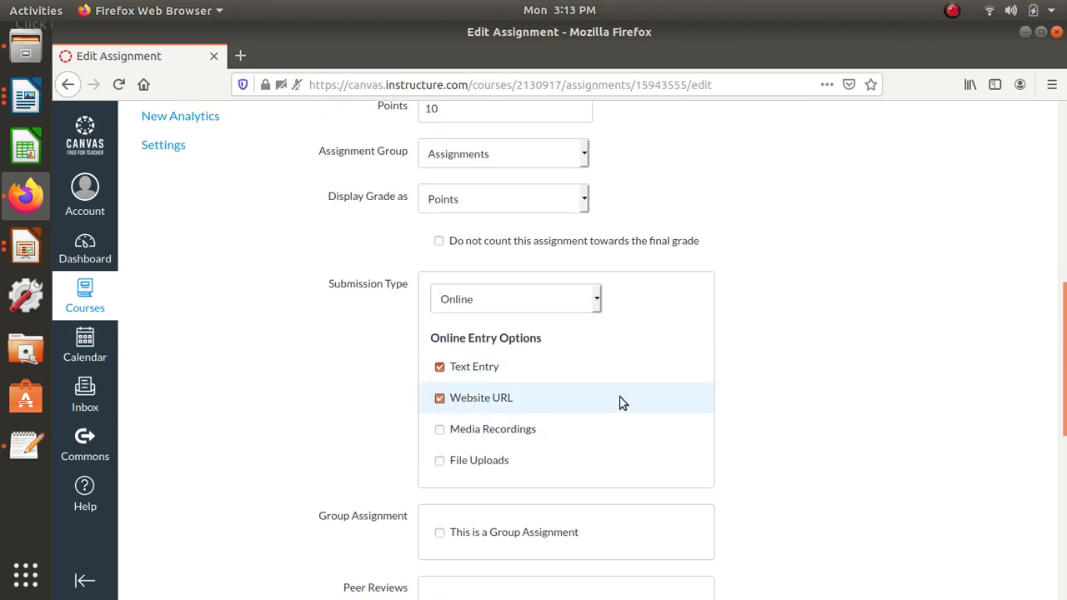
click(488, 467)
- Set the due date of assignment A1 to July 15, 2020 at 11:59pm for everyone
scroll(578, 454, down, 3)
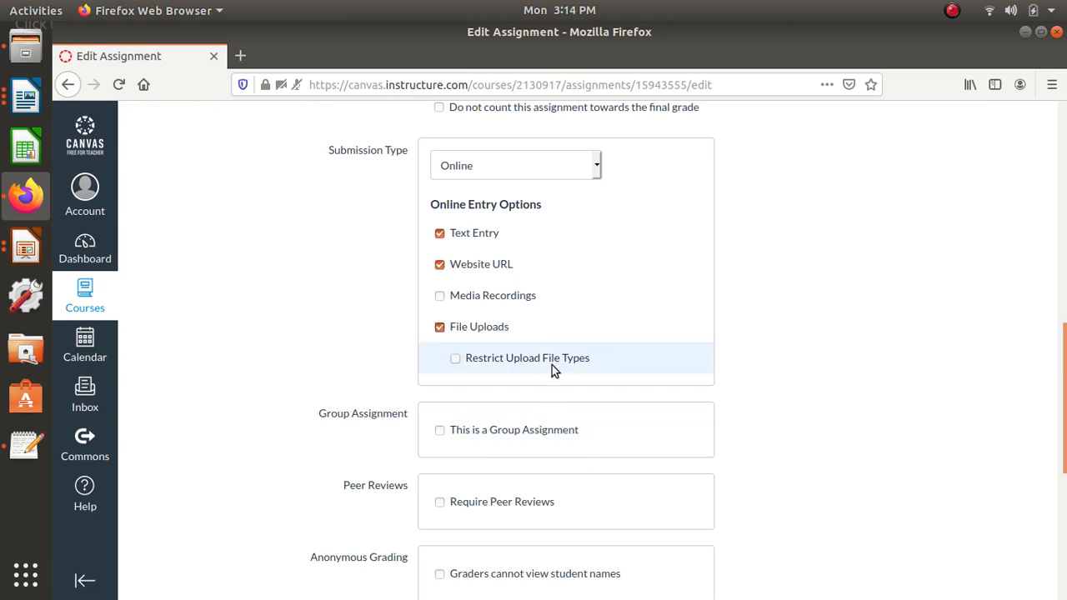
scroll(552, 366, down, 5)
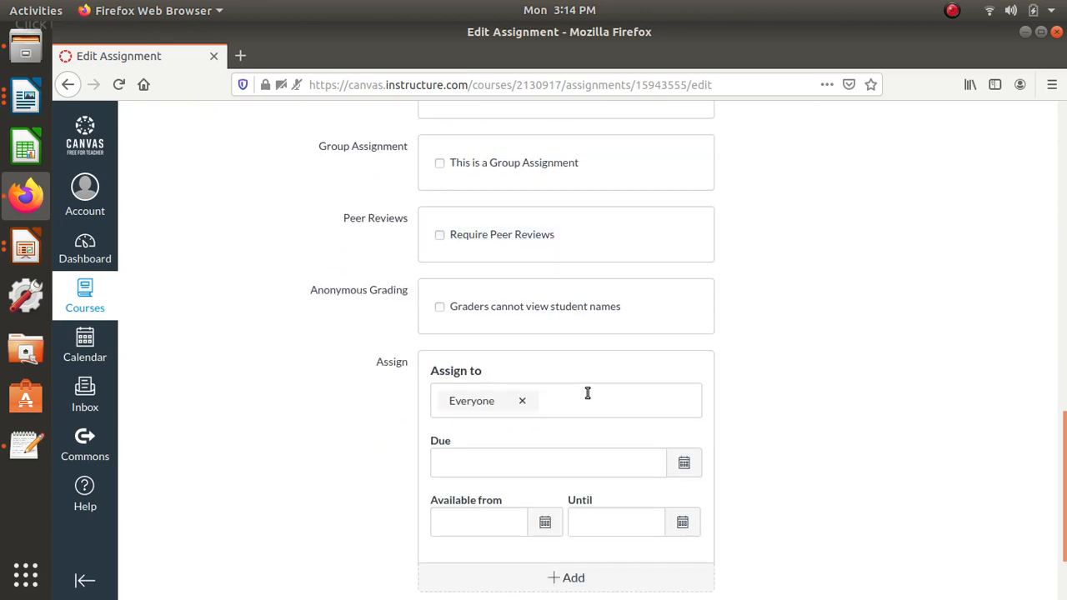
scroll(588, 393, down, 2)
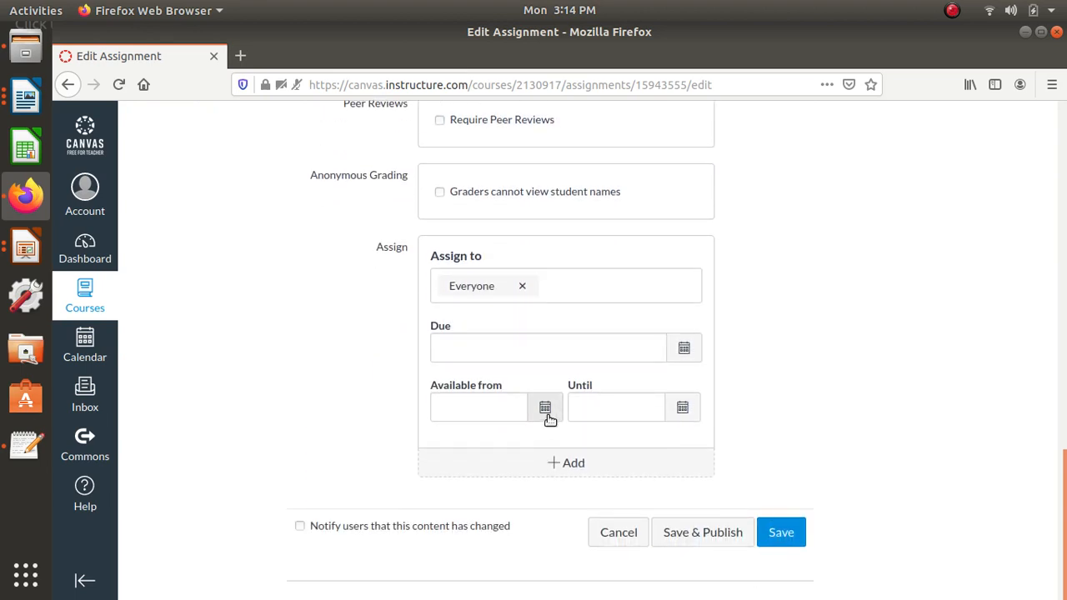
click(686, 351)
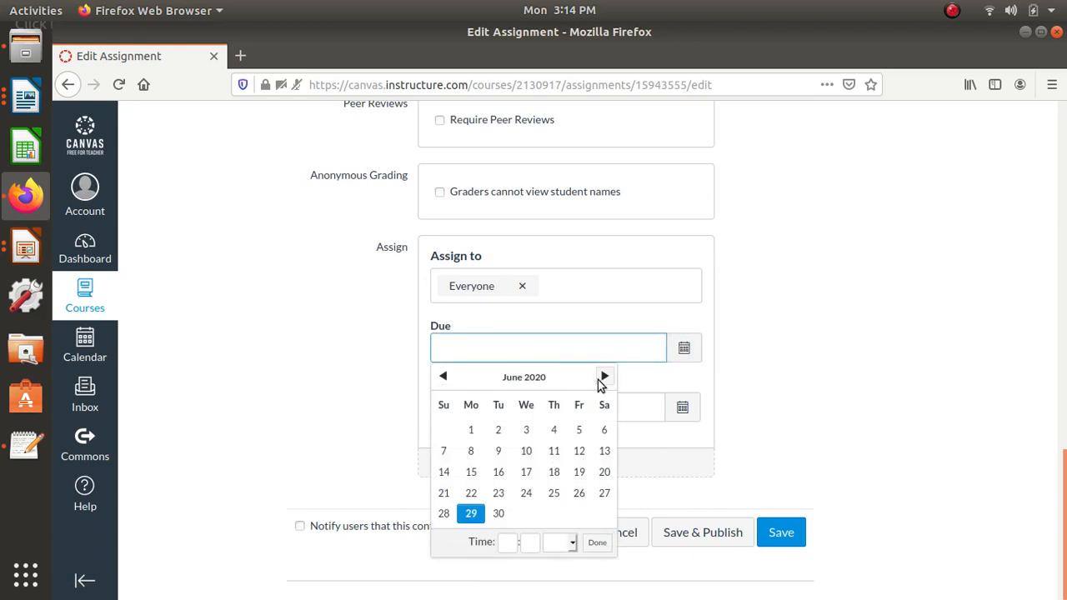
click(602, 379)
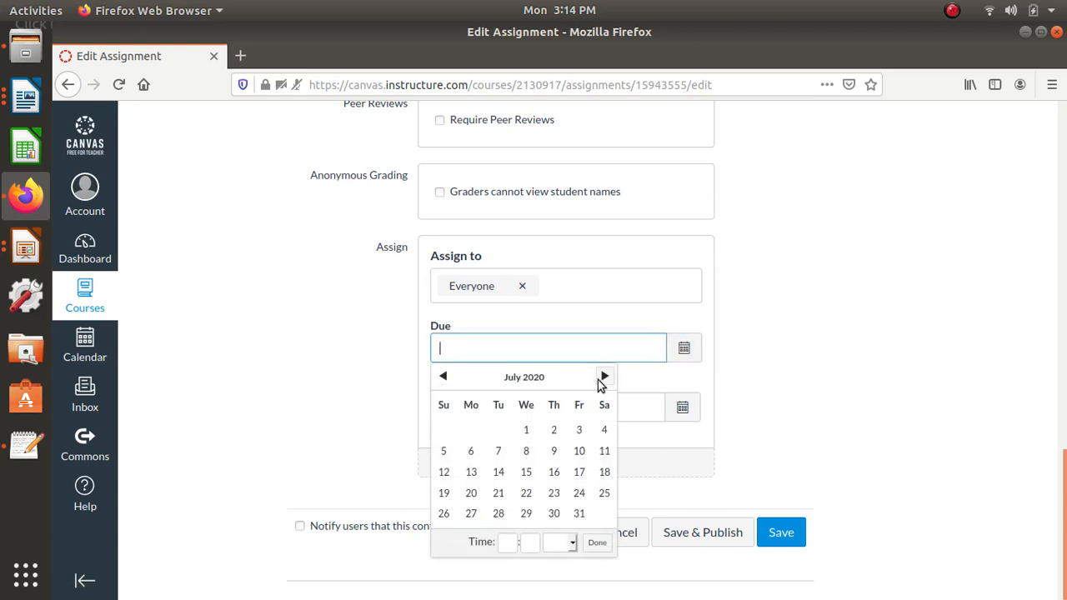
click(526, 473)
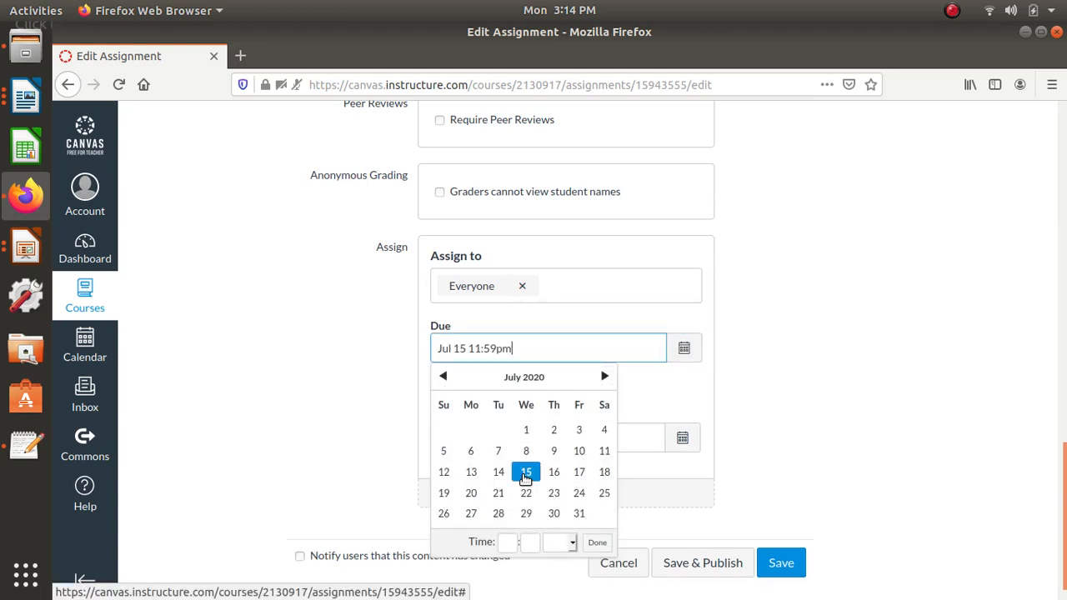
click(598, 543)
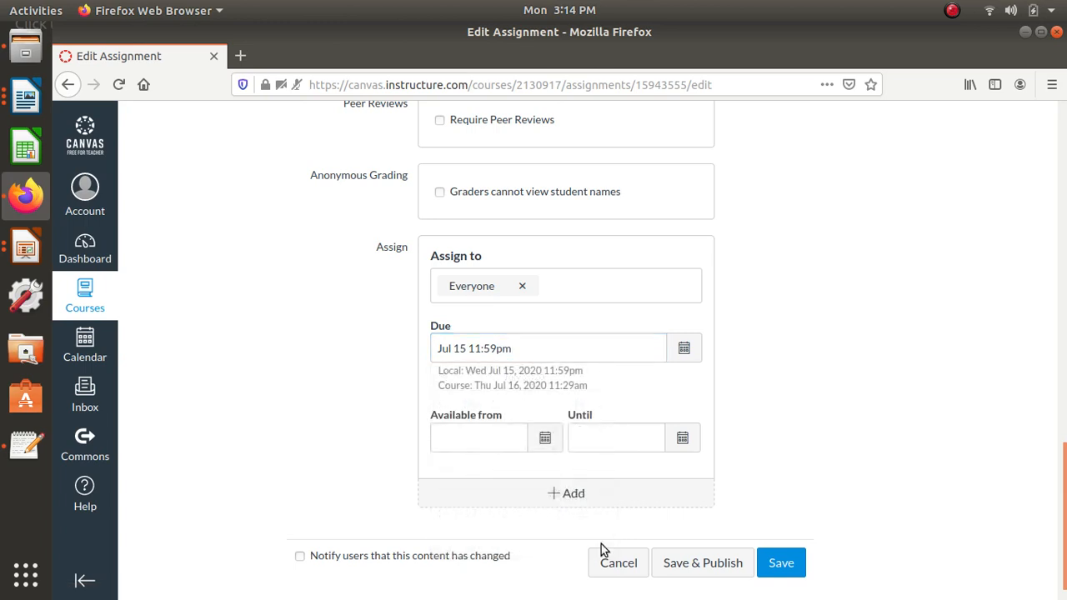
- Make assignment A1 available from July 12 at 12am until July 15 at 11:59pm, and save and publish it
click(545, 438)
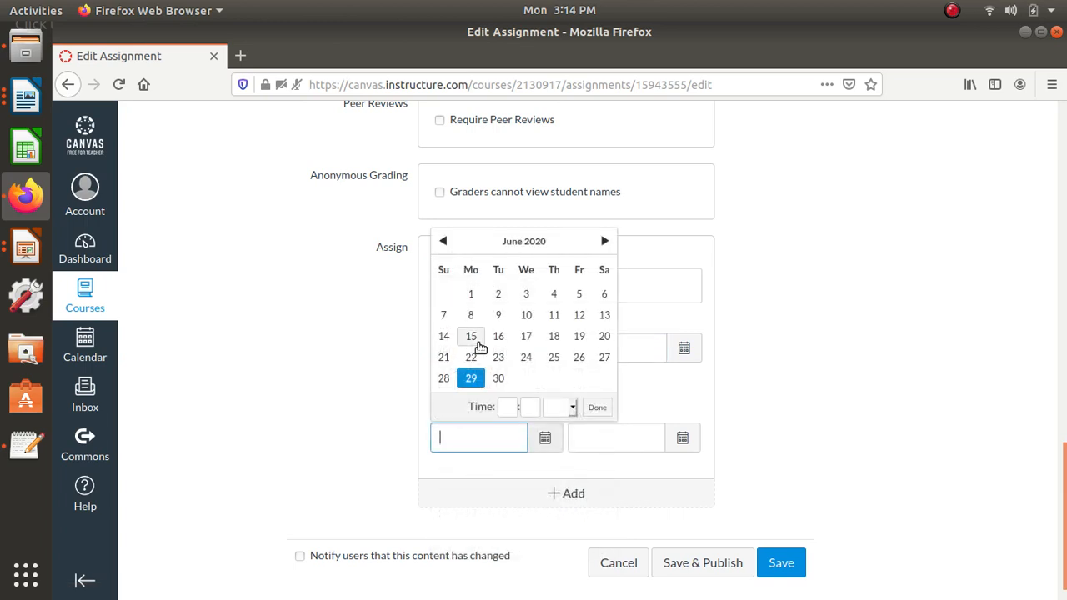
click(605, 242)
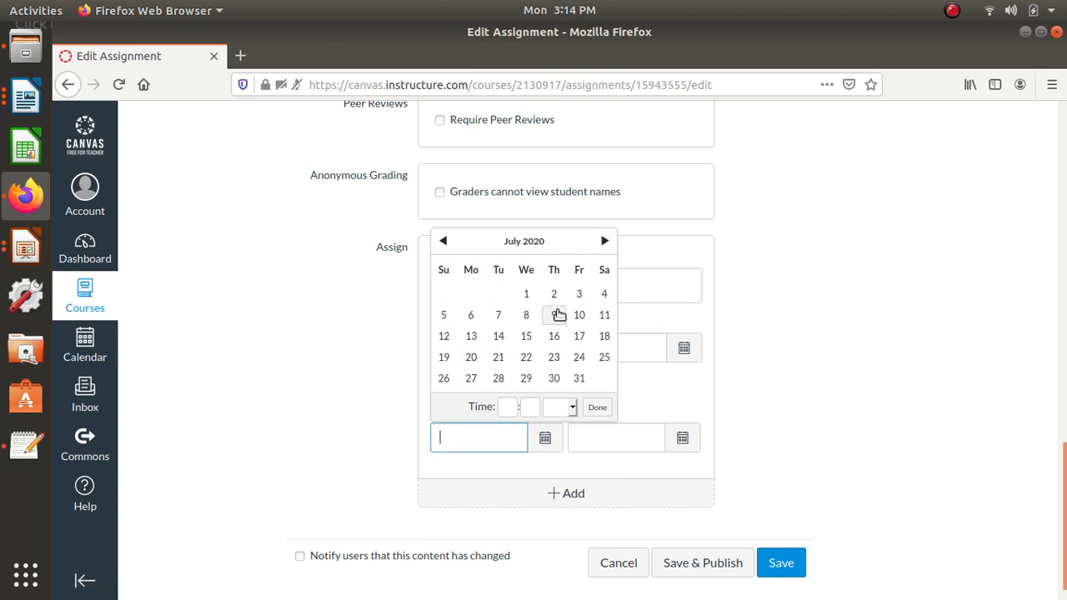
click(443, 336)
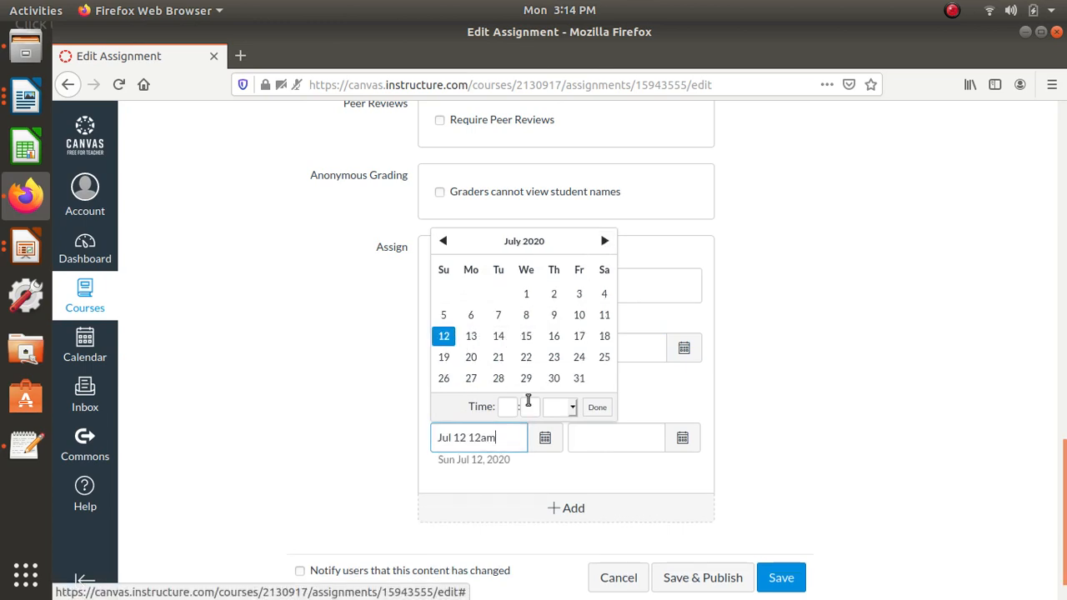
click(599, 409)
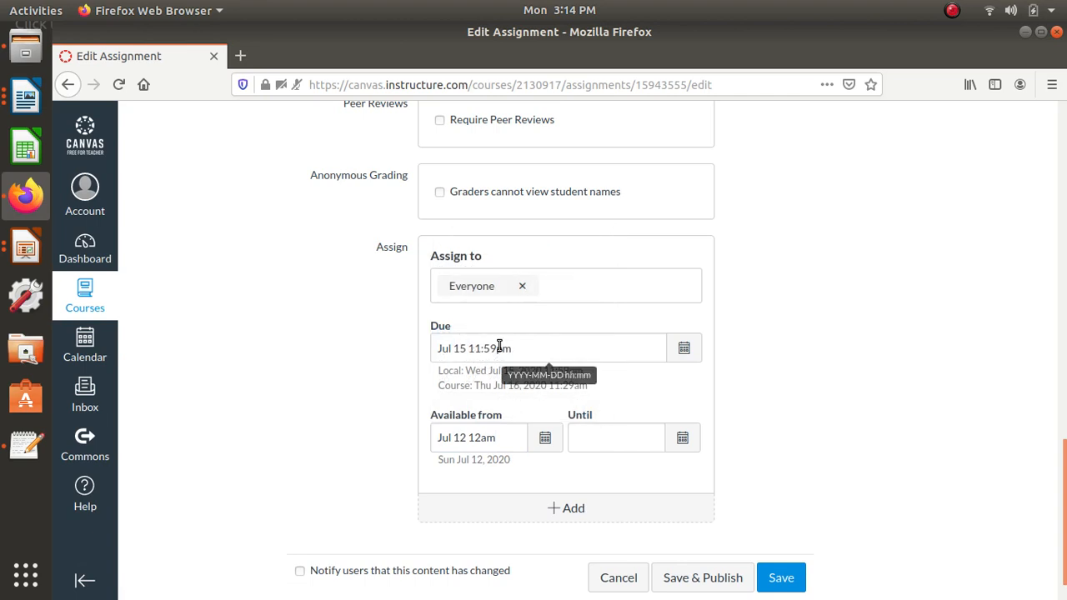
click(683, 442)
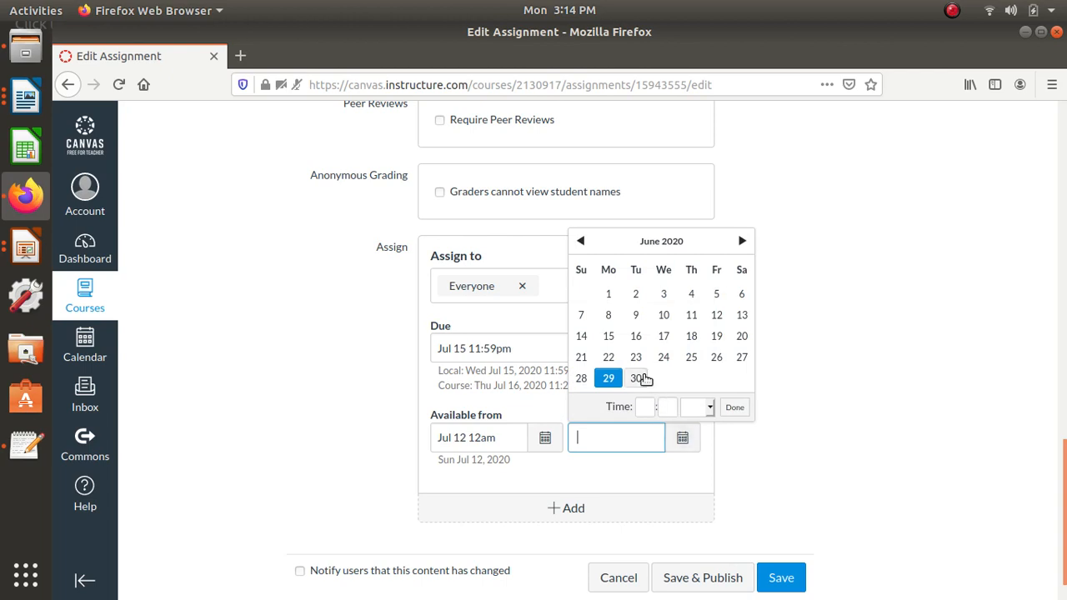
click(742, 241)
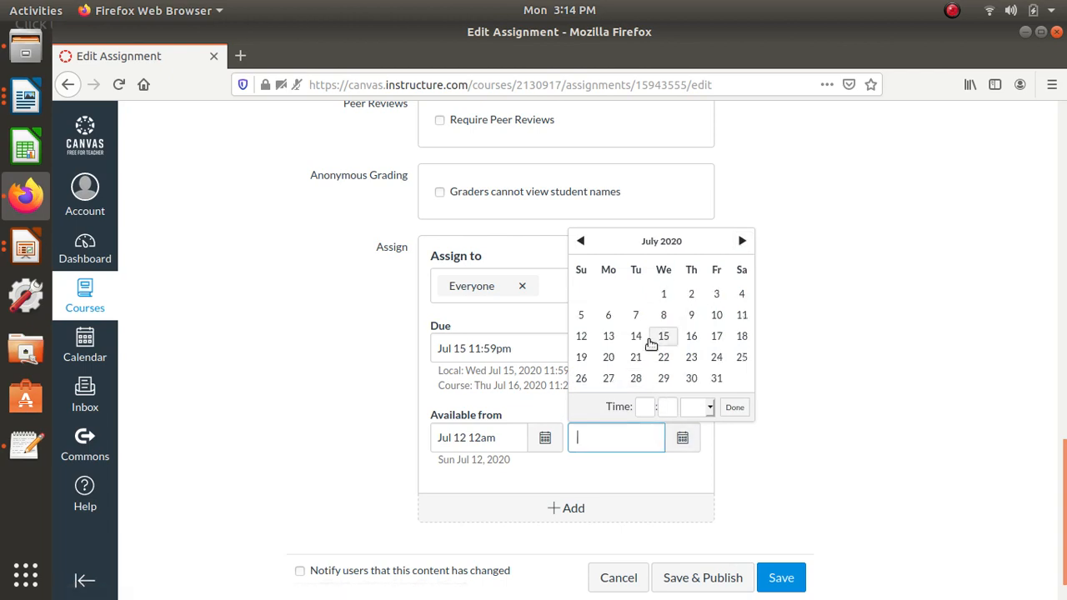
click(663, 338)
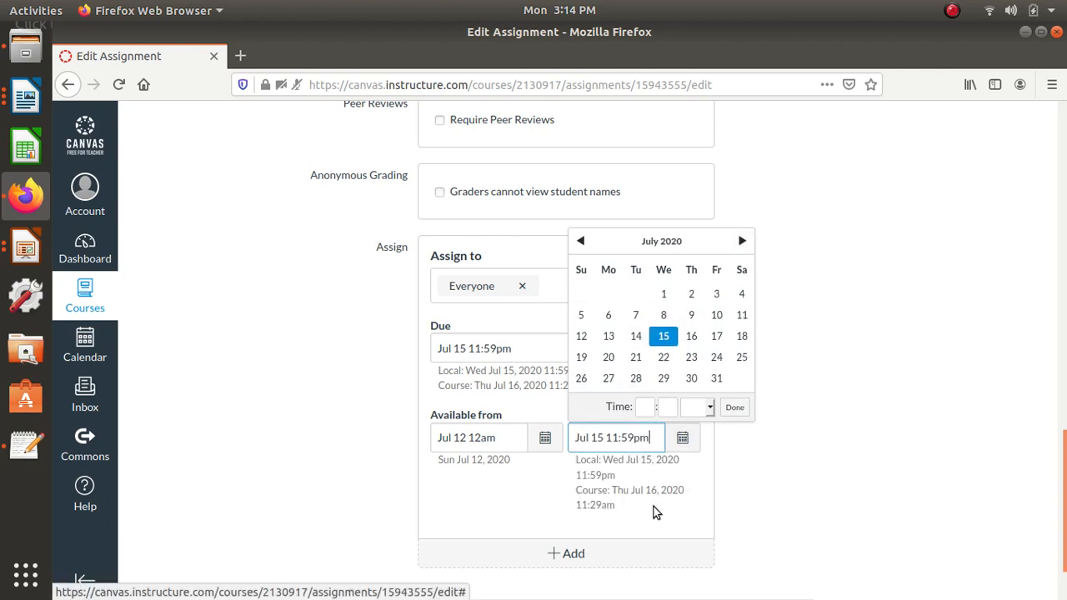
click(733, 409)
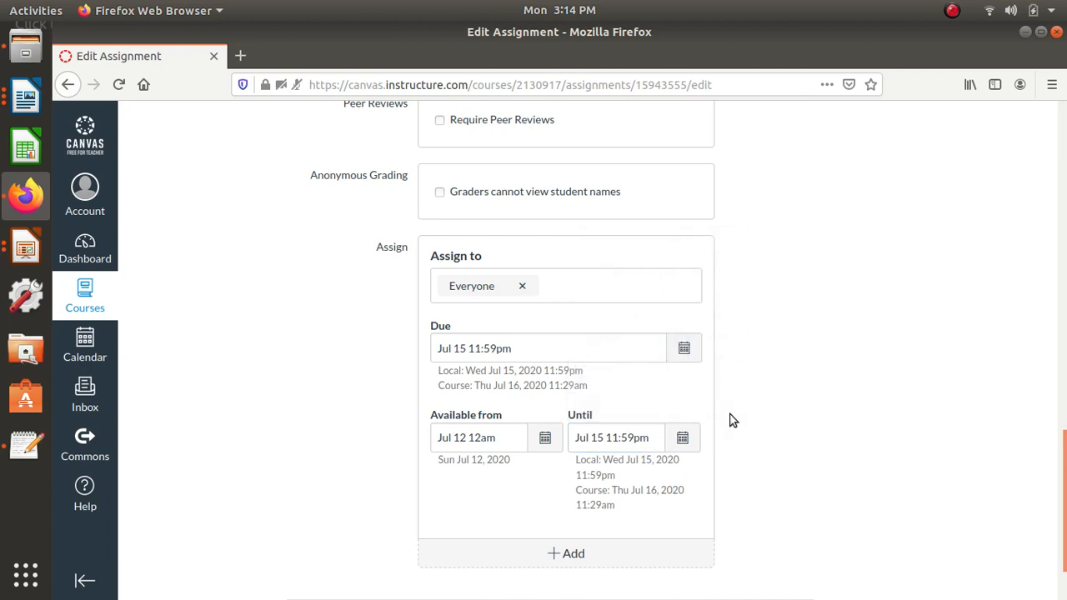
scroll(731, 420, down, 2)
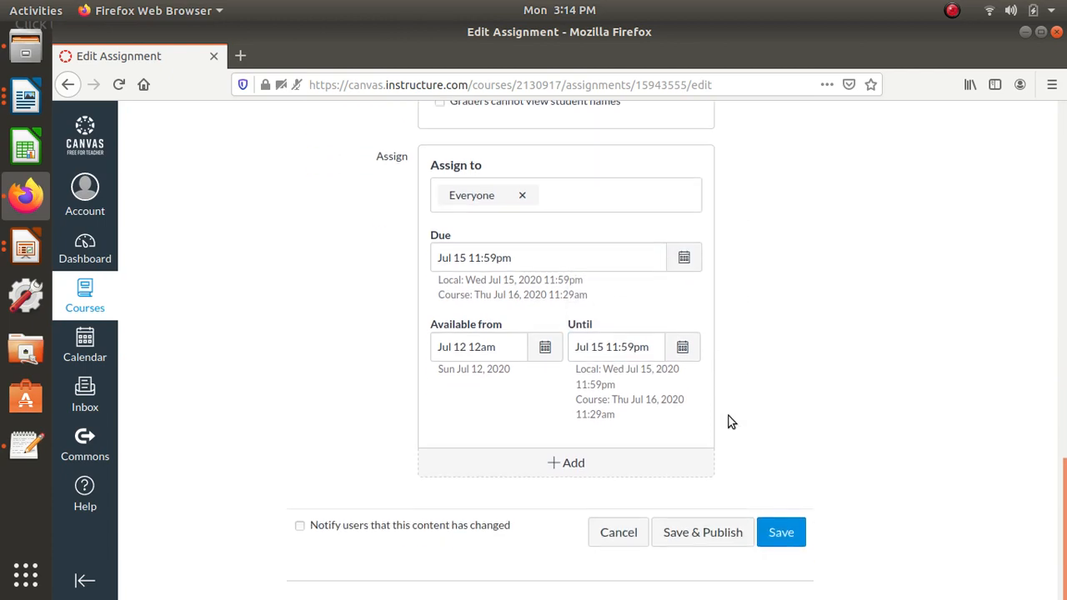
click(669, 533)
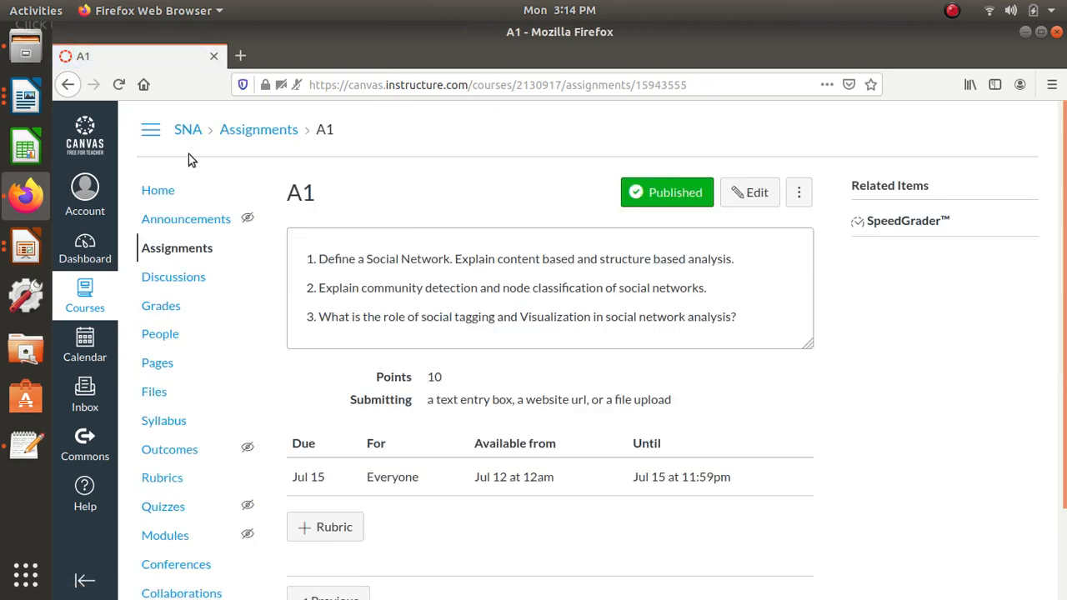
- Add a new quiz named Q1 in the Assignments group to the Chapter-1 module
click(161, 536)
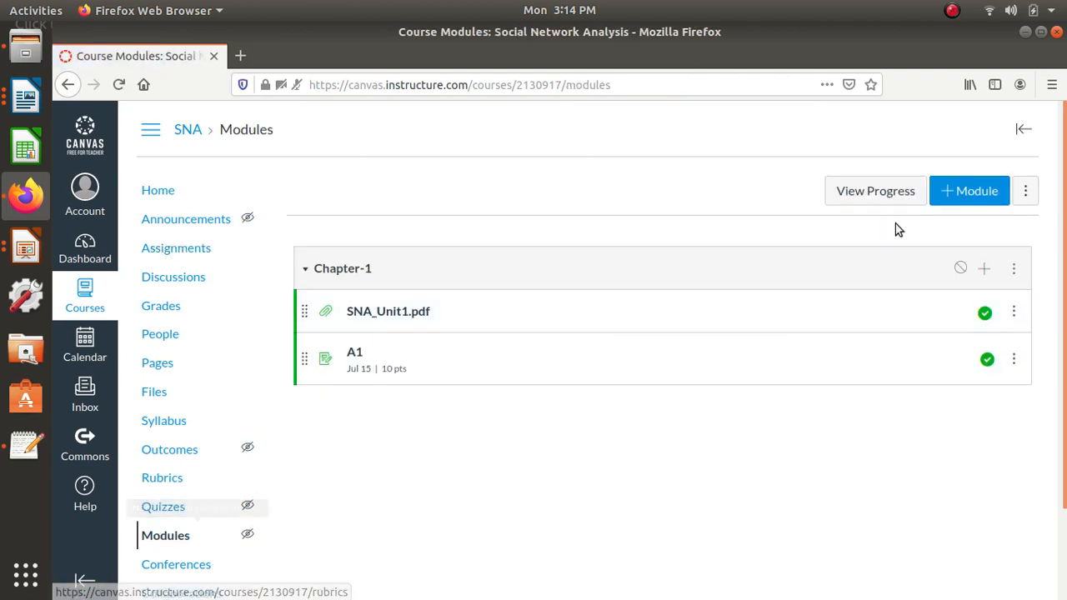
click(985, 271)
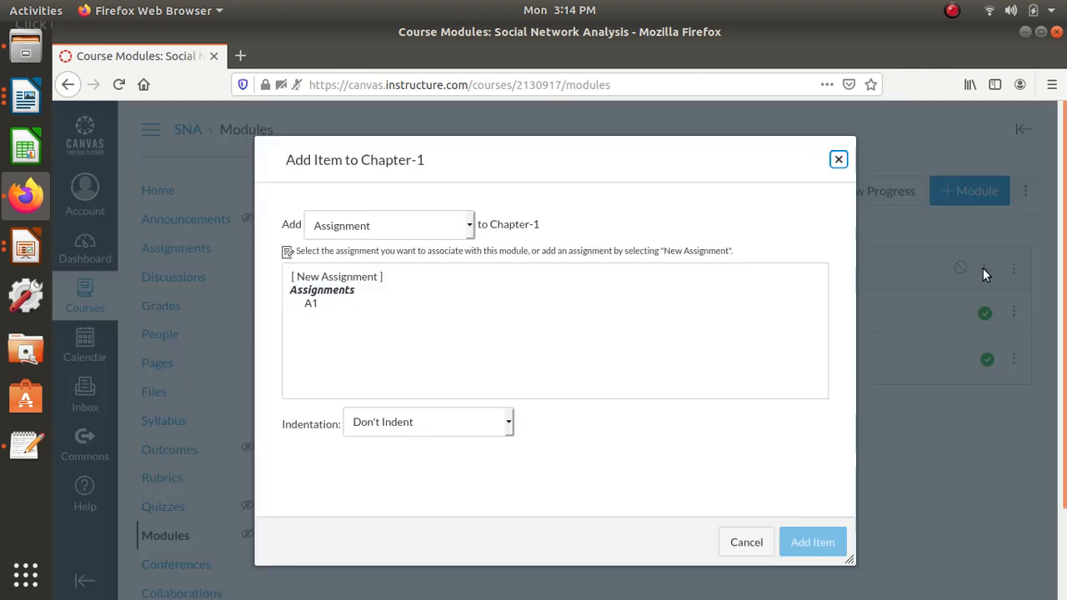
click(463, 229)
click(403, 271)
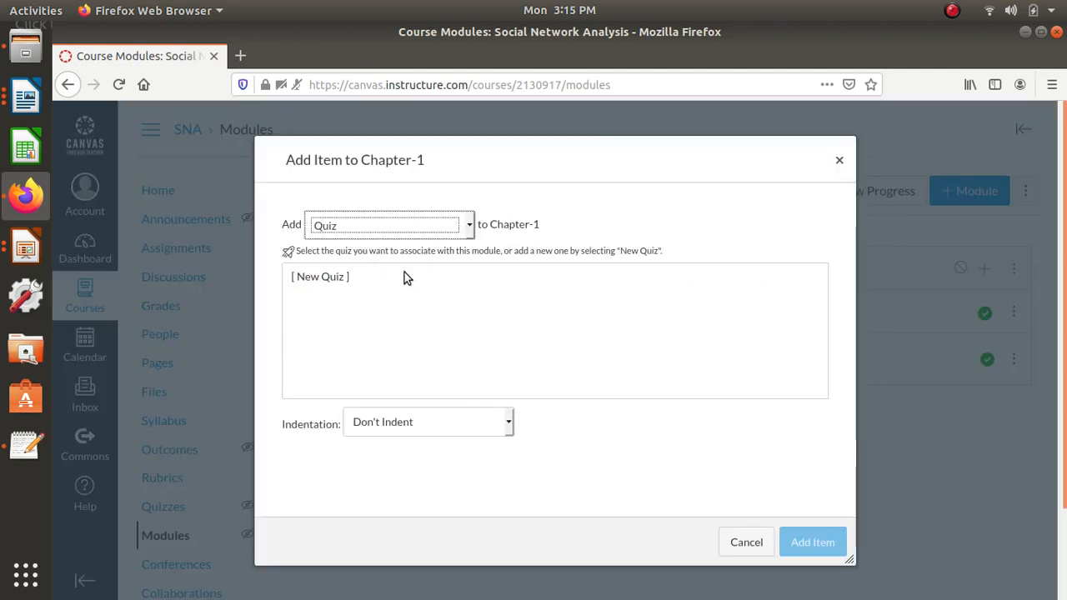
click(315, 278)
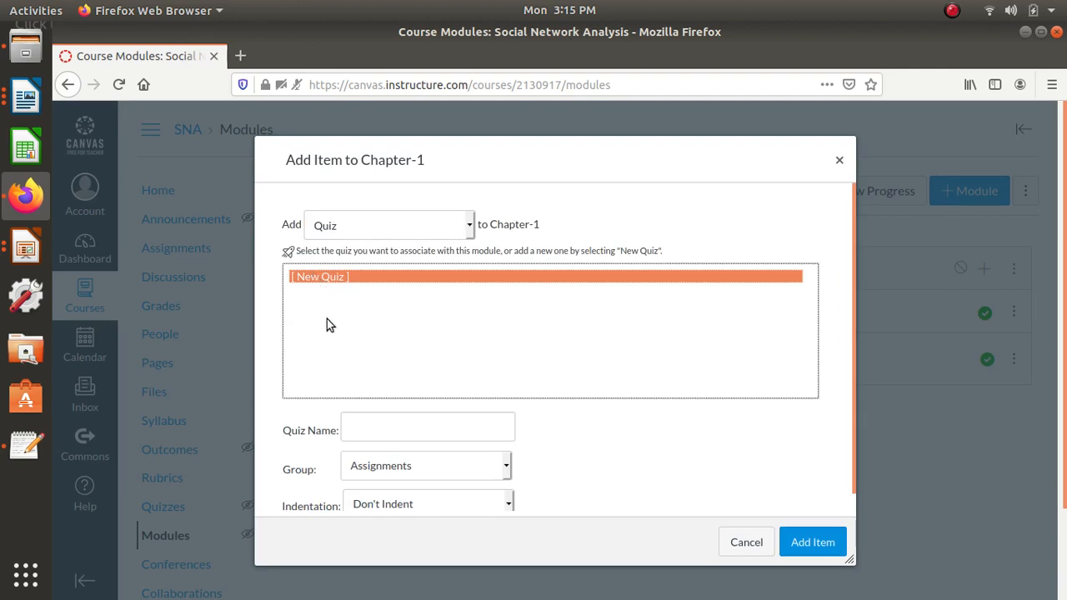
click(362, 427)
text(Q)
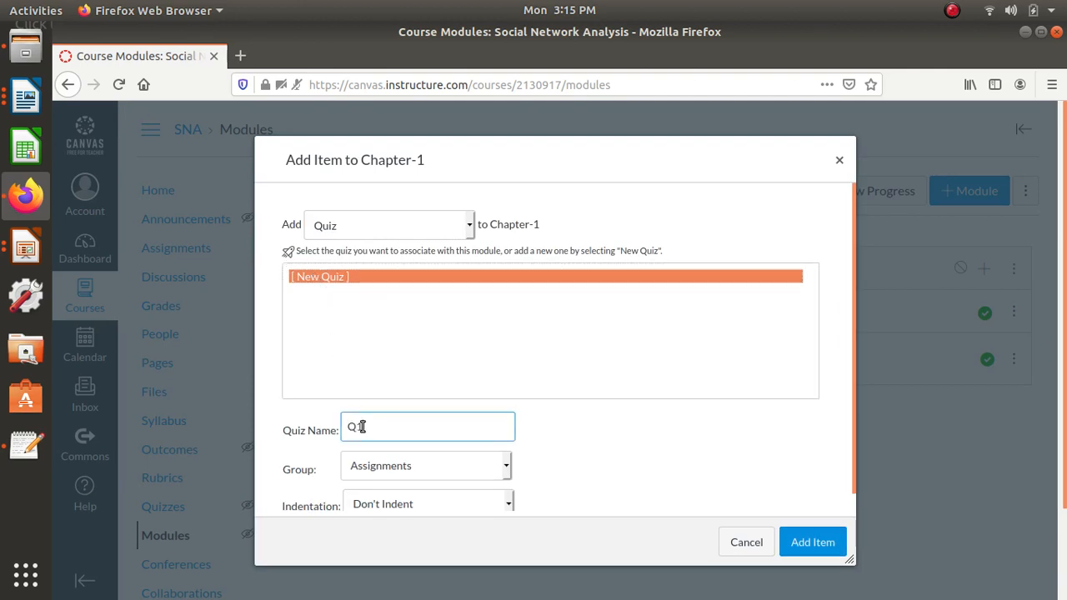
text(1)
click(825, 541)
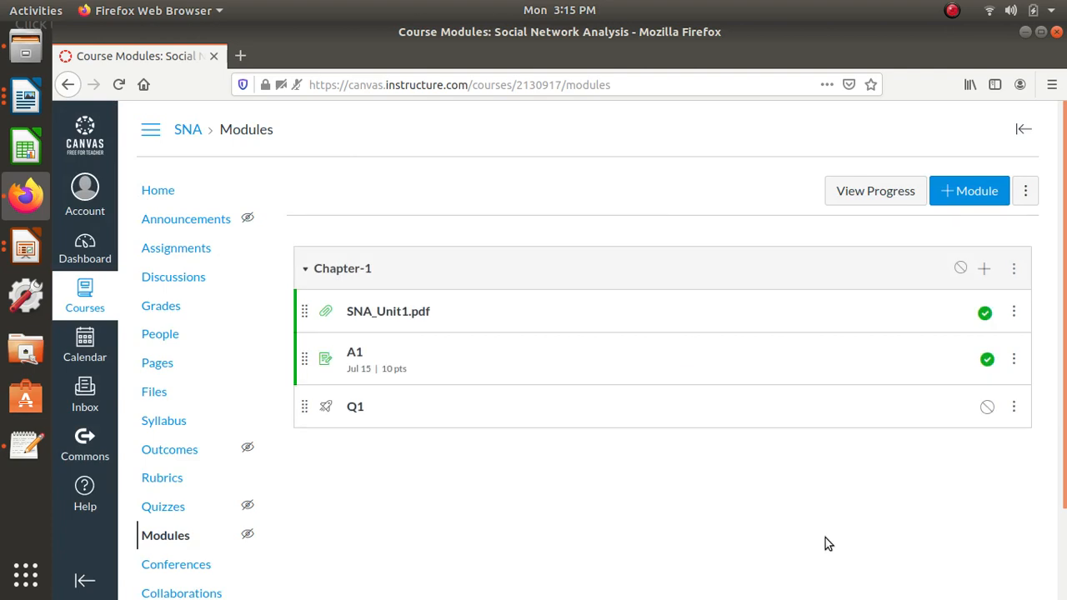
- Open quiz Q1 for editing and enter a time limit of 10 minutes
click(355, 407)
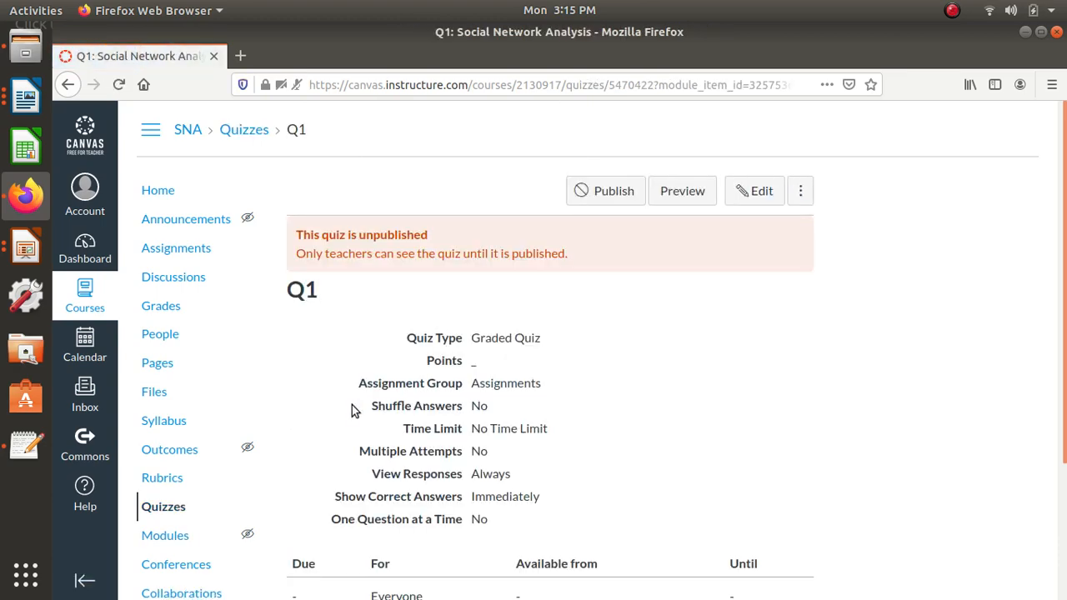
scroll(375, 427, down, 4)
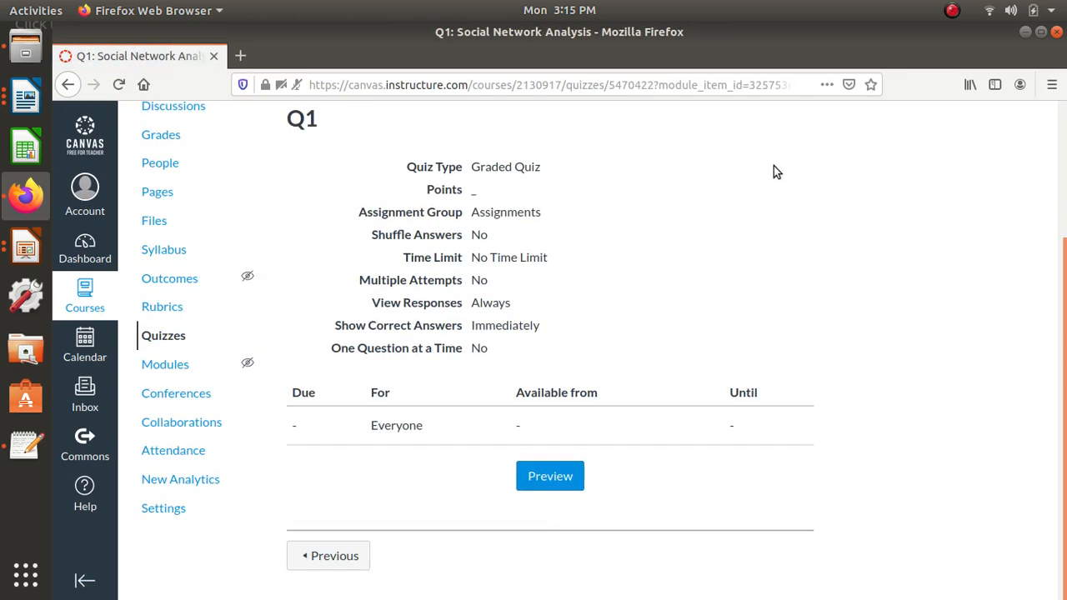
scroll(774, 172, up, 4)
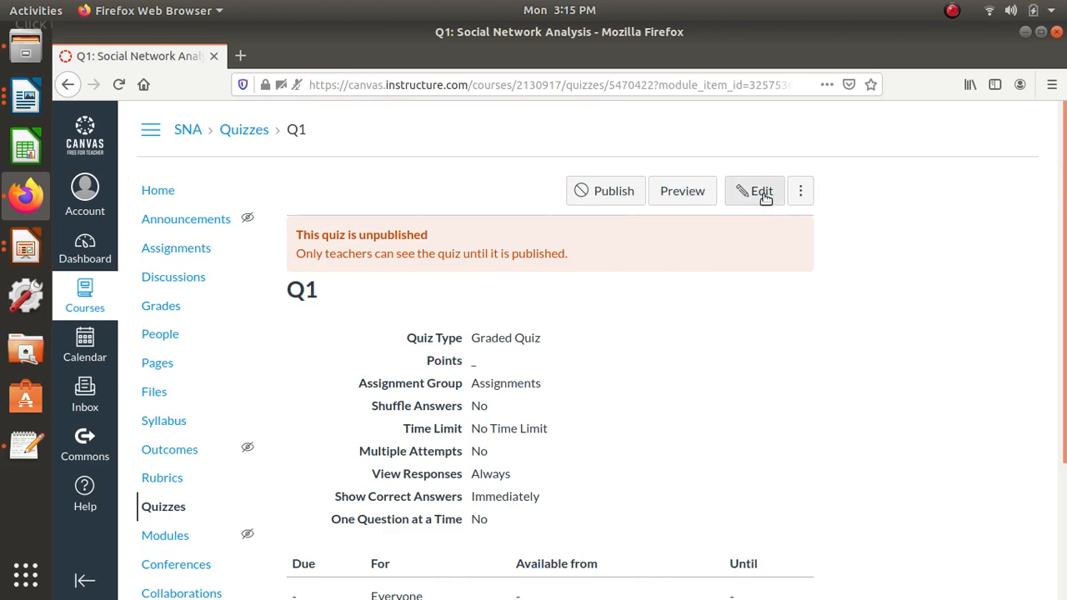
click(762, 193)
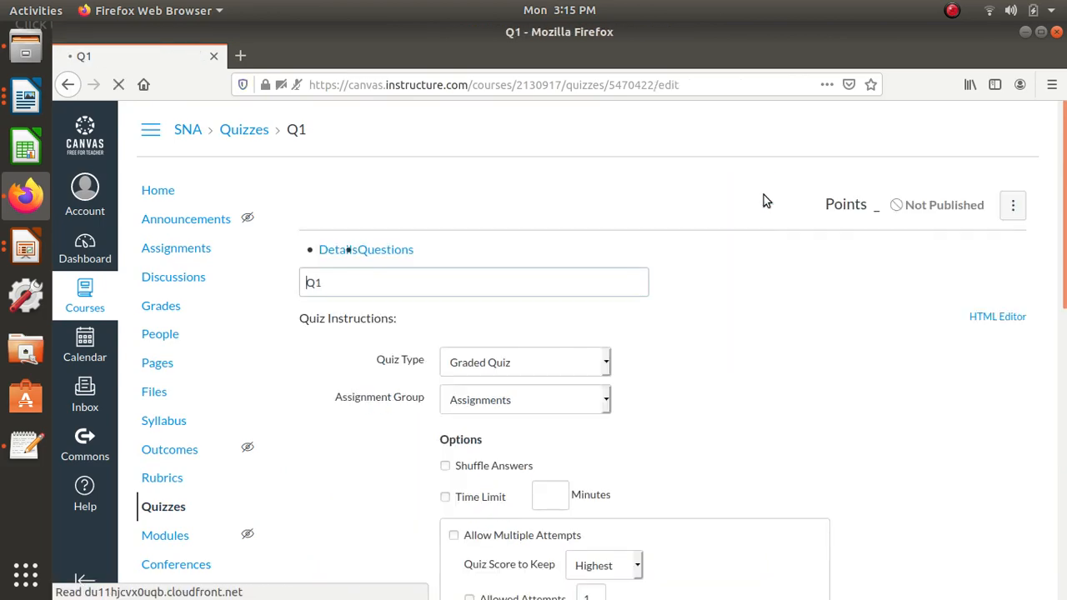
scroll(581, 429, down, 2)
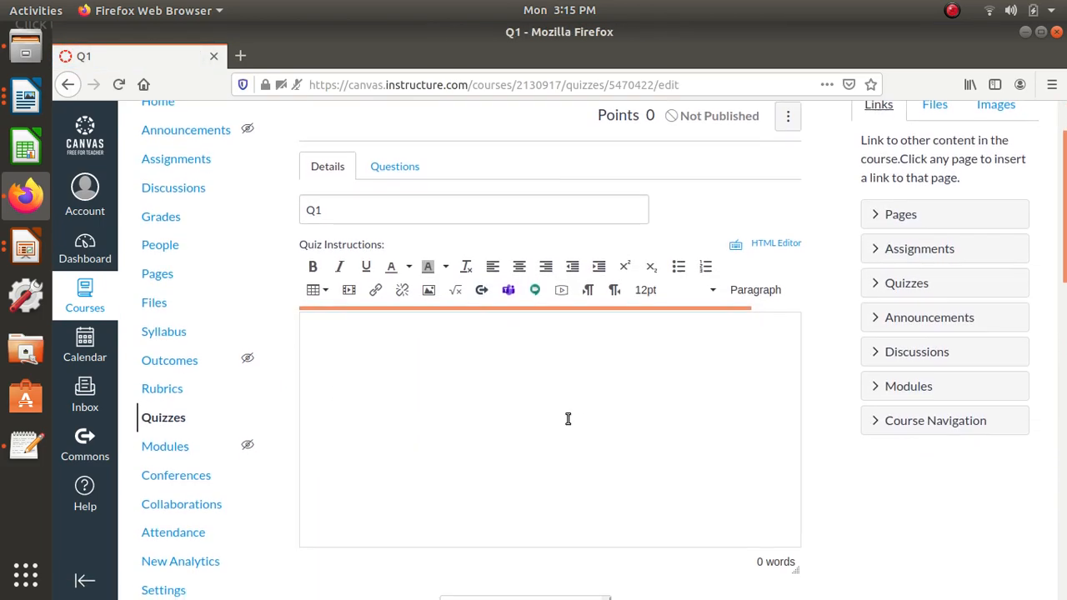
scroll(486, 363, down, 7)
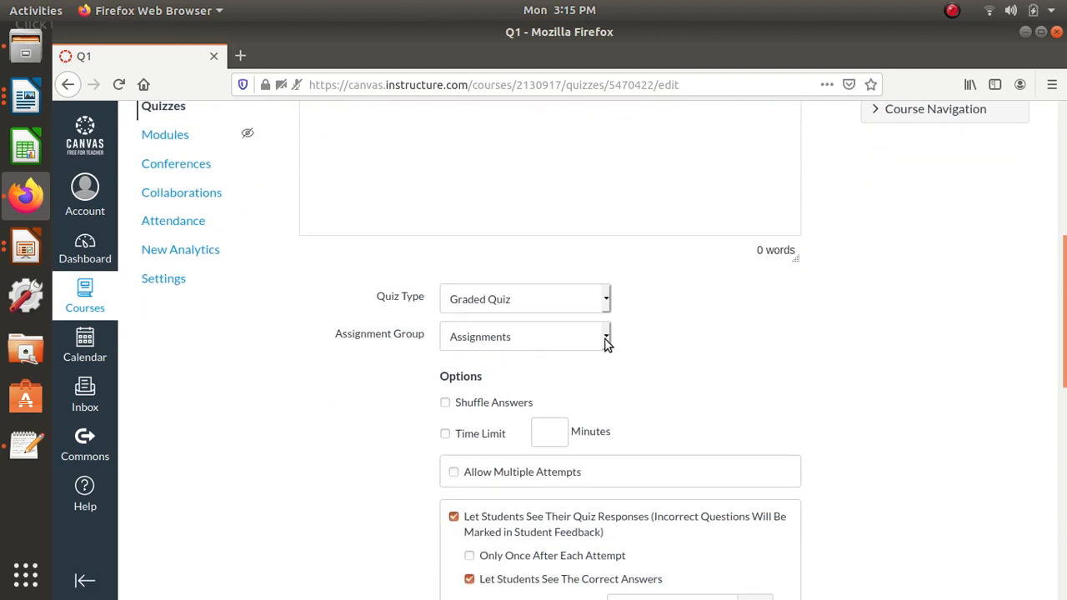
scroll(587, 396, down, 3)
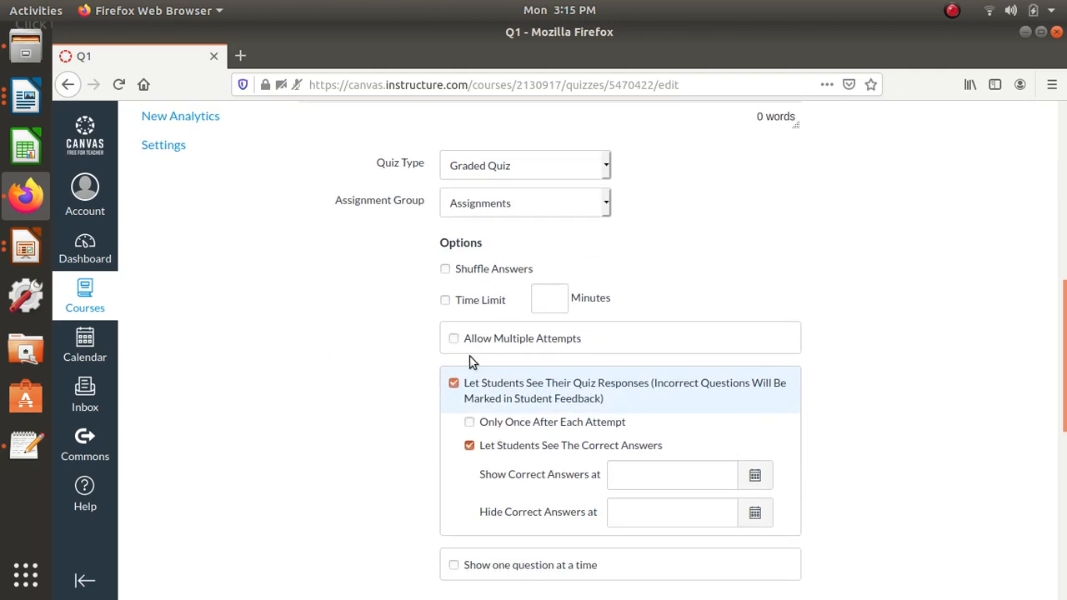
click(553, 305)
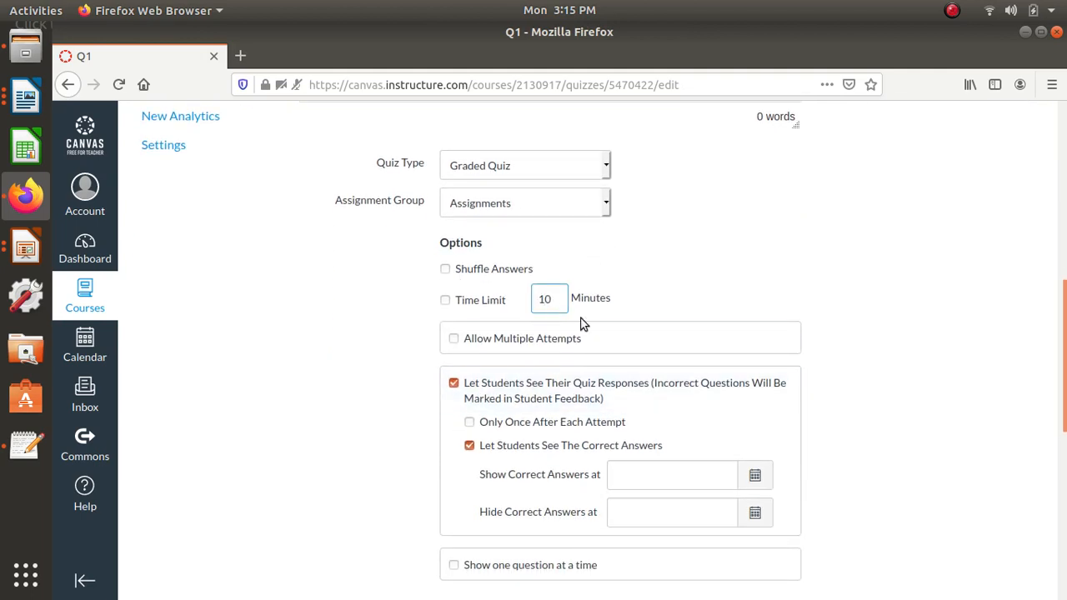
- Make quiz Q1 available to everyone from July 22, 2020 at 12am
scroll(503, 350, down, 2)
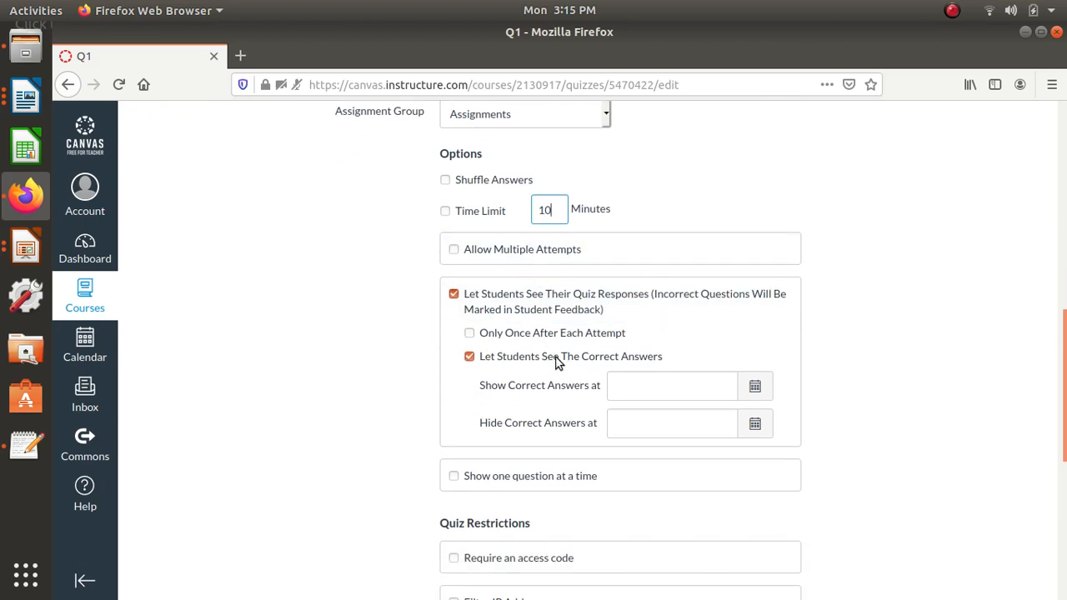
scroll(557, 363, down, 8)
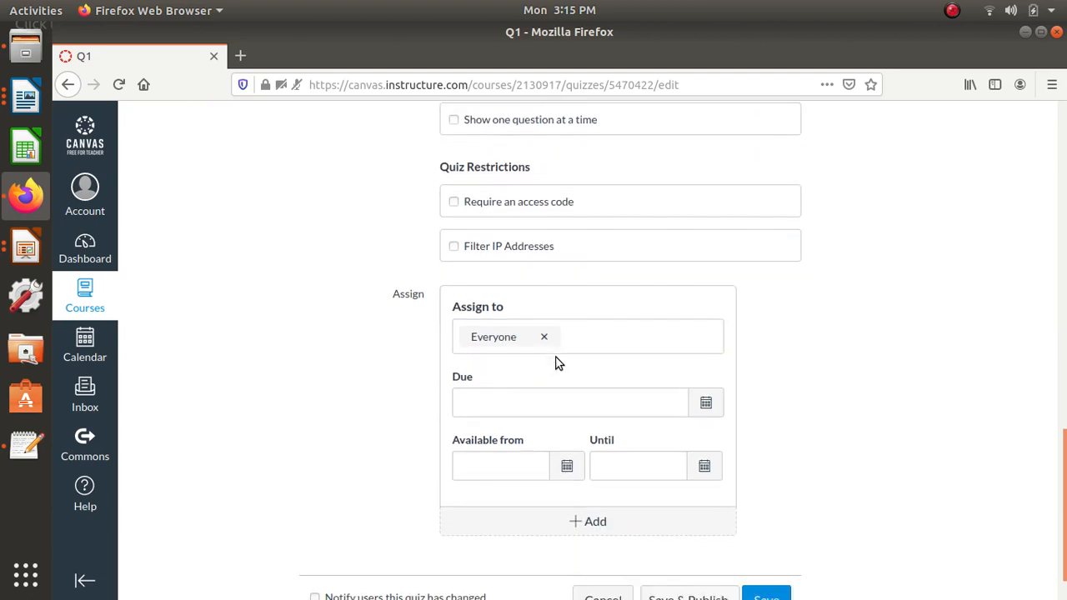
scroll(560, 371, down, 1)
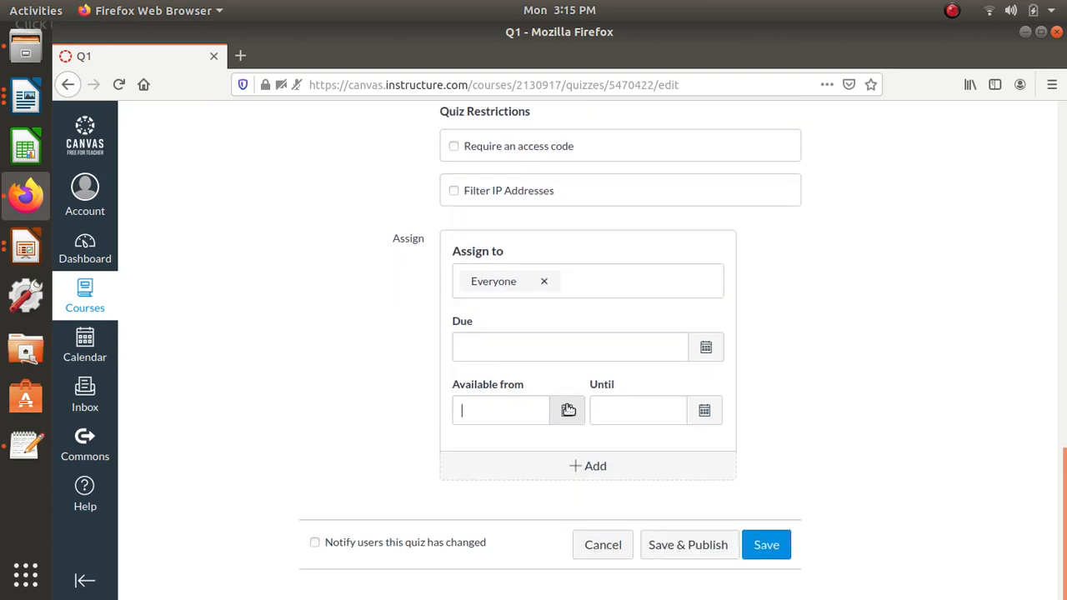
click(568, 409)
click(626, 216)
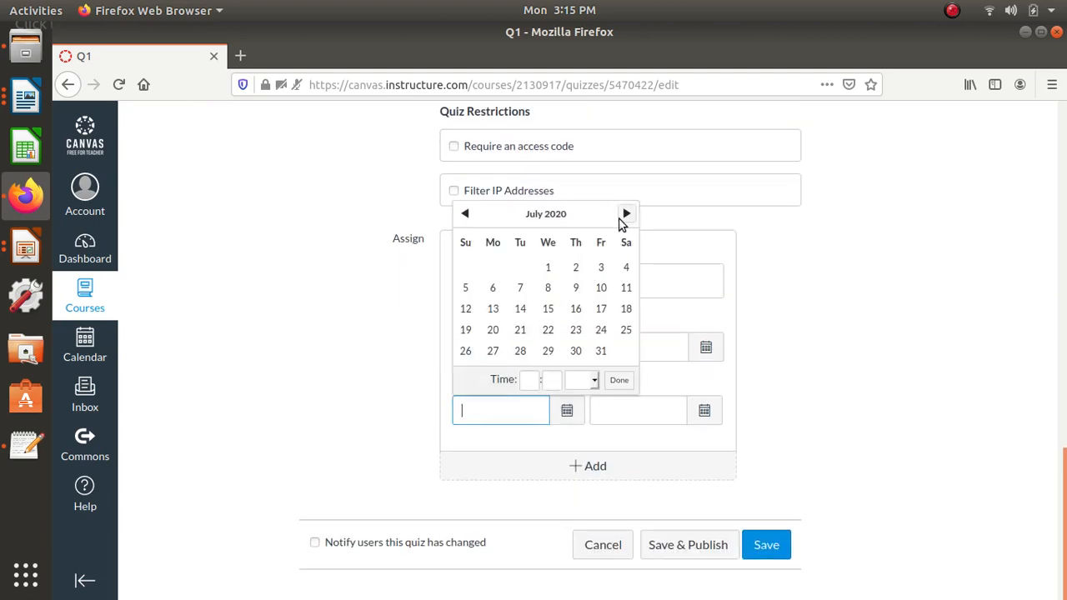
click(544, 333)
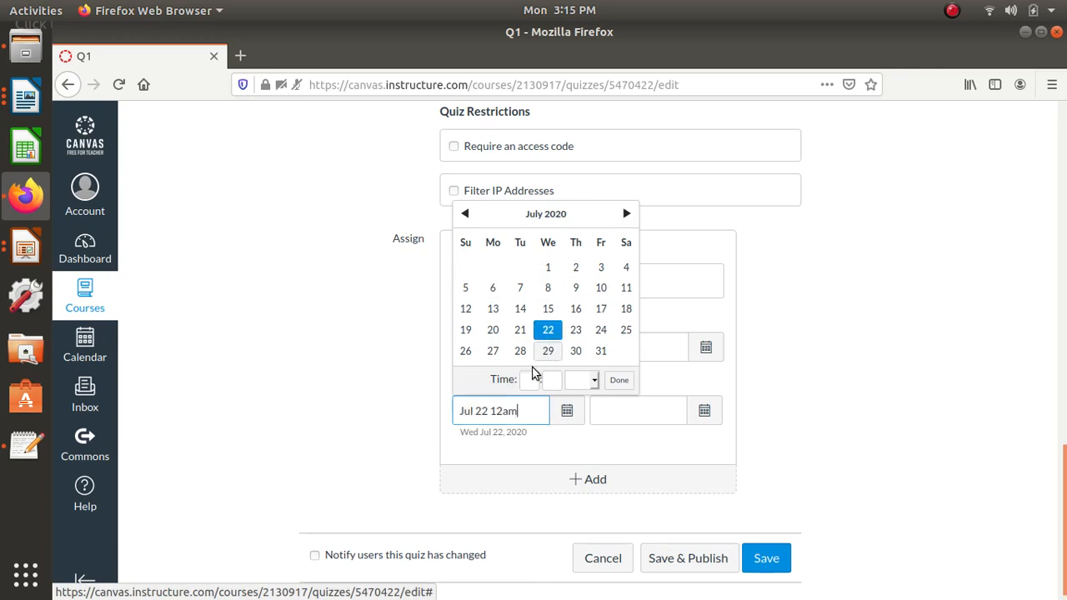
click(617, 382)
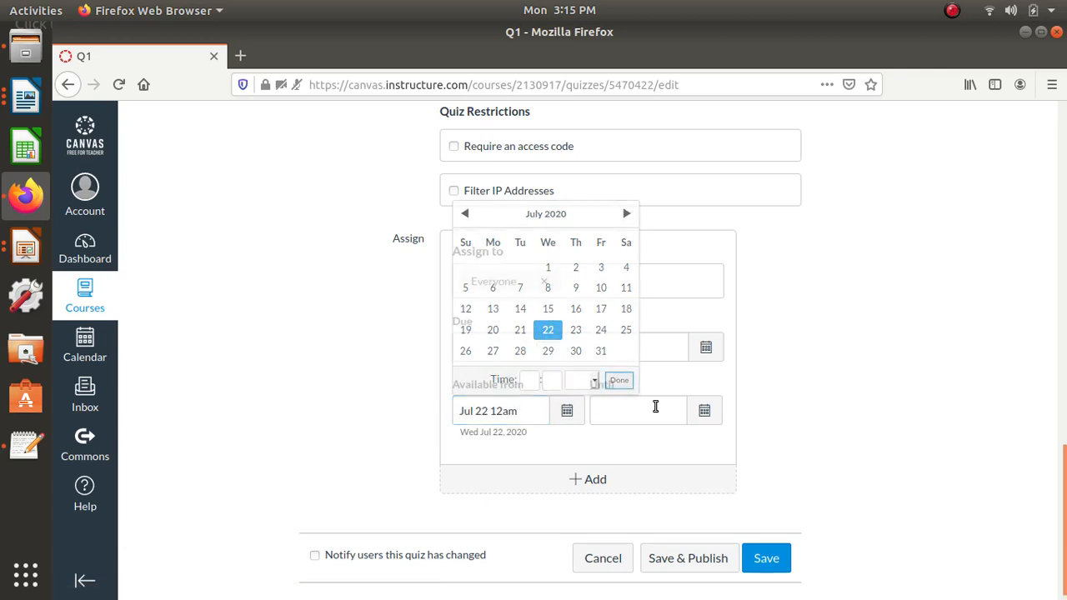
- Set quiz Q1's availability end to July 23, 2020 at 11:59pm, and save and publish the quiz
click(705, 411)
click(764, 215)
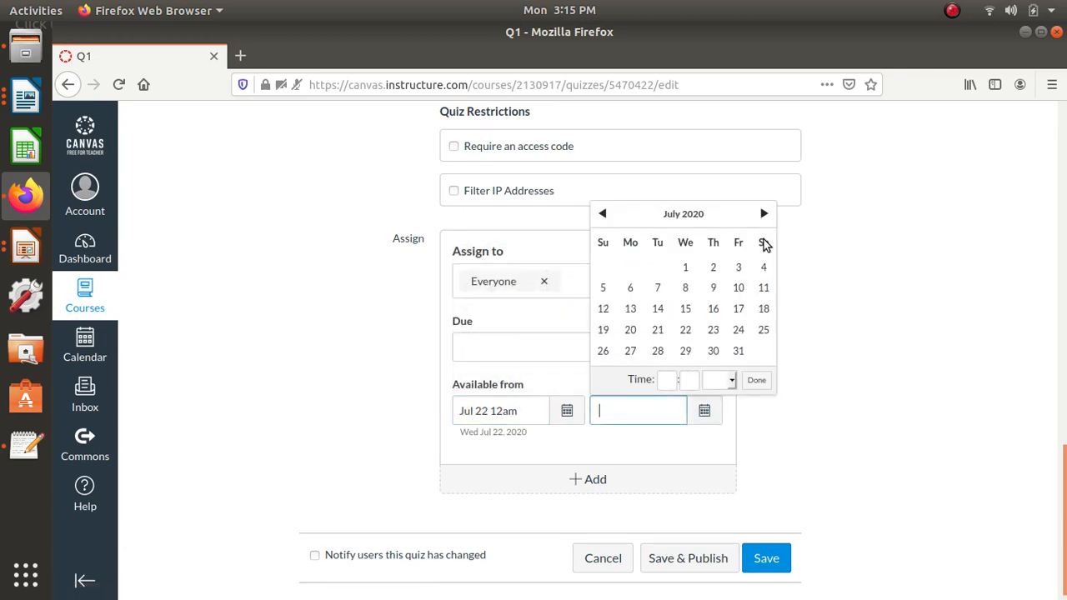
click(713, 330)
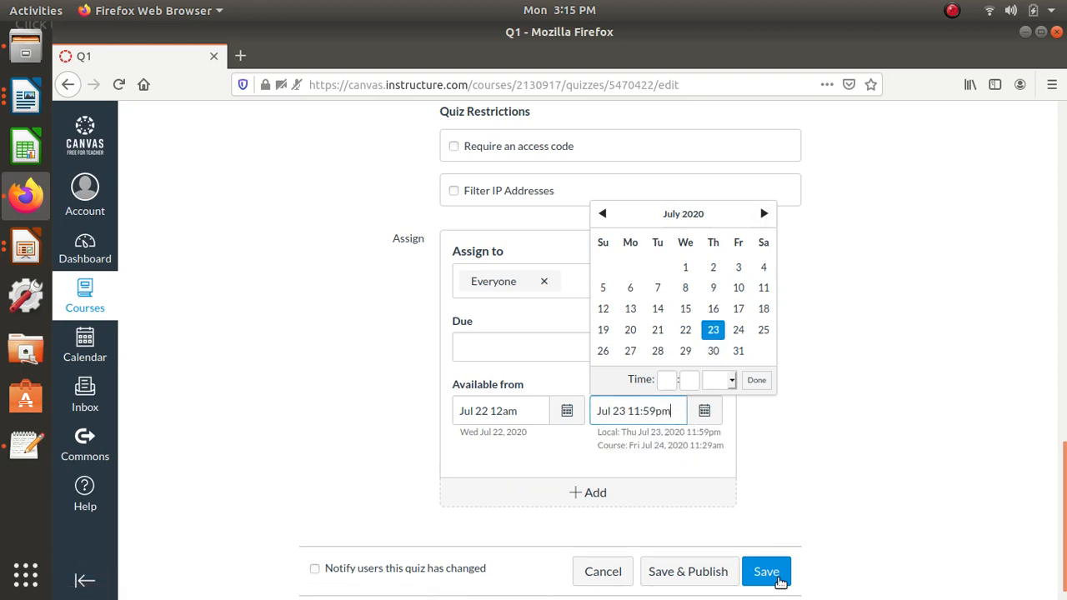
double_click(782, 456)
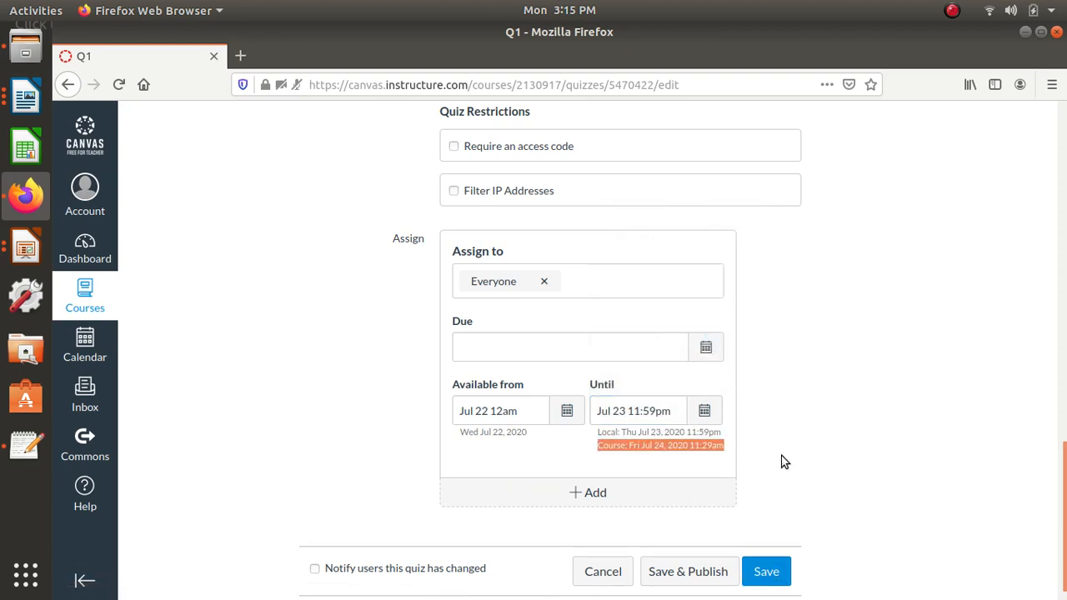
click(682, 574)
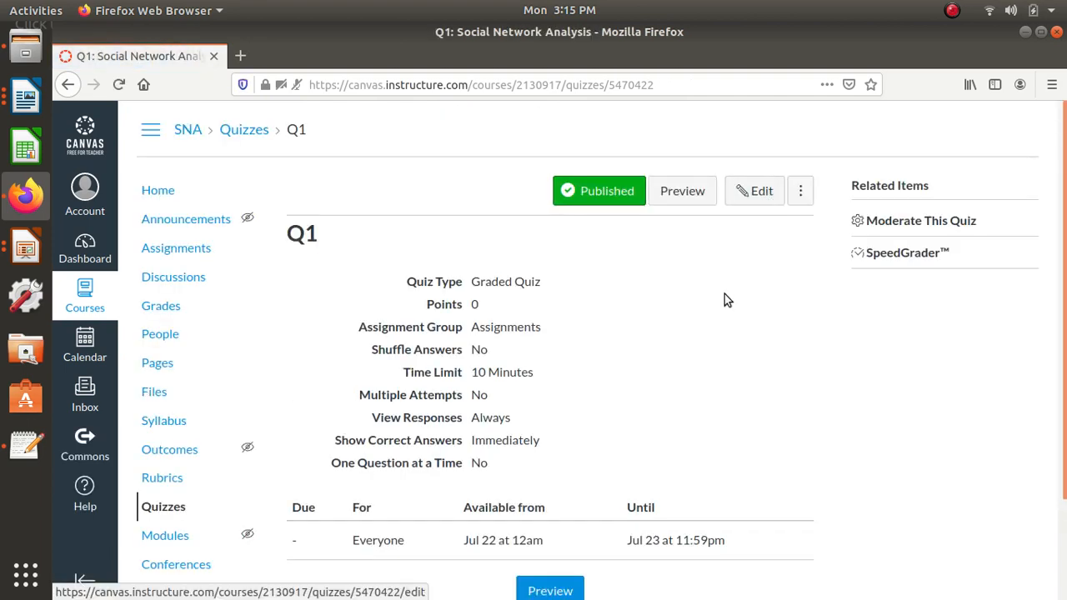
- Reopen quiz Q1 for editing and add a new multiple-choice question
click(759, 204)
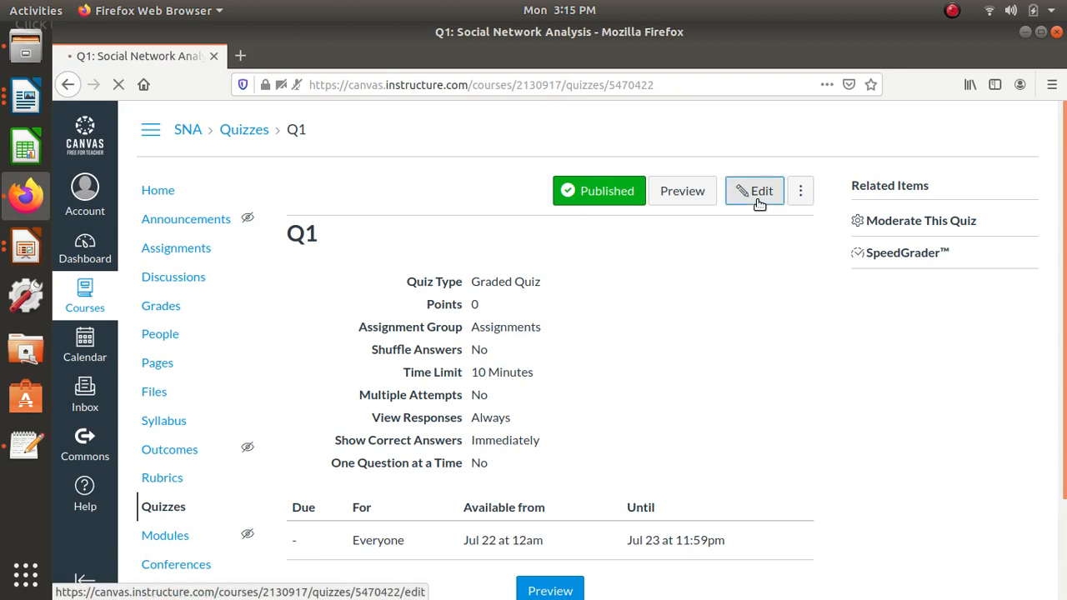
click(386, 257)
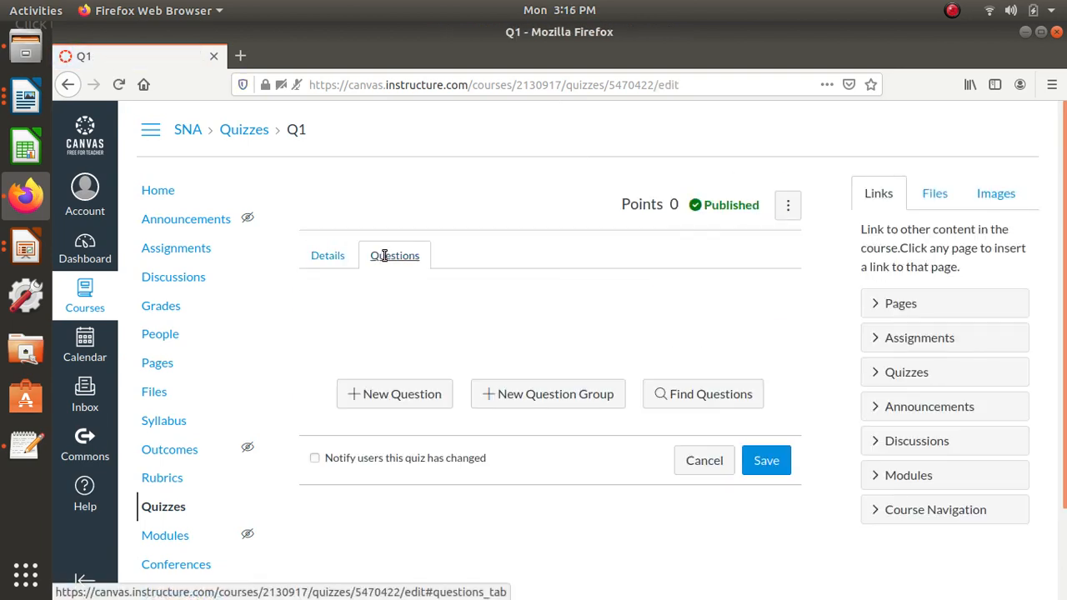
click(411, 398)
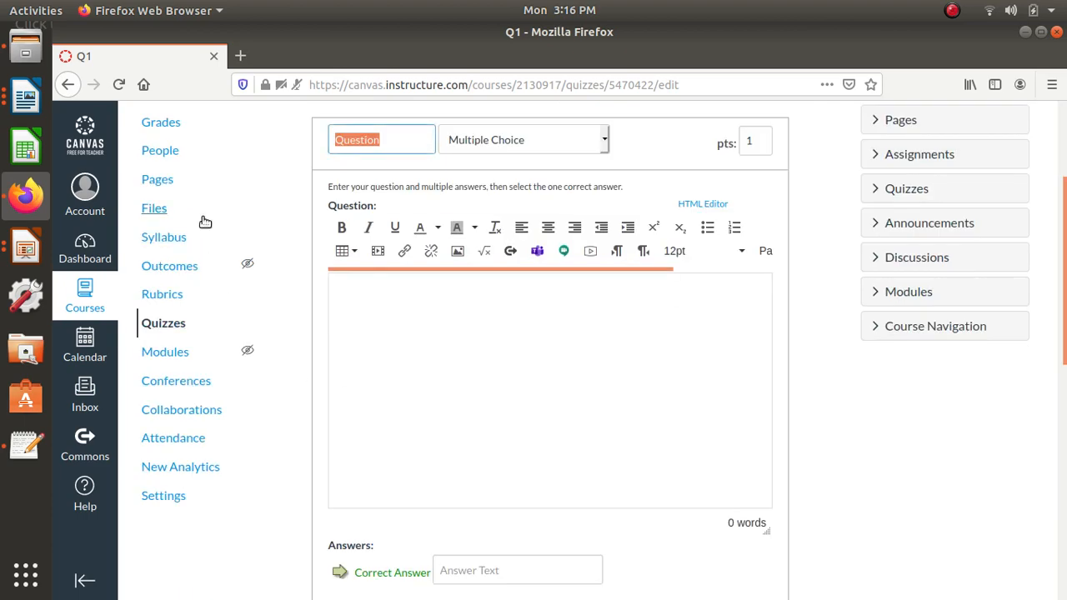
- Copy the question about analysis targeted to determine important nodes, communities and links from SNA_Quiz.txt into the new question's text
click(26, 98)
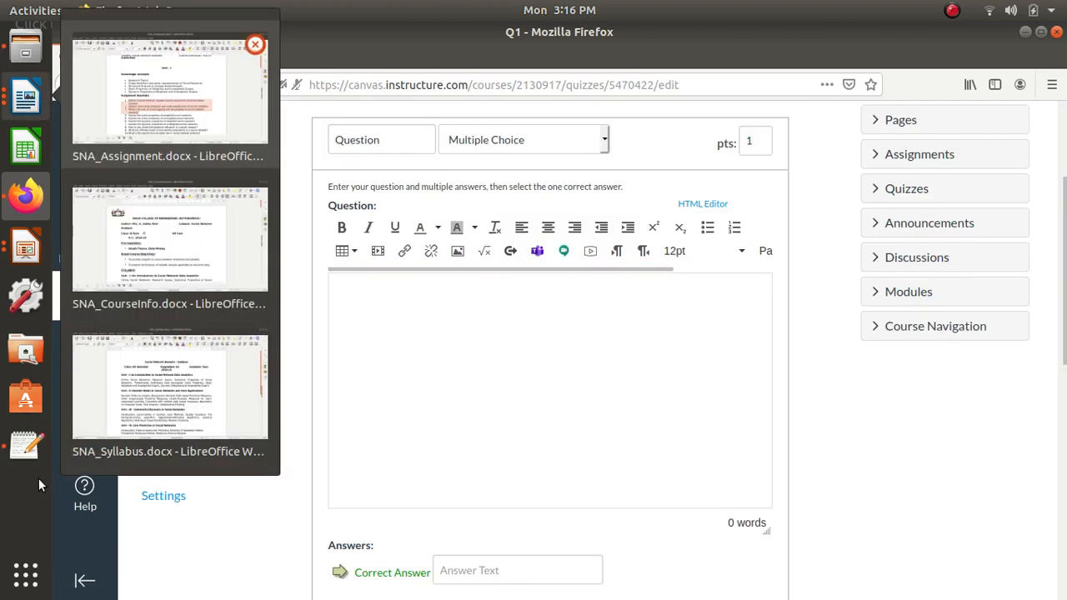
click(28, 449)
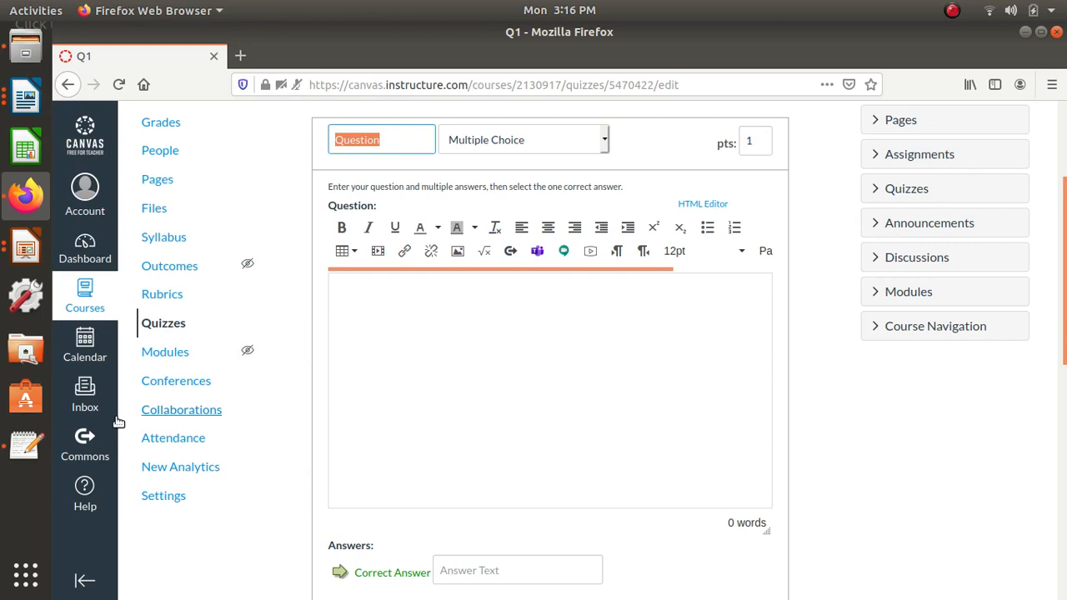
click(26, 446)
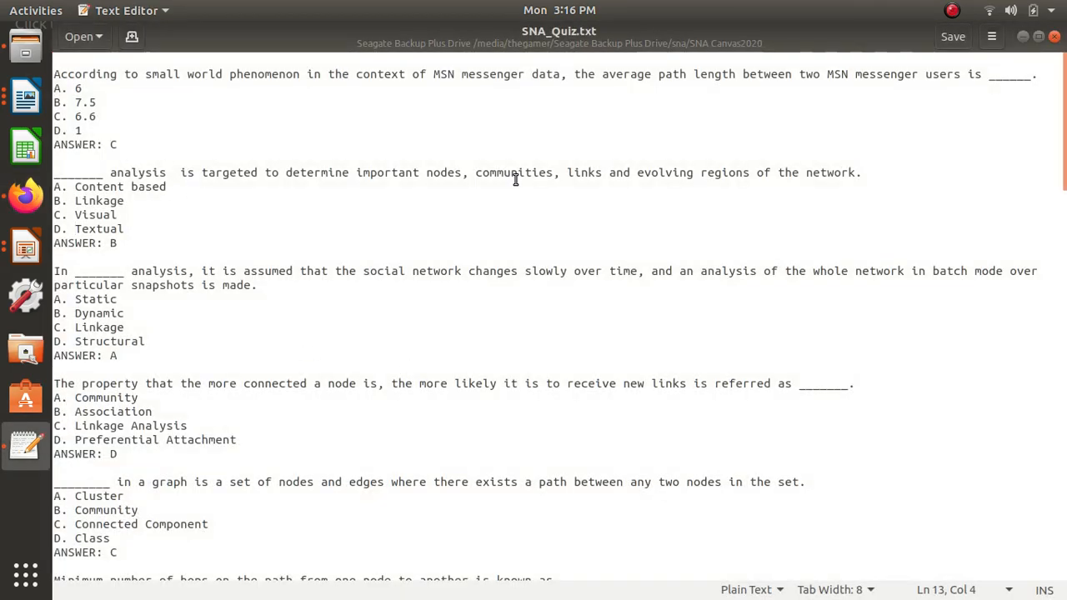
drag(861, 173, 1, 177)
key(ctrl+c)
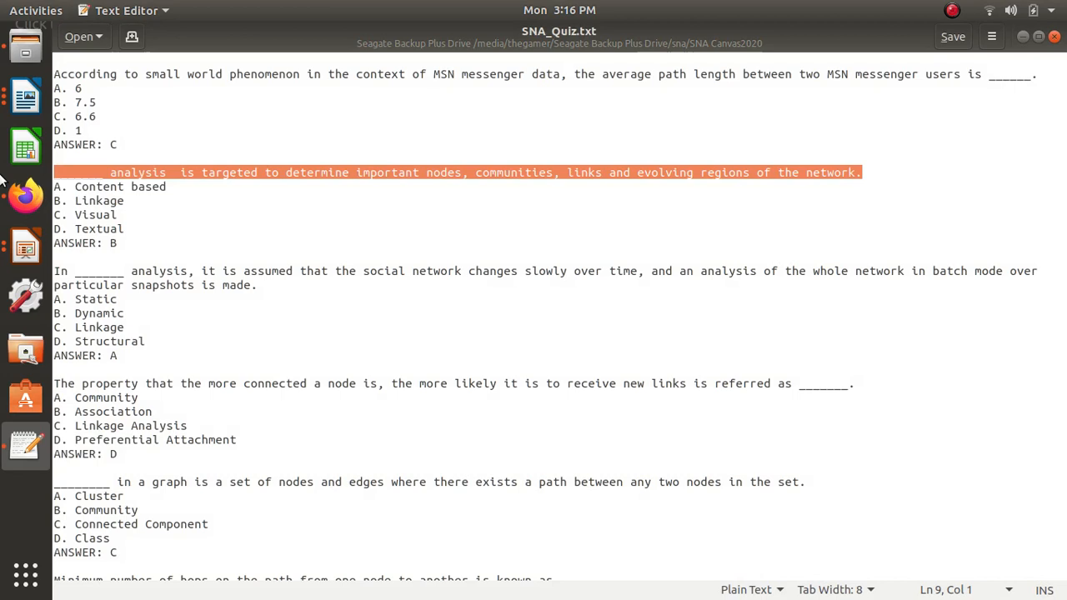
key(alt+Tab)
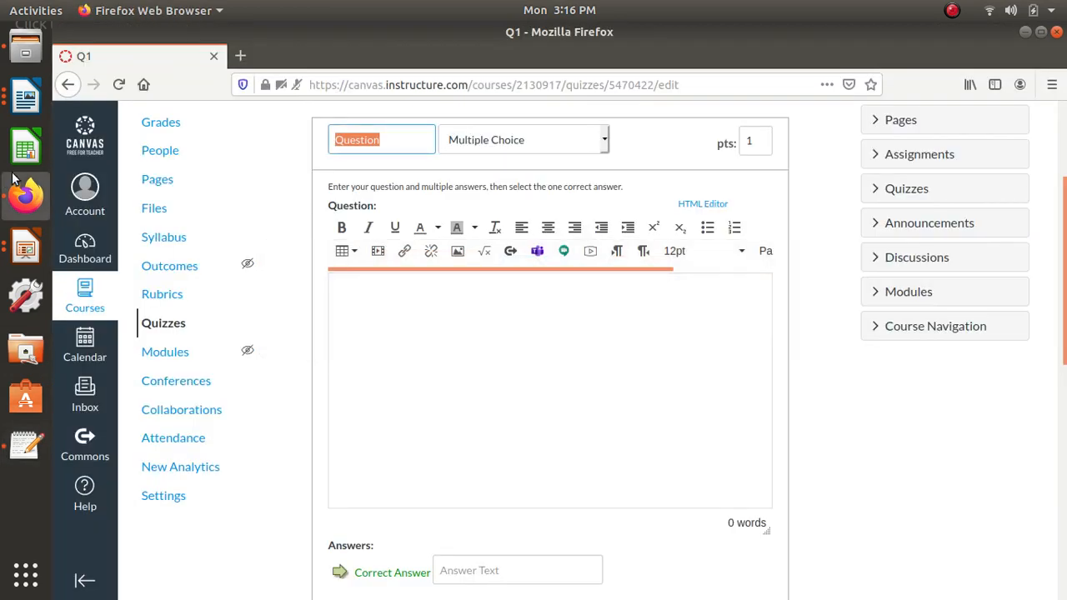
click(517, 306)
key(ctrl+v)
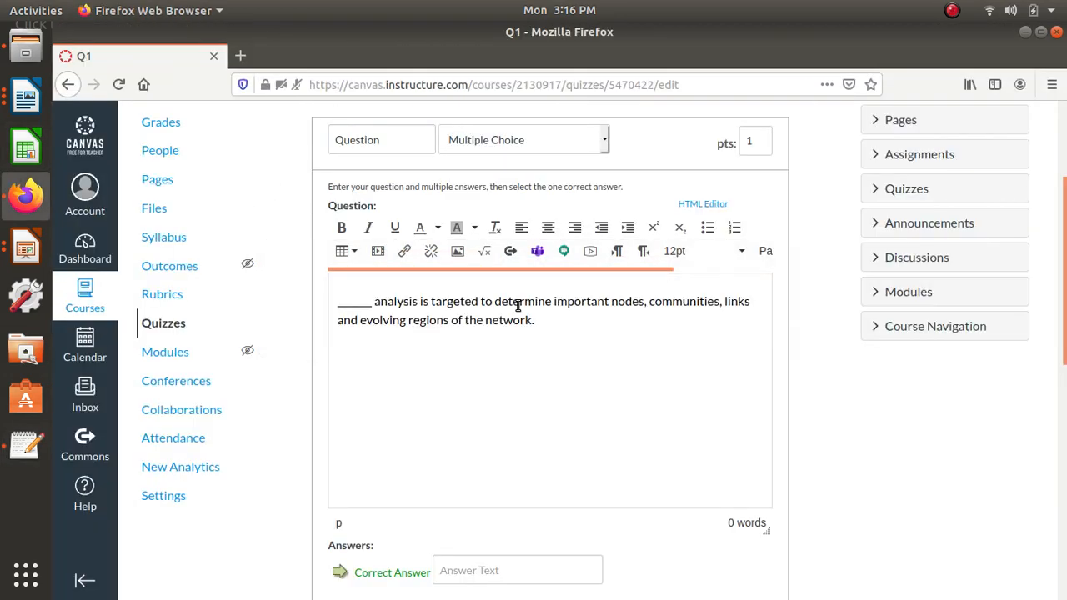
- Copy the option Linkage from SNA_Quiz.txt in the text editor and paste it as the question's correct answer
scroll(517, 305, down, 4)
click(476, 395)
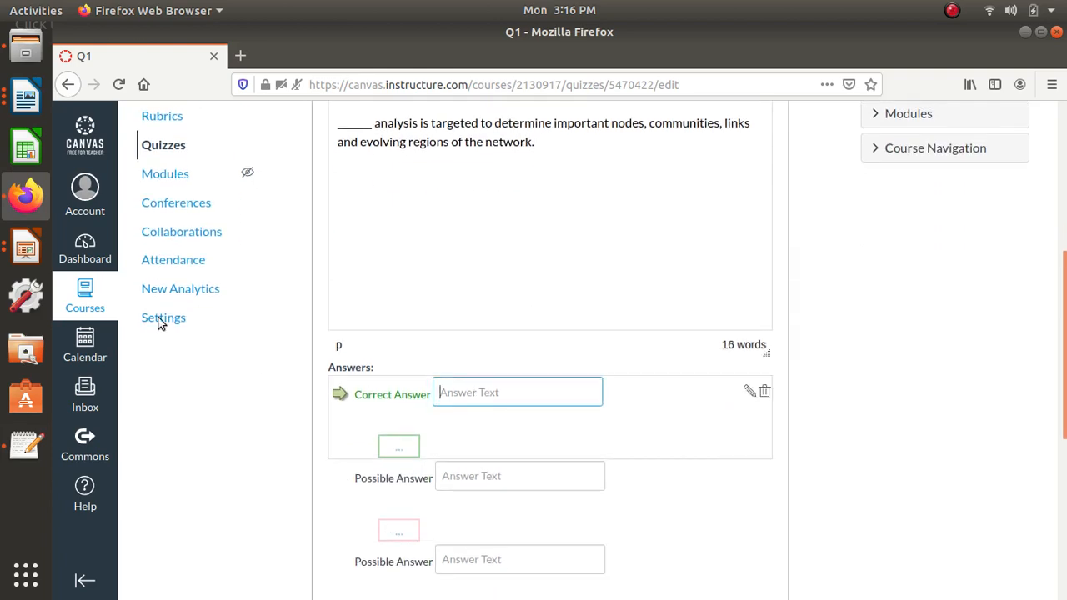
click(26, 446)
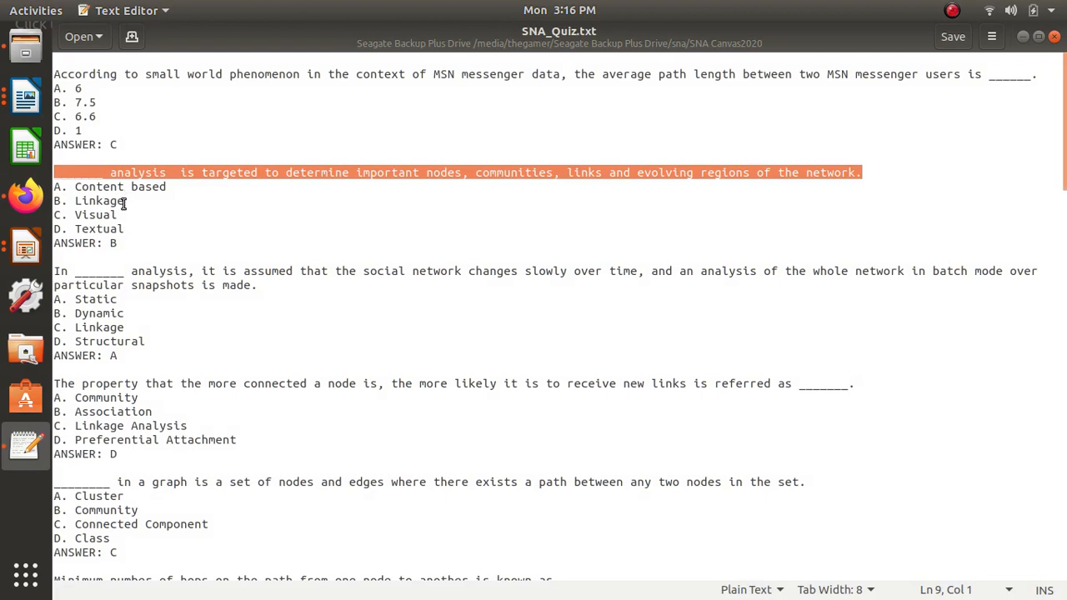
drag(125, 201, 77, 205)
key(ctrl+c)
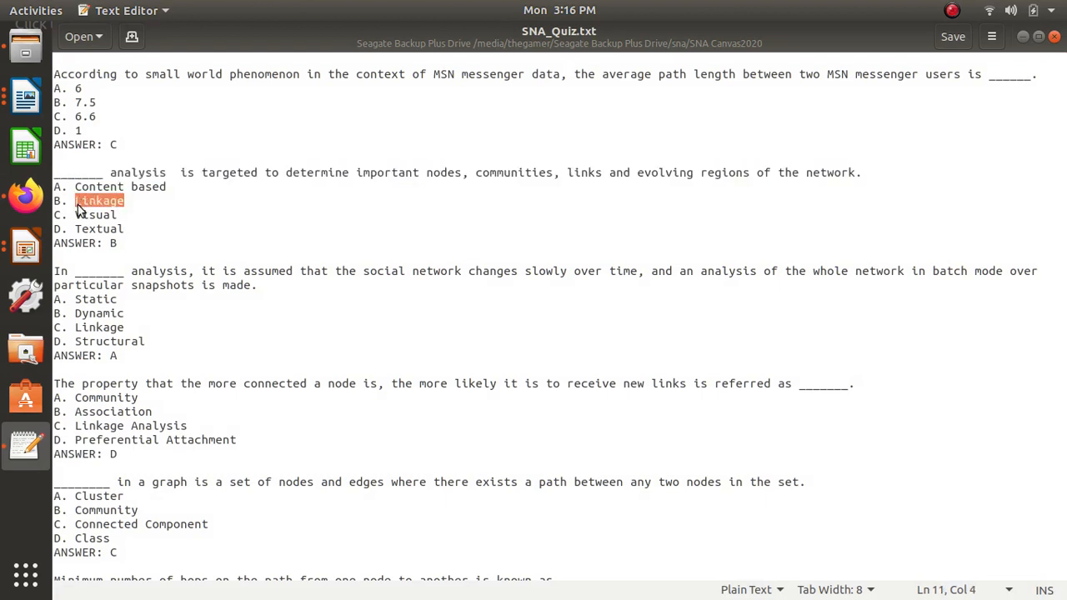
key(alt+Tab)
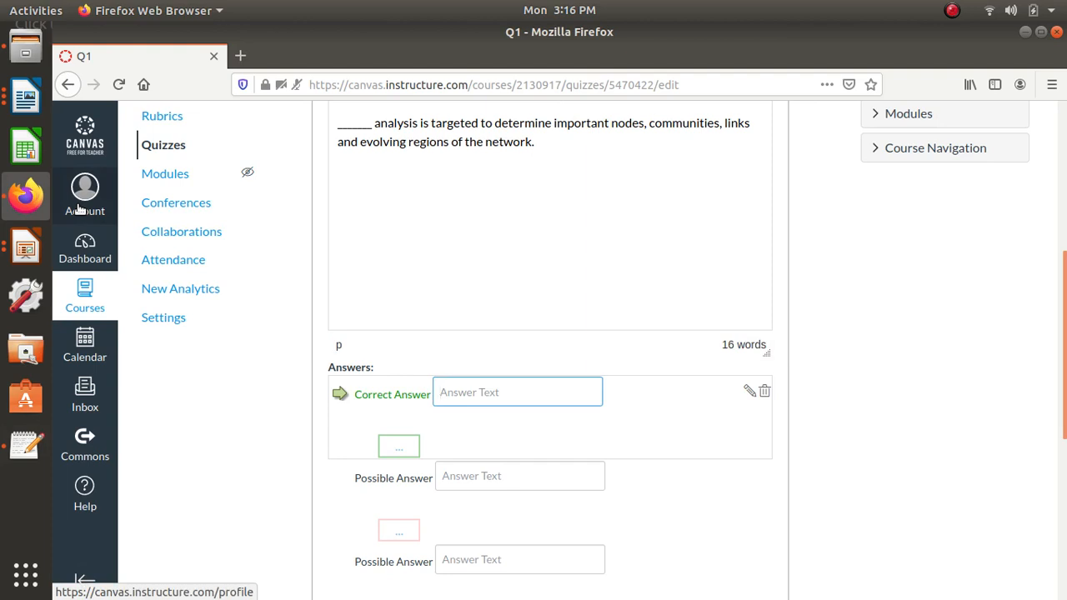
key(ctrl+v)
- Enter vvvv and jjjh as the first two possible wrong answers, and save the question and the quiz
scroll(575, 373, down, 2)
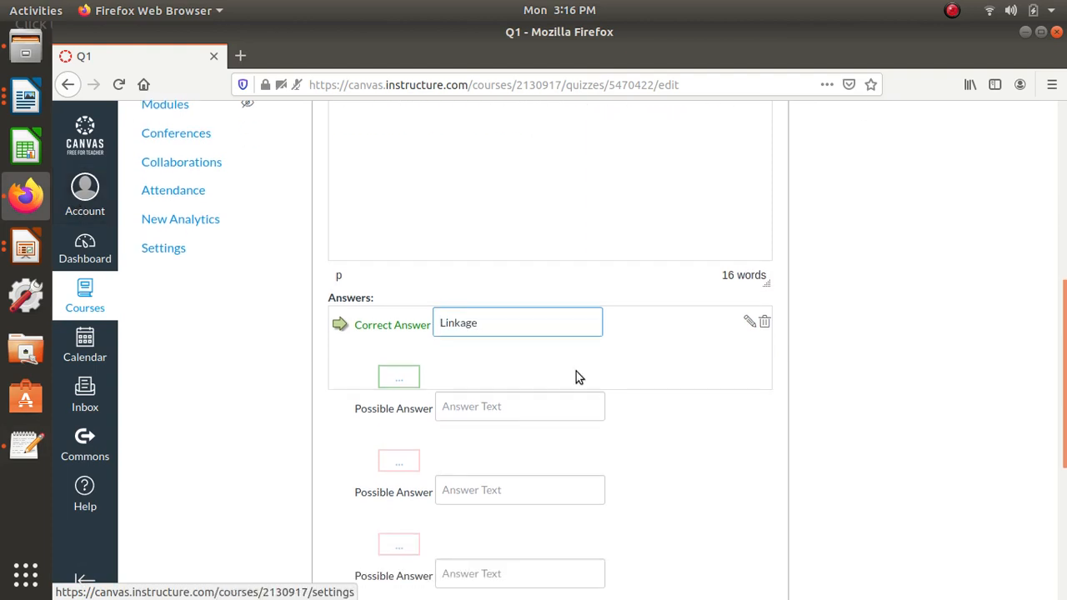
click(511, 396)
text(vvvv)
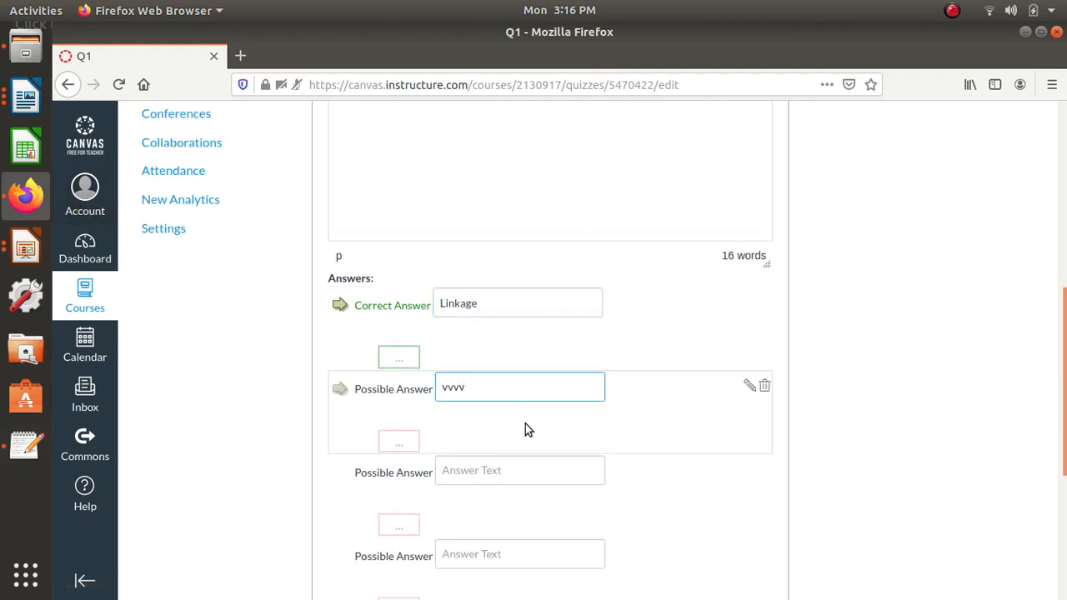
scroll(525, 427, down, 1)
click(519, 429)
text(jjjh)
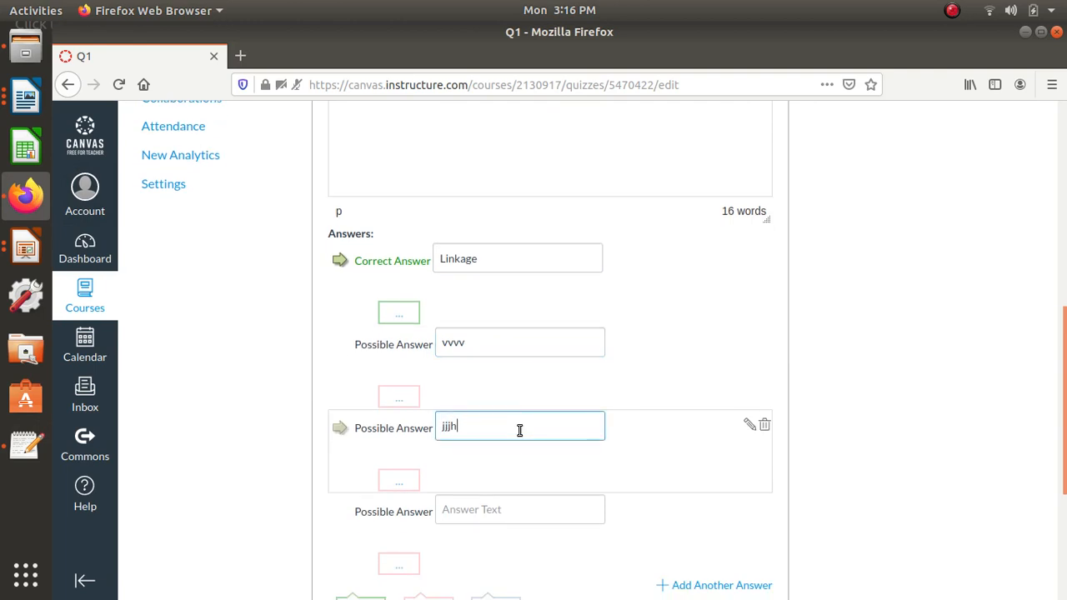
scroll(523, 453, down, 2)
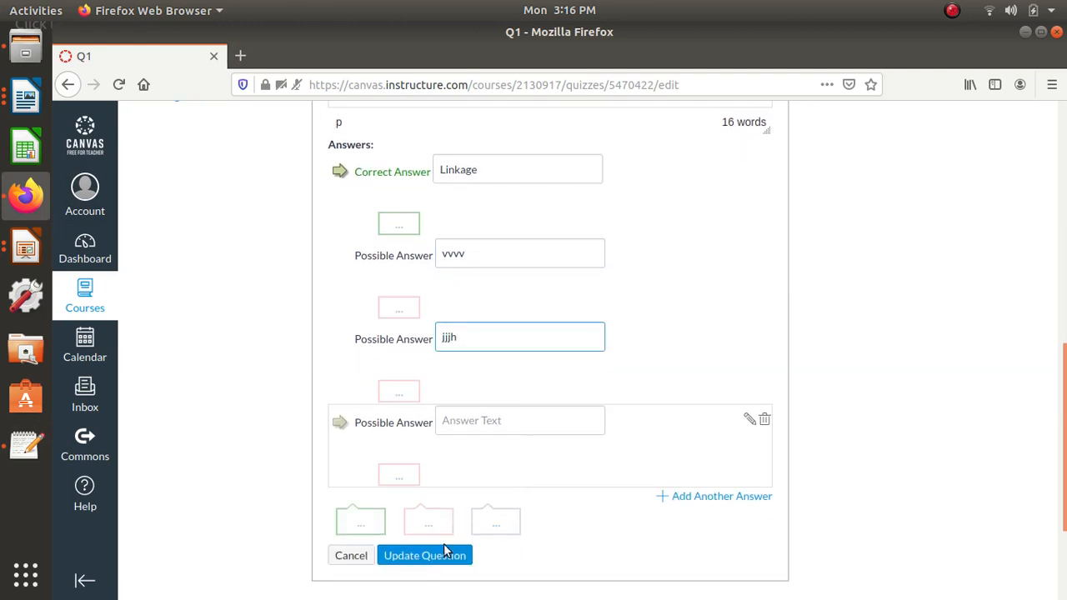
click(443, 555)
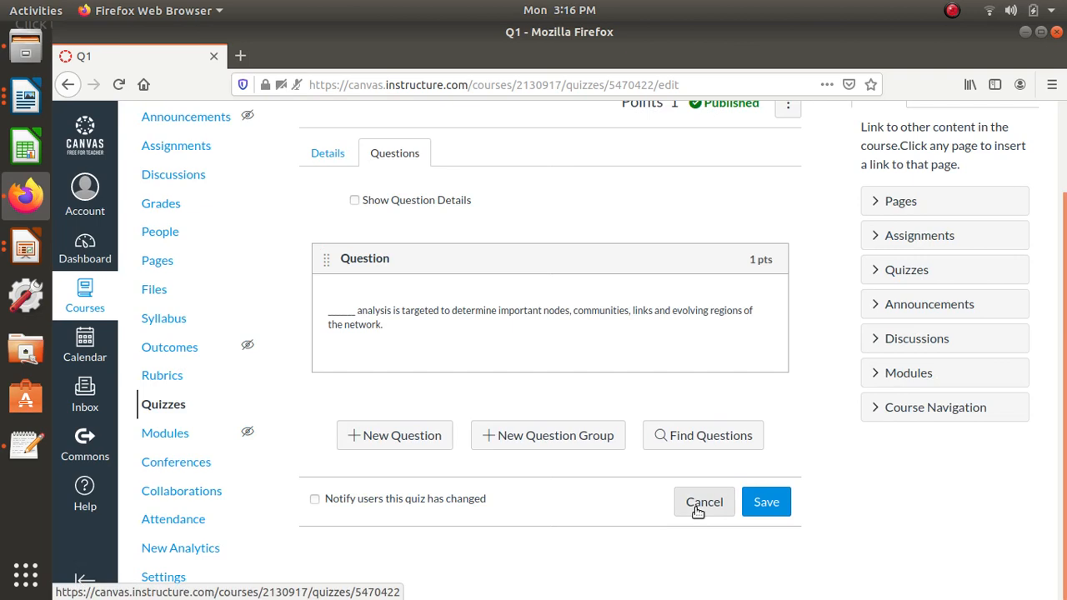
click(786, 505)
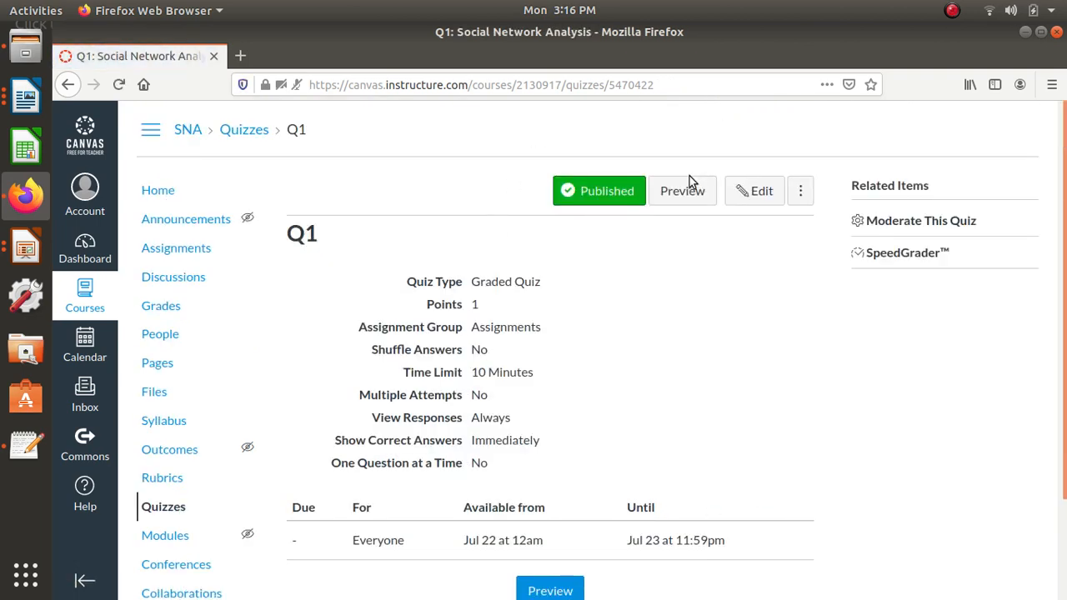
- Preview quiz Q1 to check its question, answer options and timer, and return to the course modules
click(682, 194)
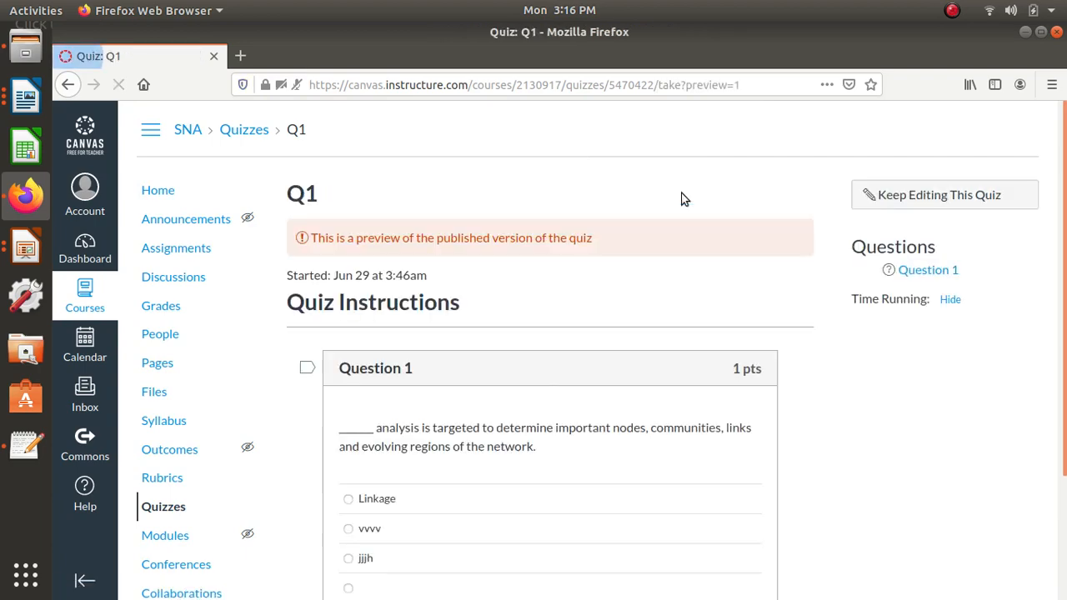
scroll(653, 500, down, 2)
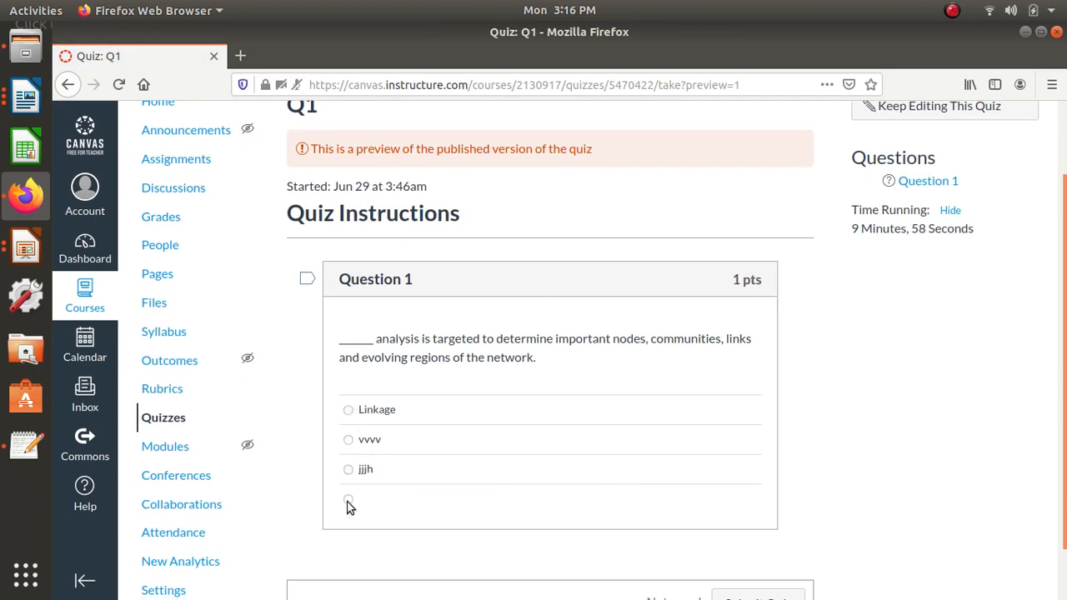
scroll(547, 448, down, 1)
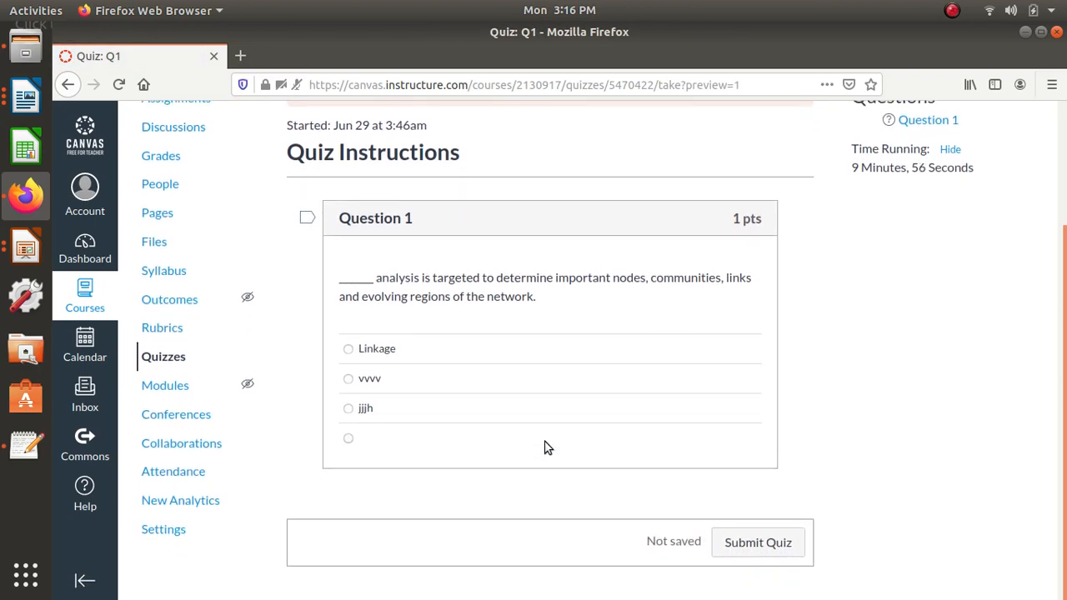
scroll(545, 445, up, 2)
scroll(617, 442, up, 1)
scroll(465, 536, down, 3)
scroll(235, 302, up, 2)
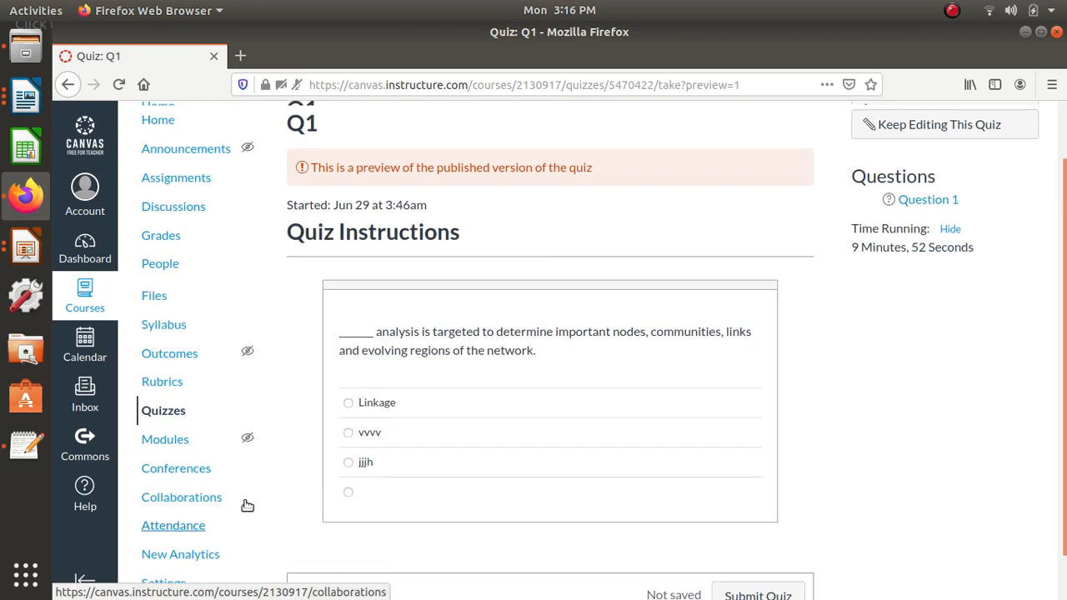
scroll(247, 506, down, 1)
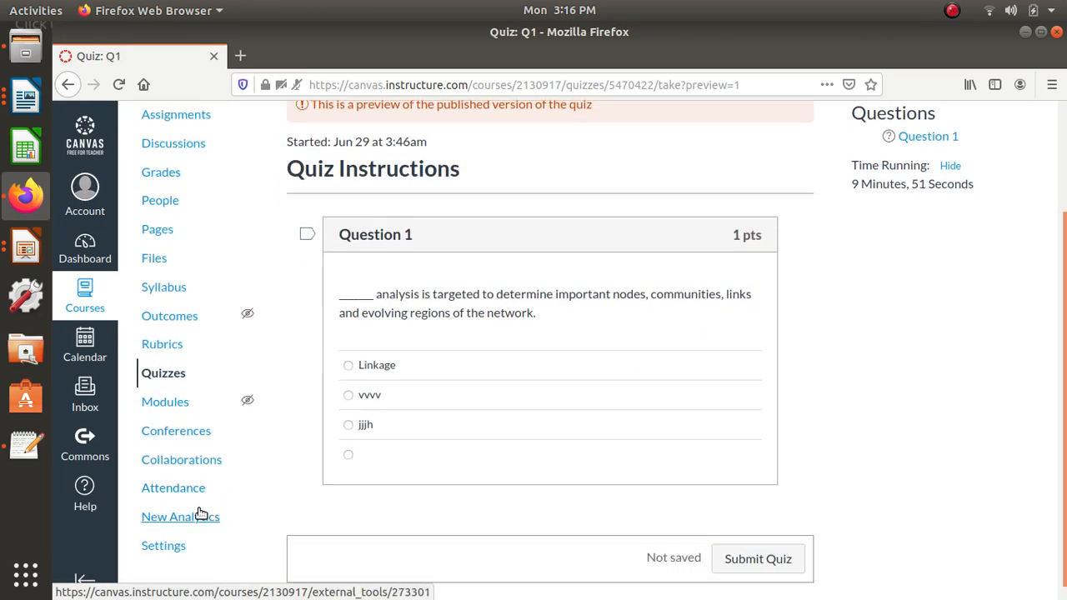
click(162, 411)
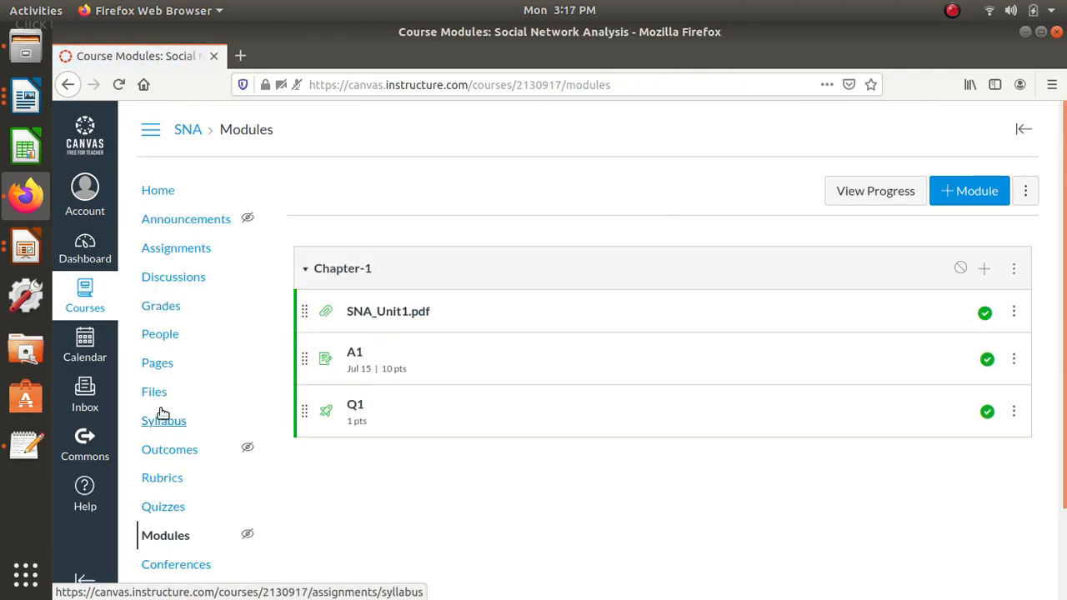
- Add a new module named Chapter-2 to the course
click(962, 191)
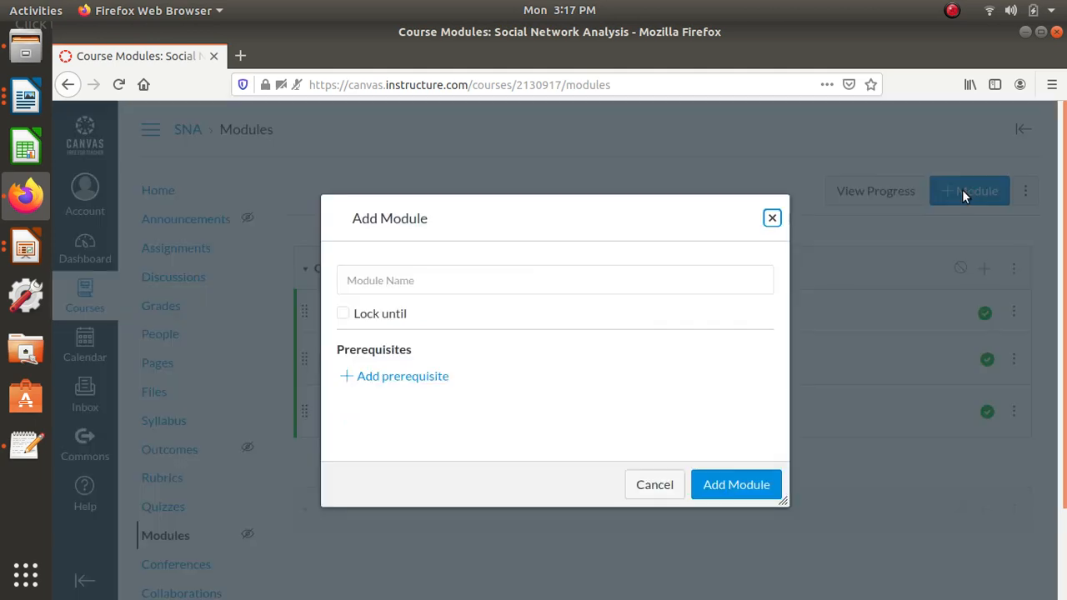
click(487, 276)
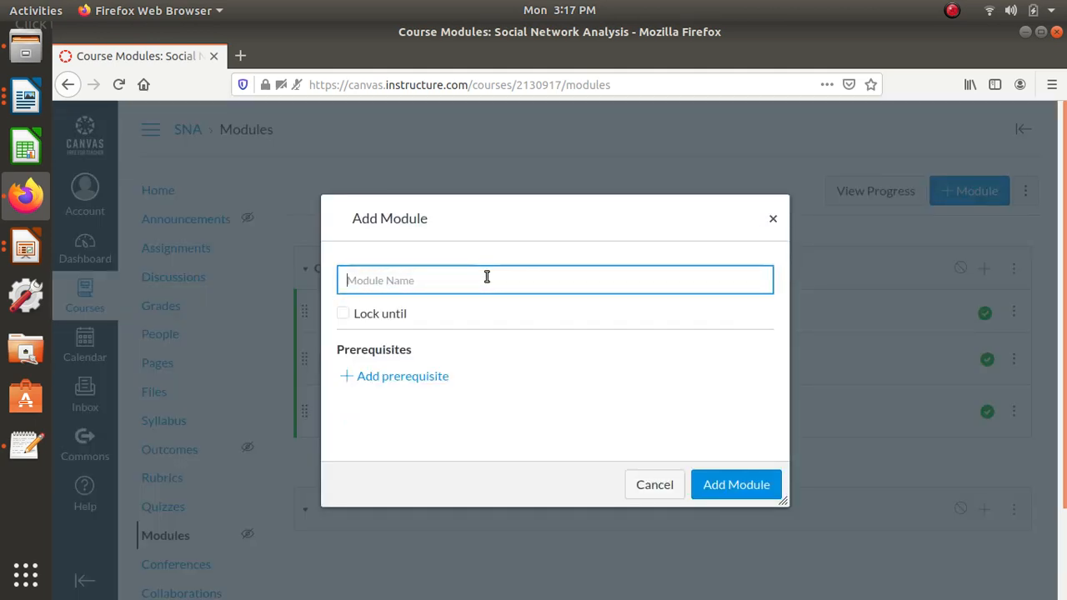
text(C)
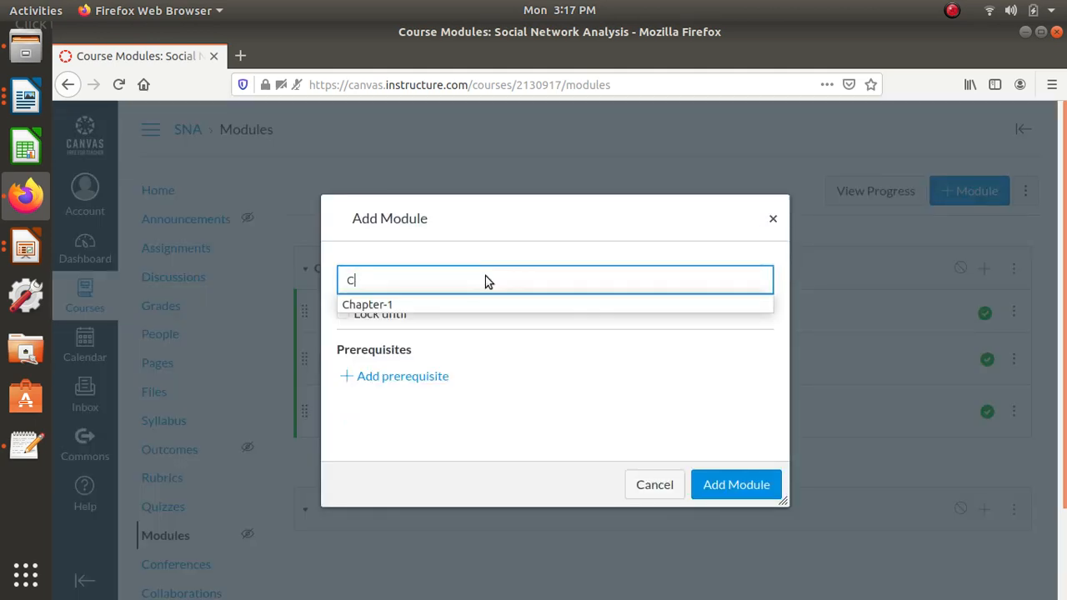
click(414, 305)
key(BackSpace)
text(2)
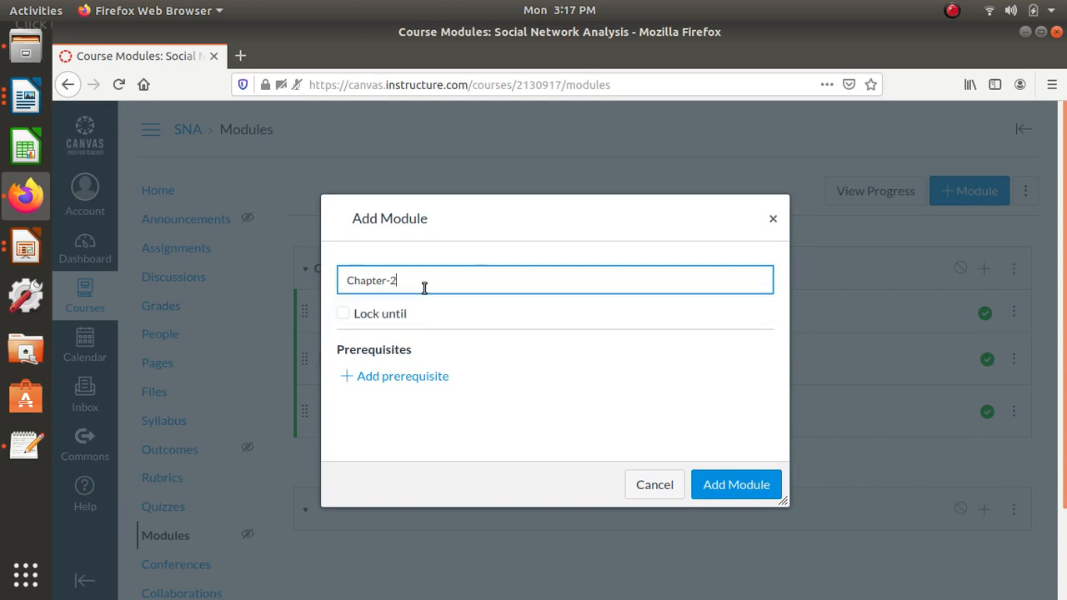
click(752, 487)
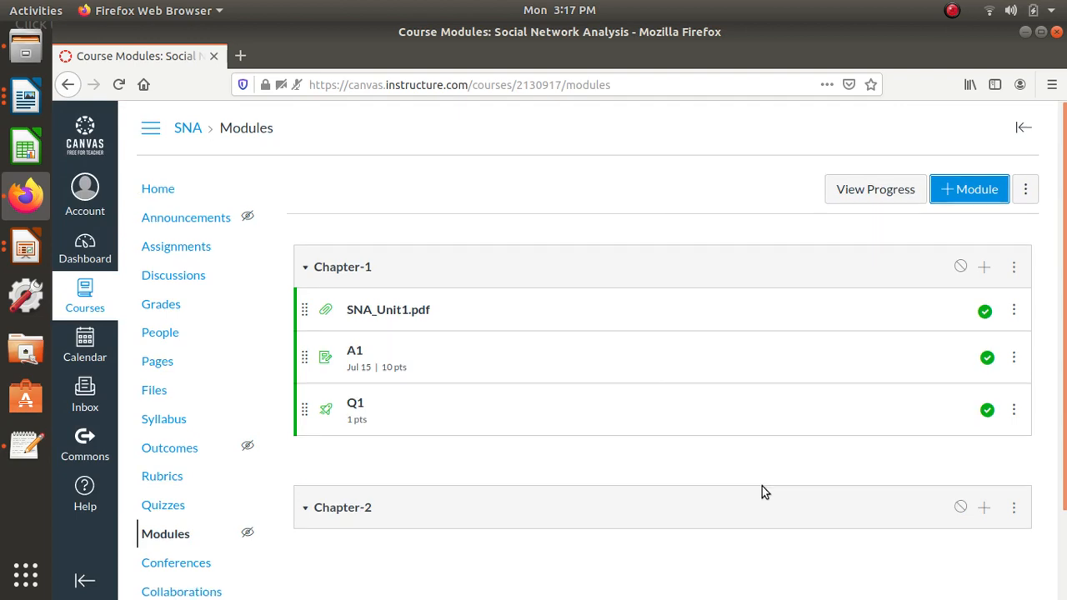
- Upload SNA_Unit2.pdf from the SNA Canvas2020 folder as a new file item in the Chapter-2 module
scroll(762, 492, down, 3)
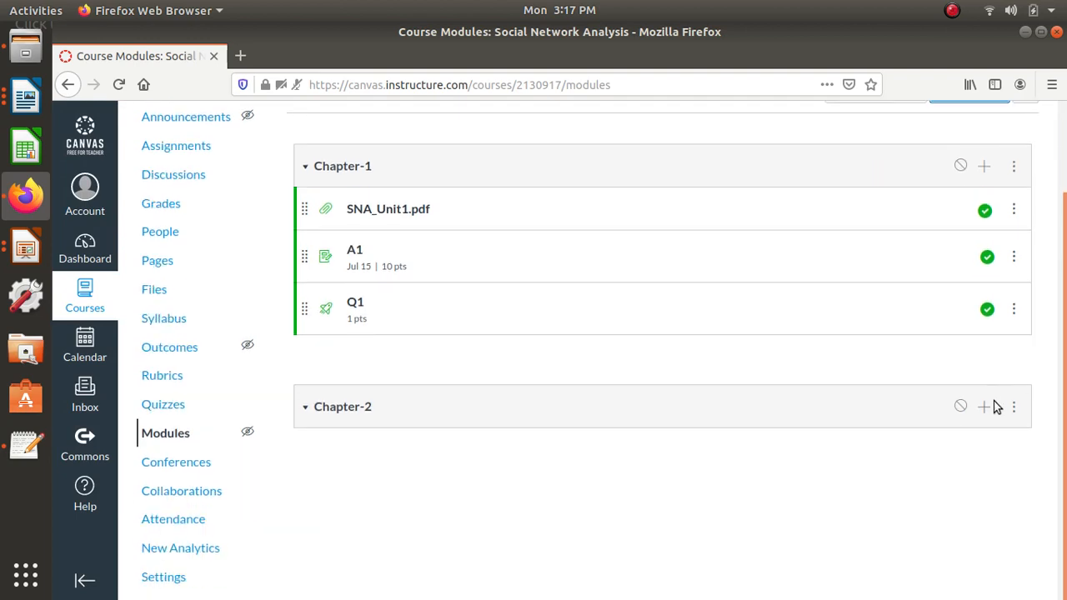
click(985, 406)
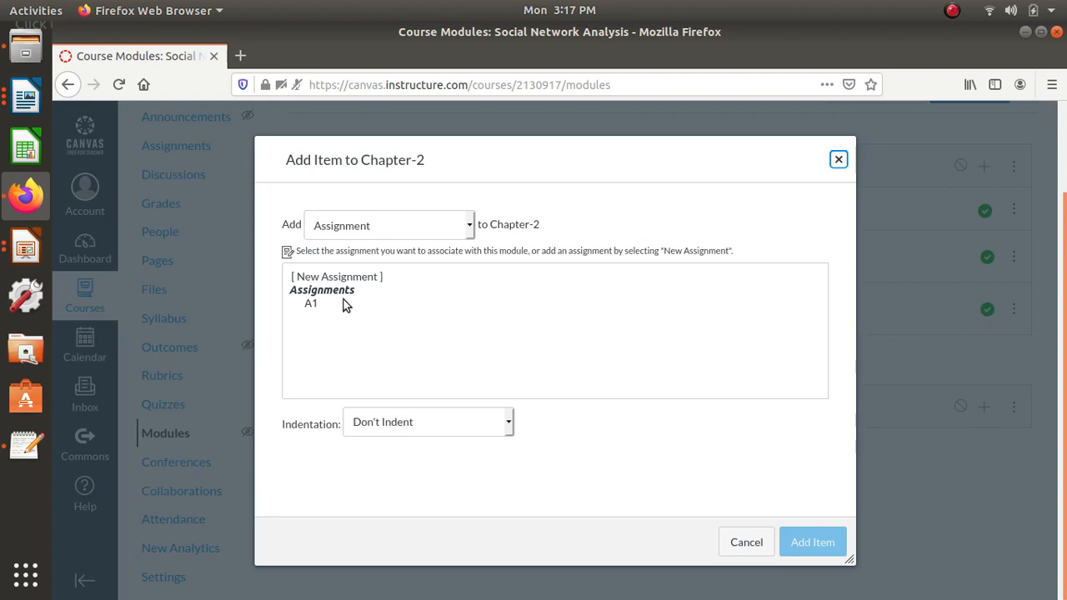
click(375, 231)
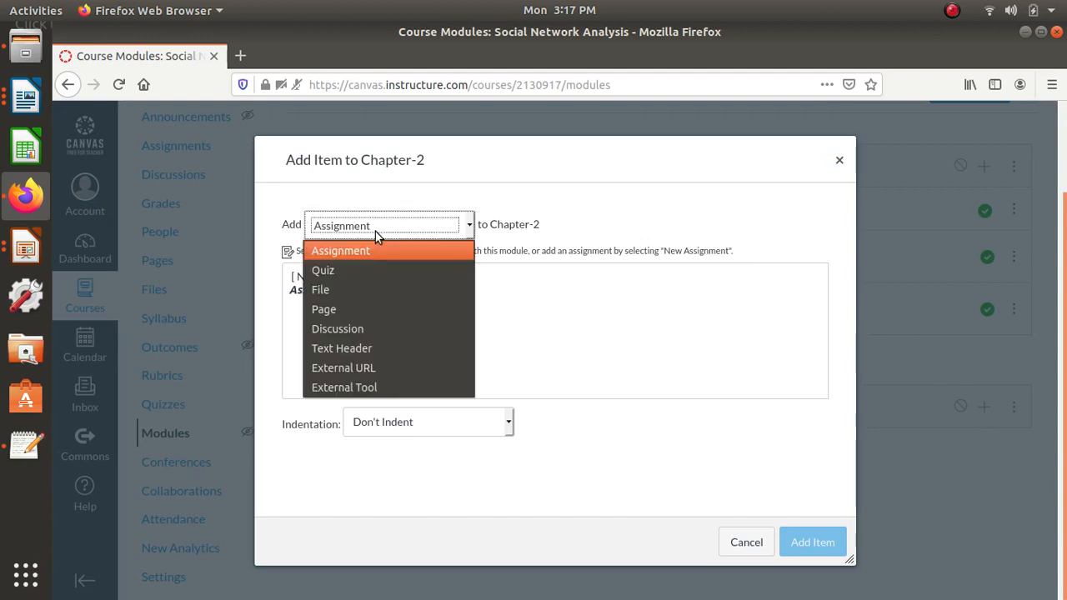
click(349, 291)
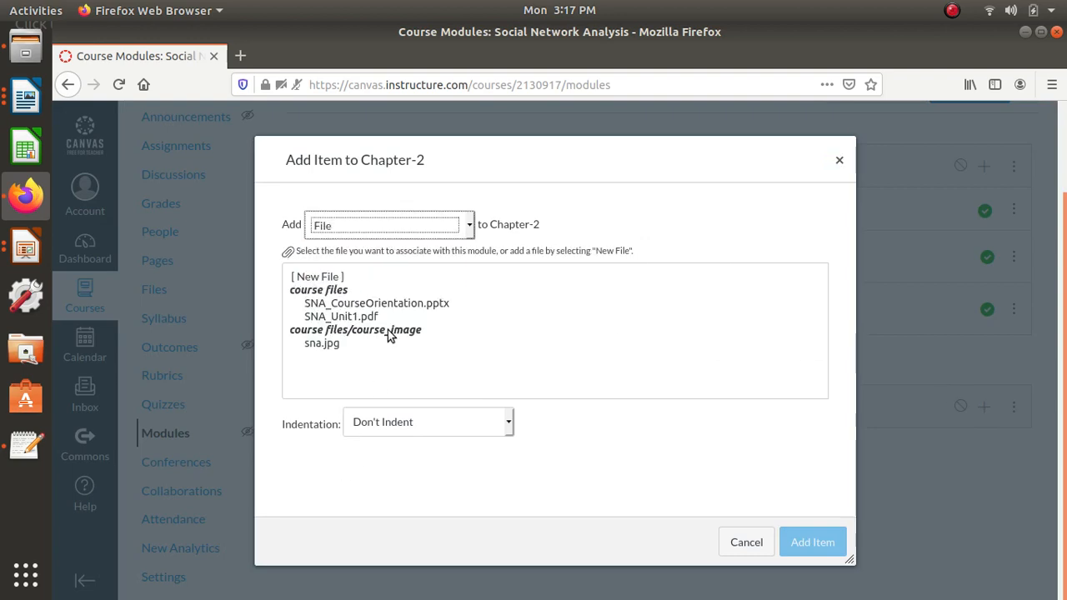
click(322, 280)
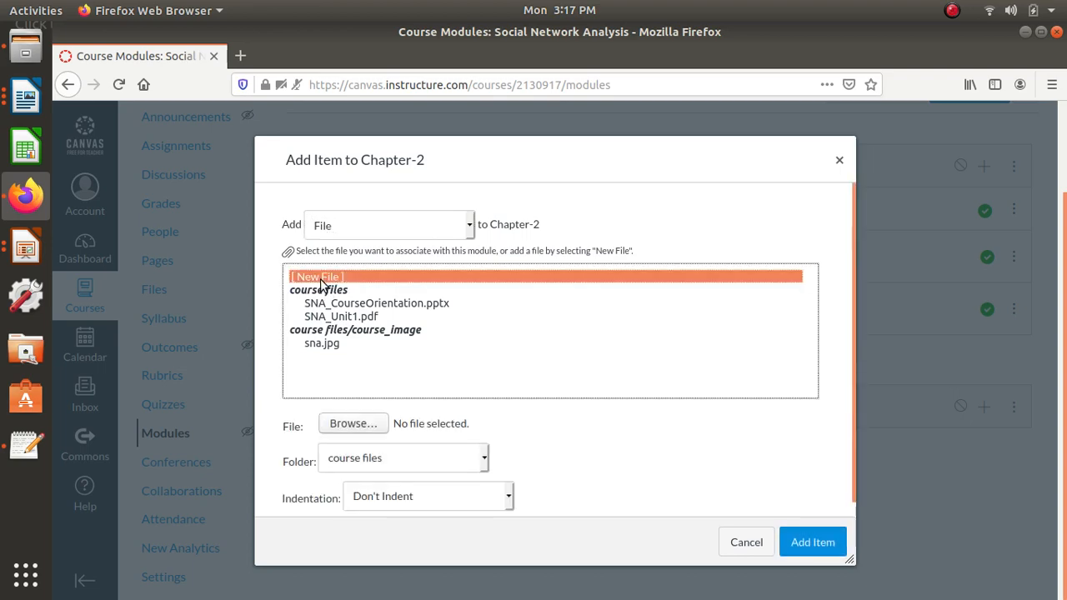
click(353, 424)
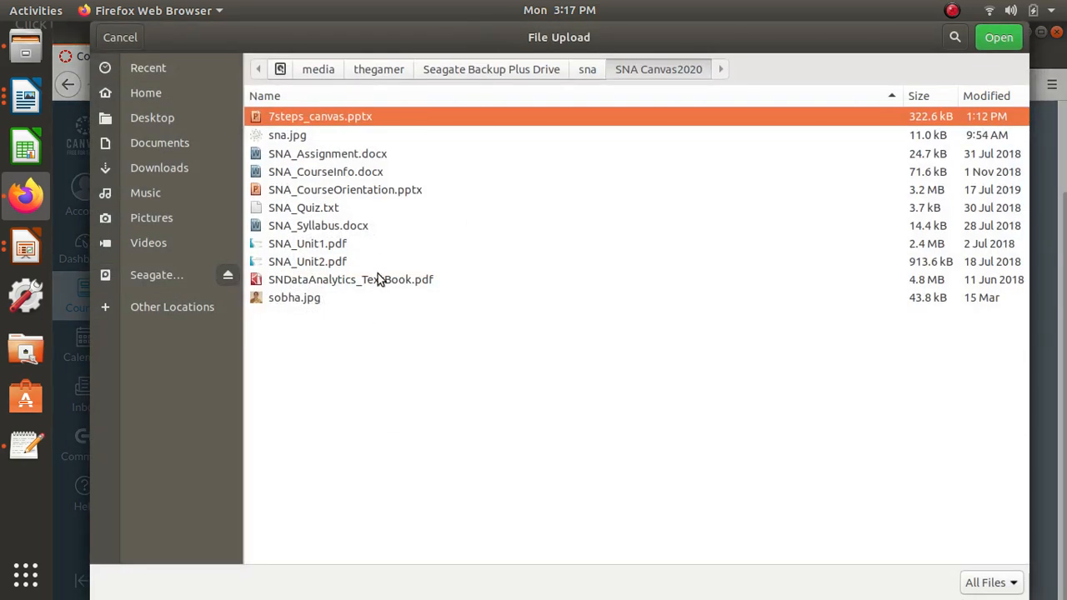
click(334, 265)
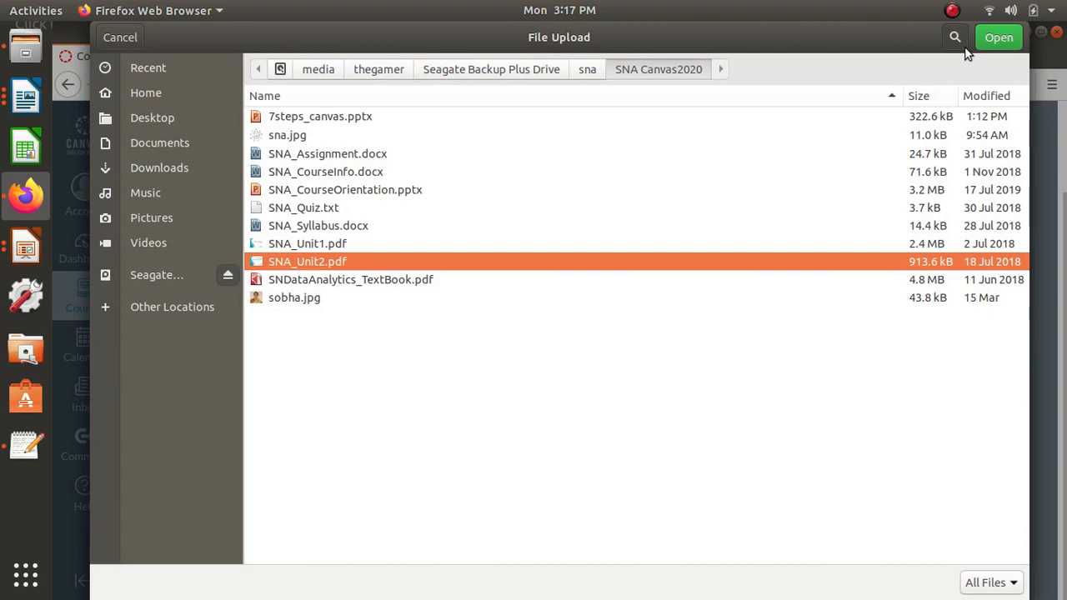
click(987, 39)
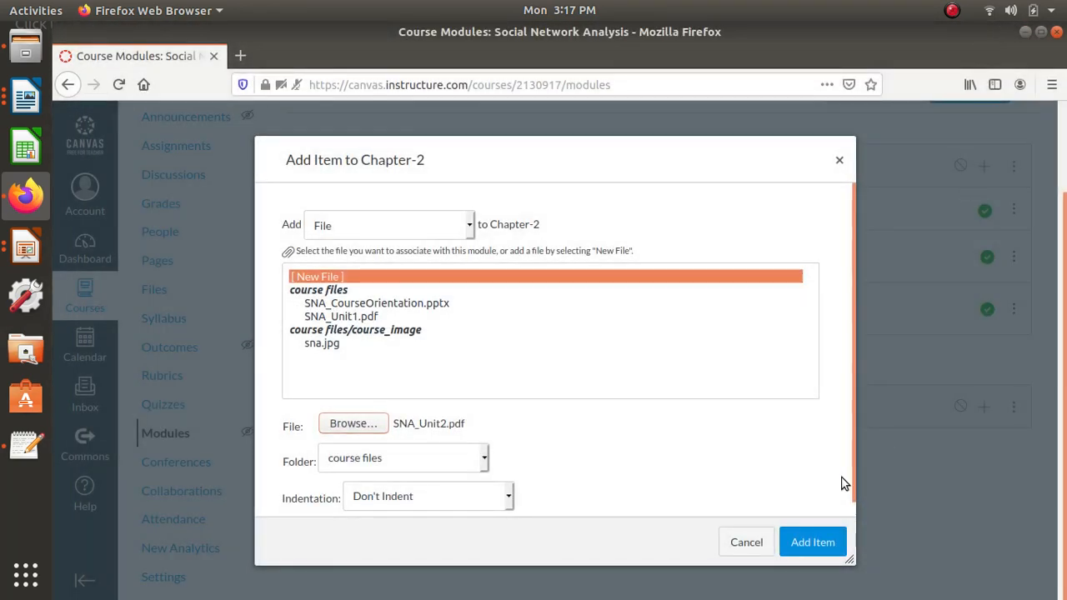
click(796, 544)
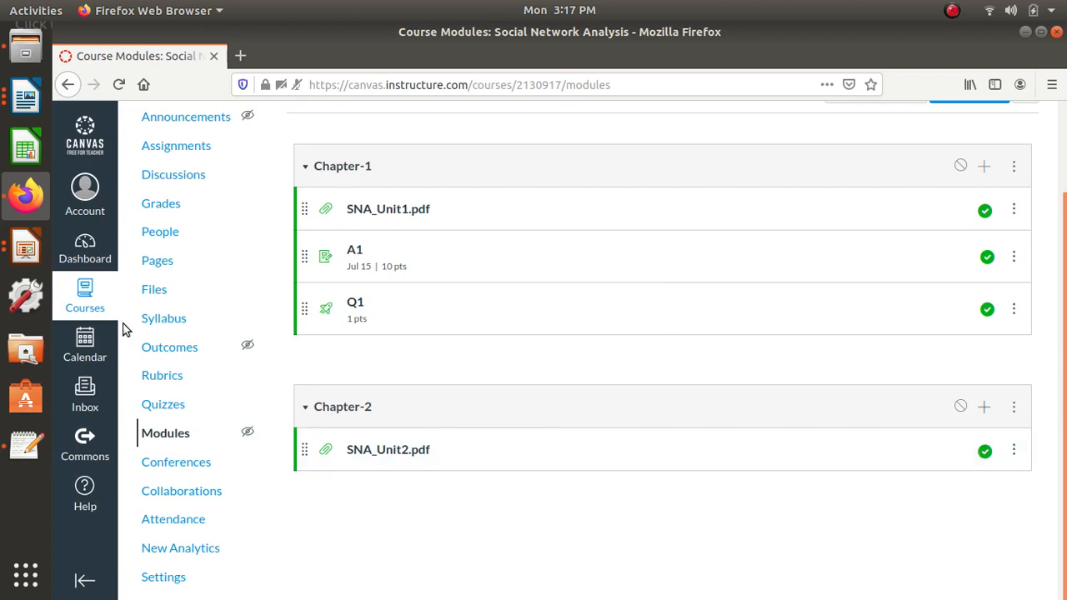
- Open the course syllabus for editing and copy Unit I through the Unit IV heading from SNA_Syllabus.docx in LibreOffice Writer
click(159, 321)
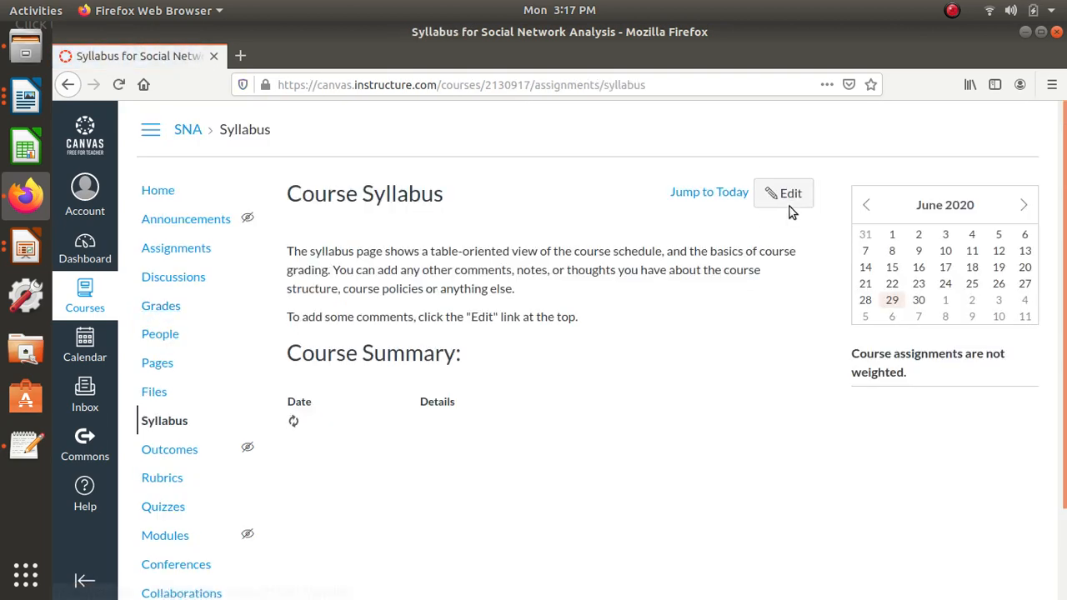
click(790, 209)
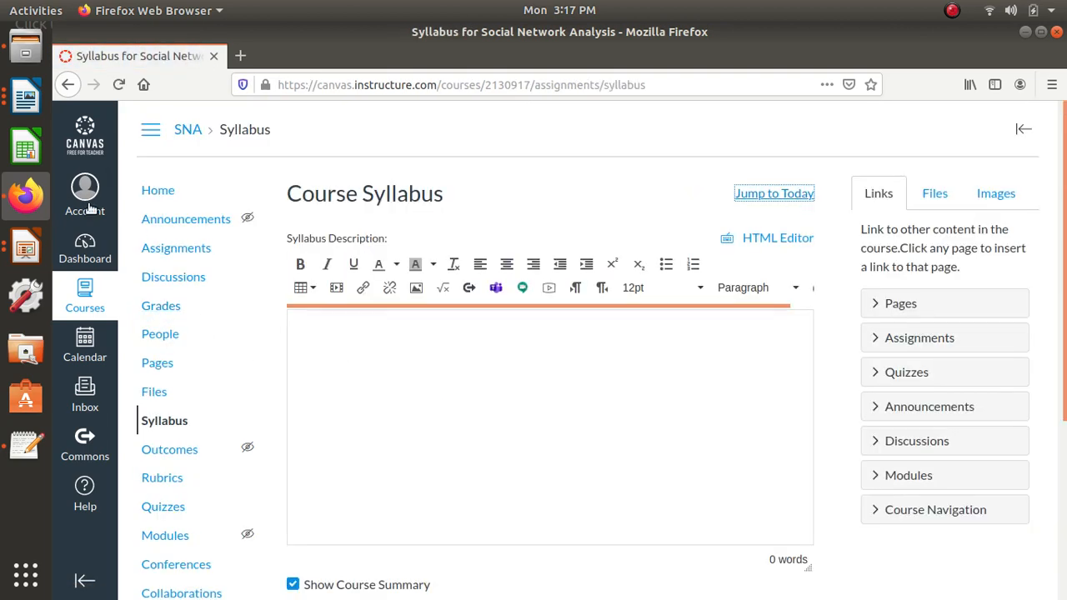
click(25, 98)
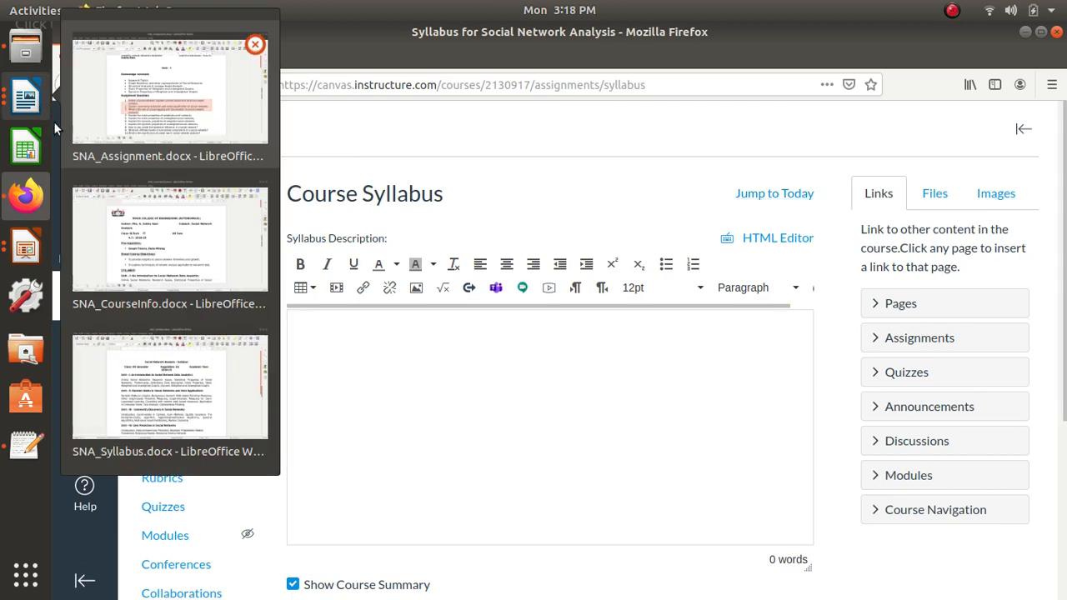
click(210, 385)
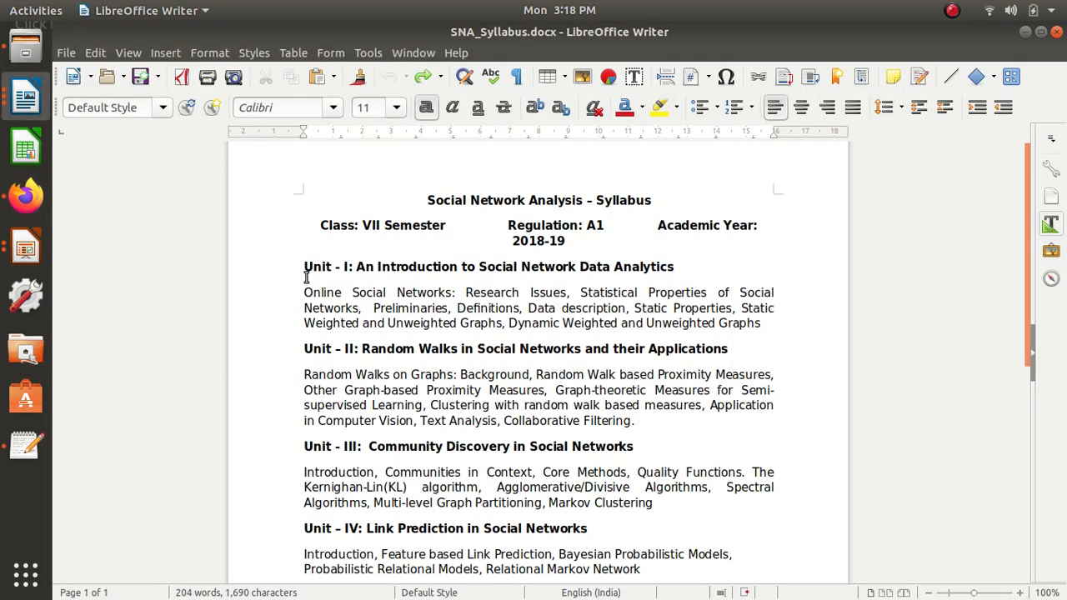
drag(306, 267, 675, 513)
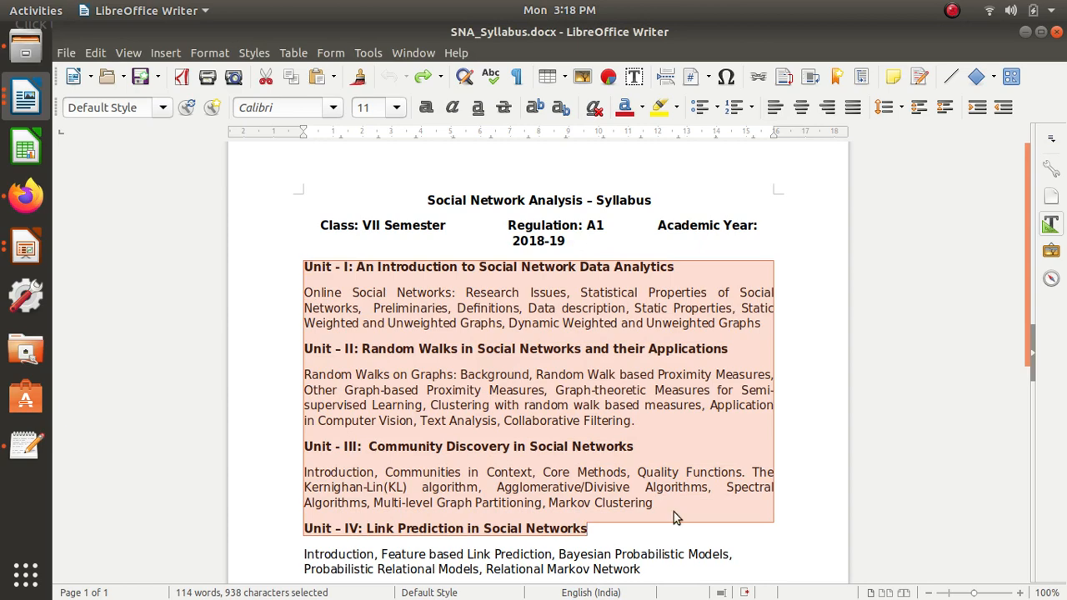
- Switch back to Firefox, paste the copied units into the syllabus description, update the syllabus and review the page with its course summary
key(alt+Tab)
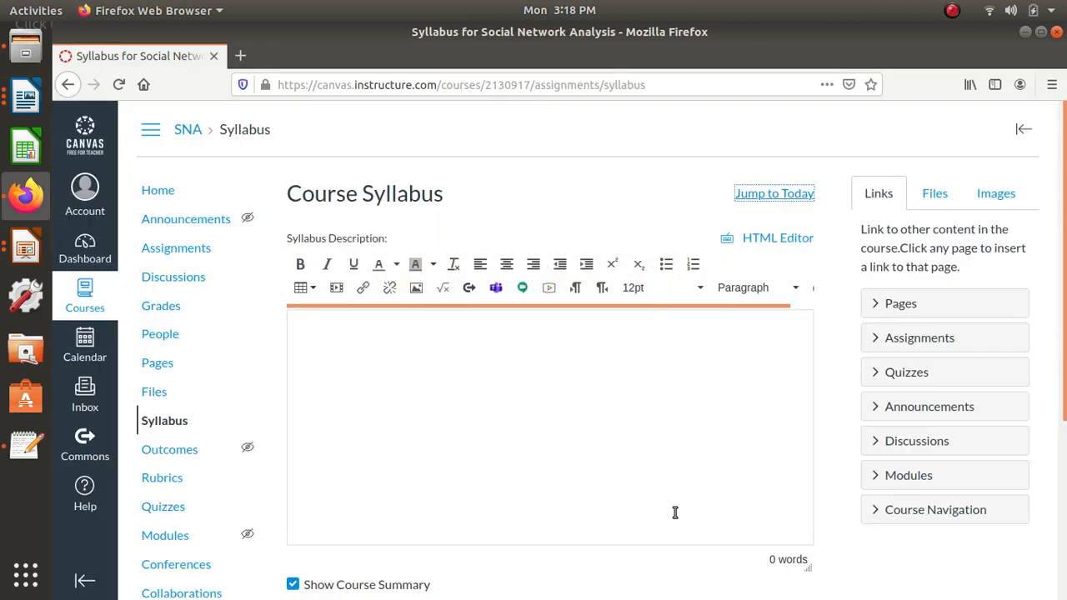
click(625, 390)
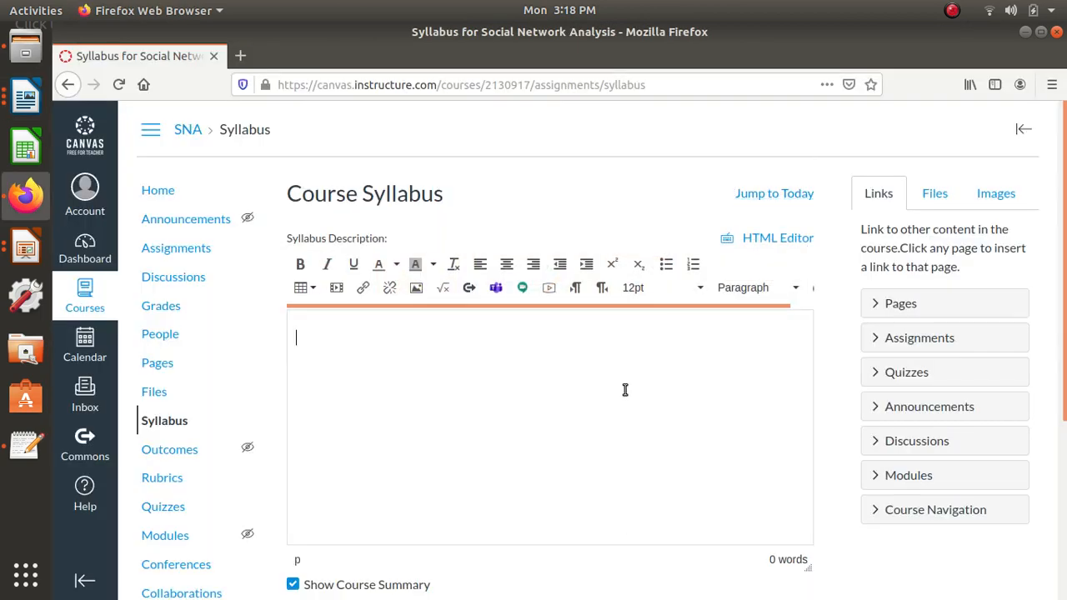
key(ctrl+v)
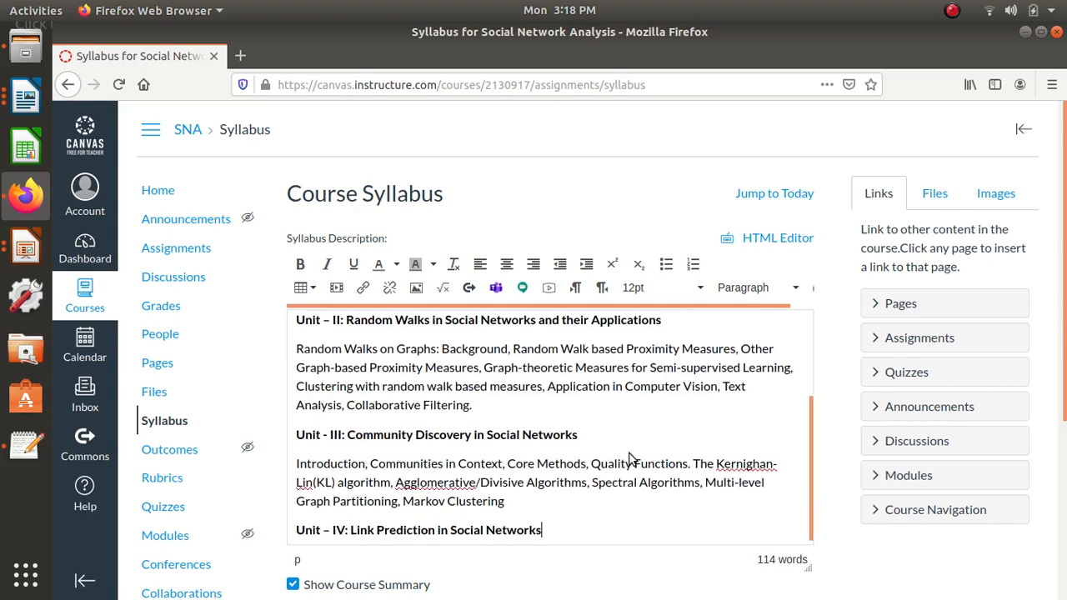
scroll(572, 524, down, 3)
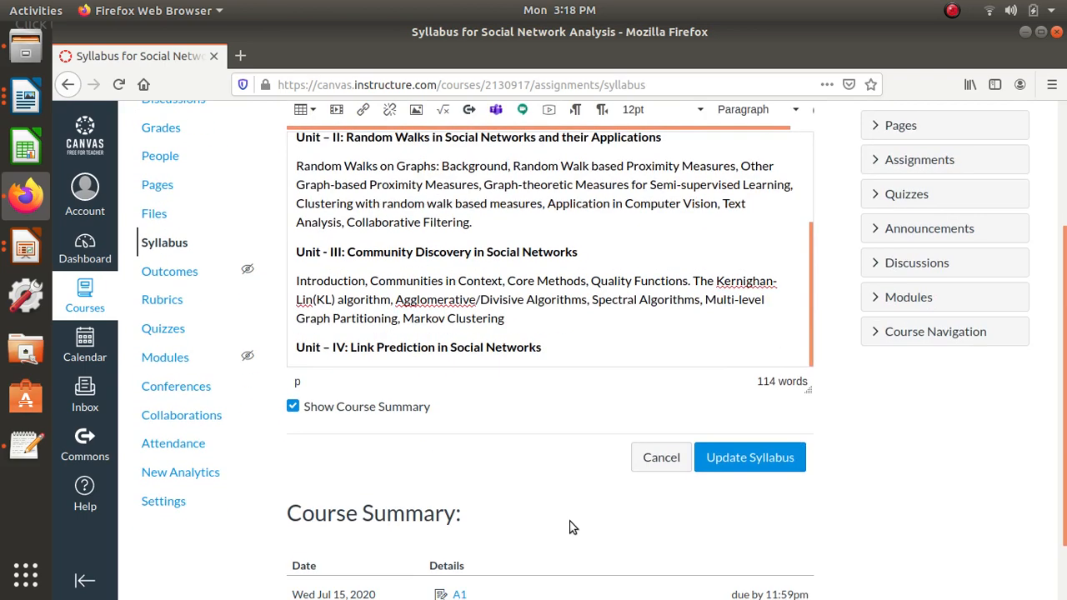
click(759, 460)
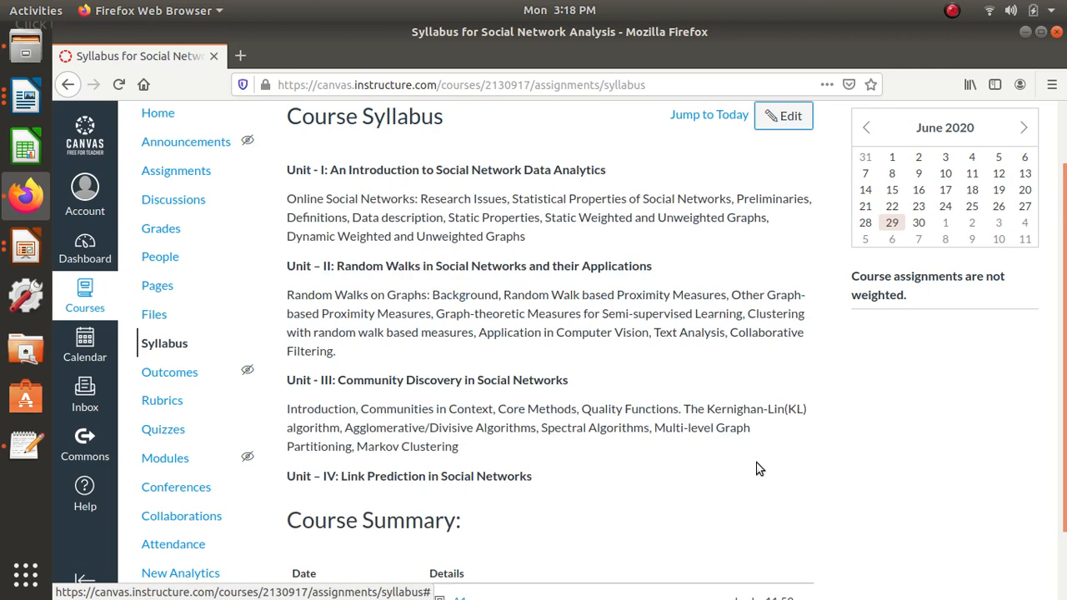
scroll(759, 469, down, 2)
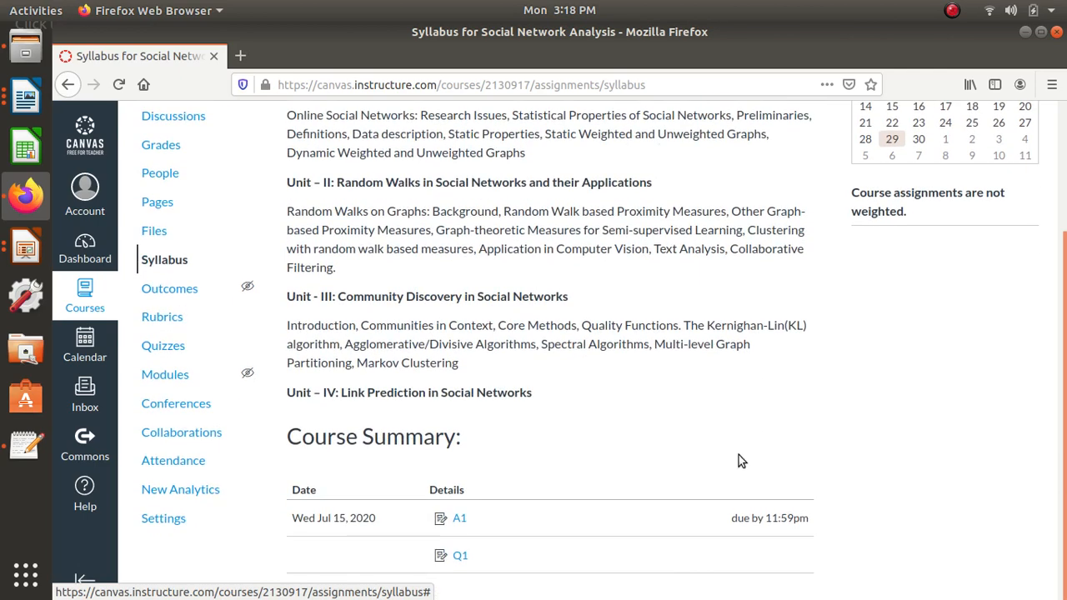
scroll(739, 456, up, 4)
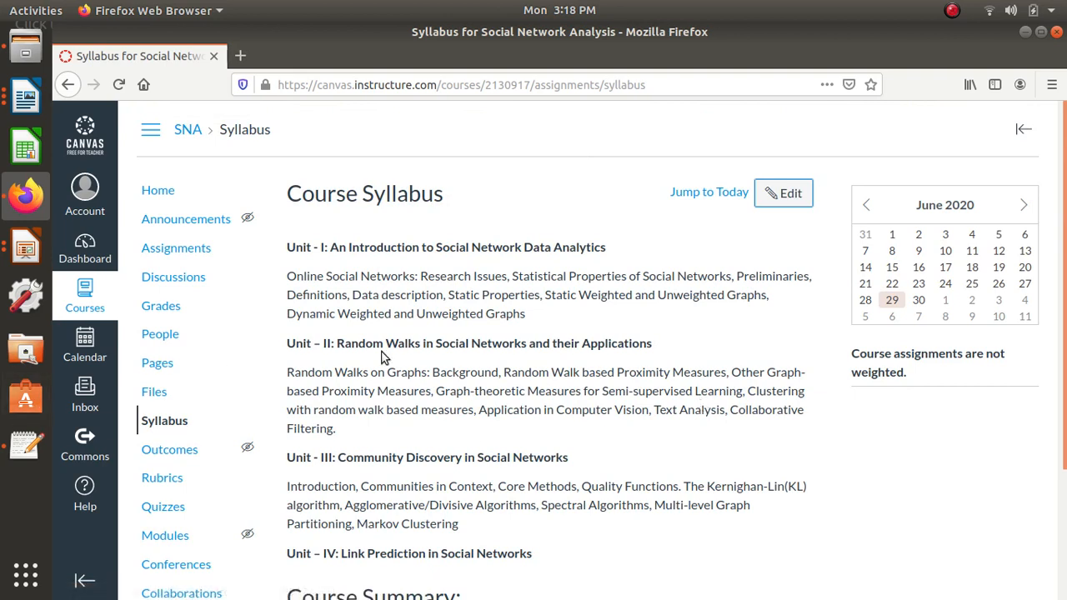
- Start adding people to the course by email address and enter two sample addresses separated by a comma
click(162, 337)
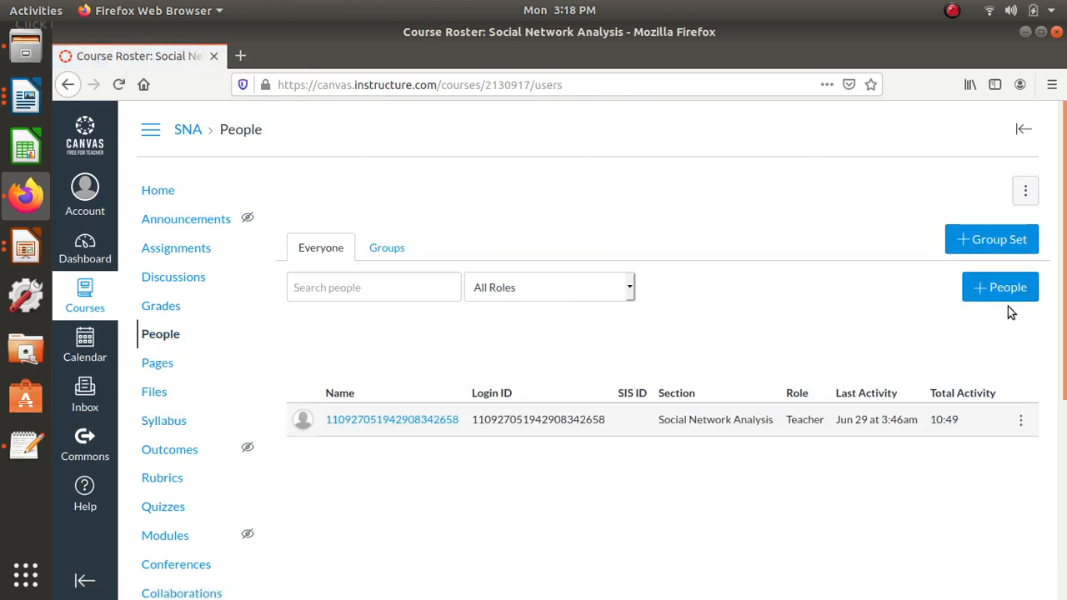
click(1009, 299)
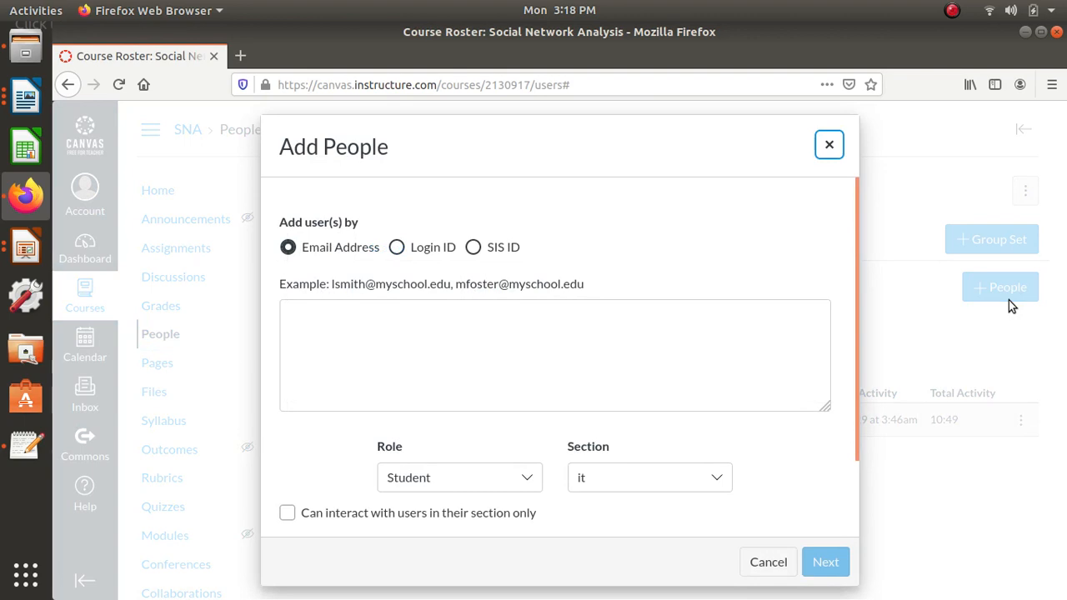
click(552, 367)
text(xy)
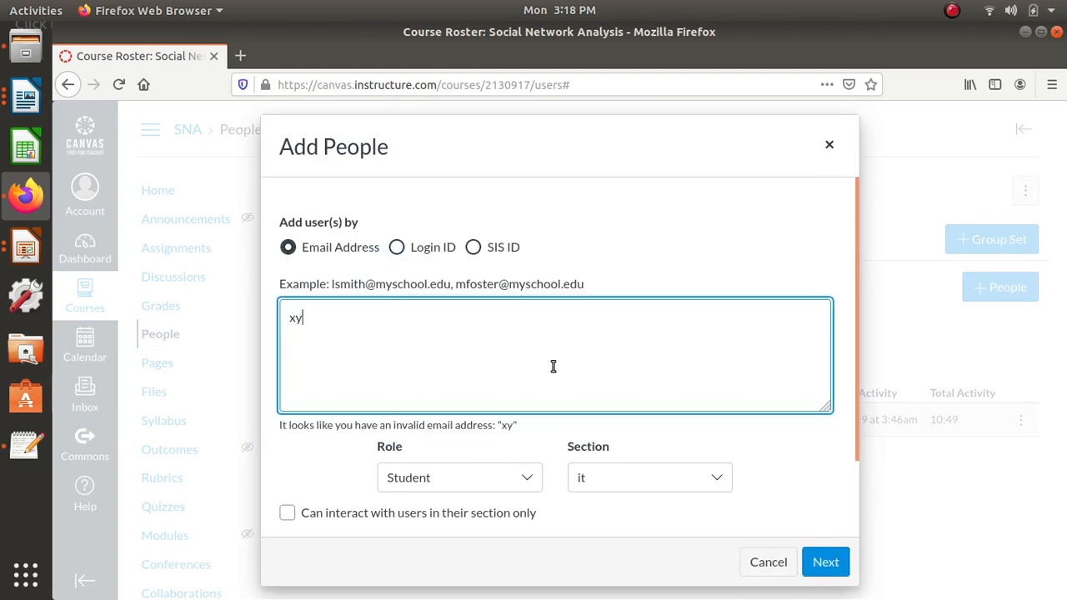
text(z@gmail.com,)
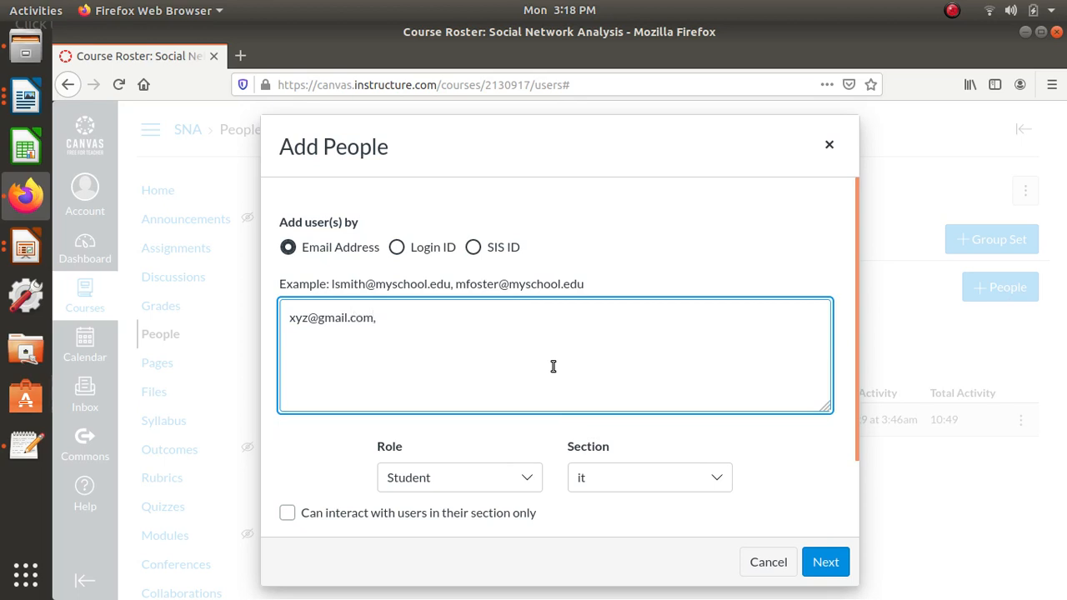
text(pu)
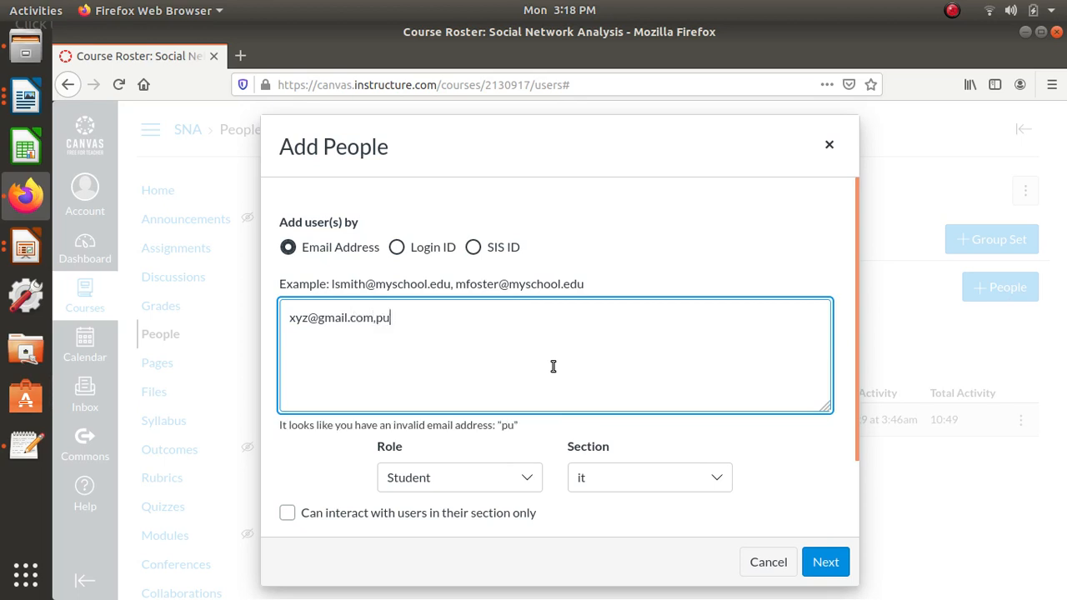
text(y.ga)
text(mai)
text(m,)
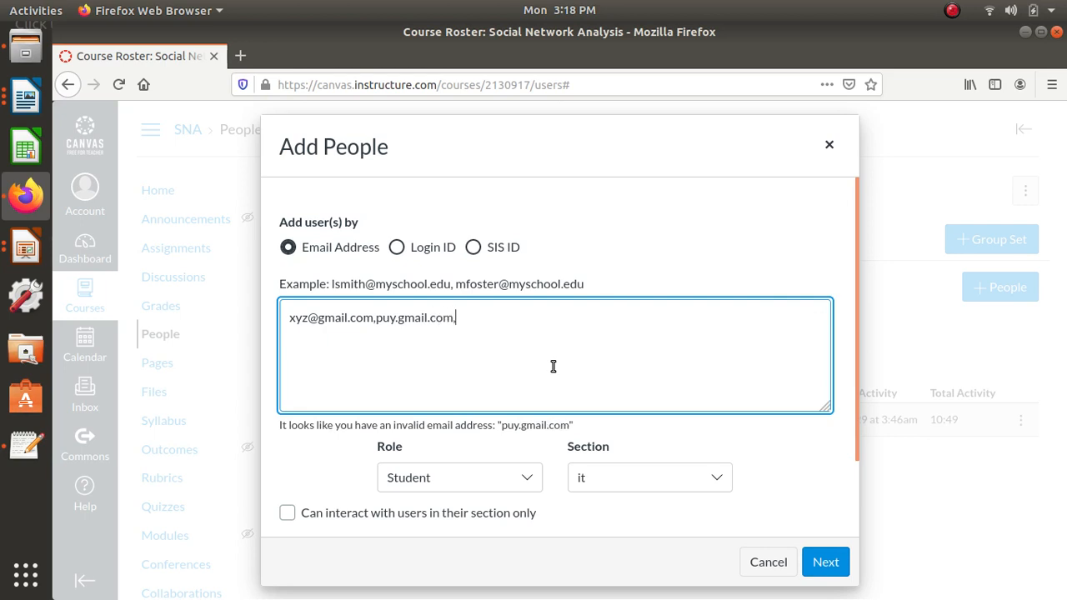
- Keep the Student role and the it section for the entered addresses and submit them for matching
scroll(677, 448, down, 1)
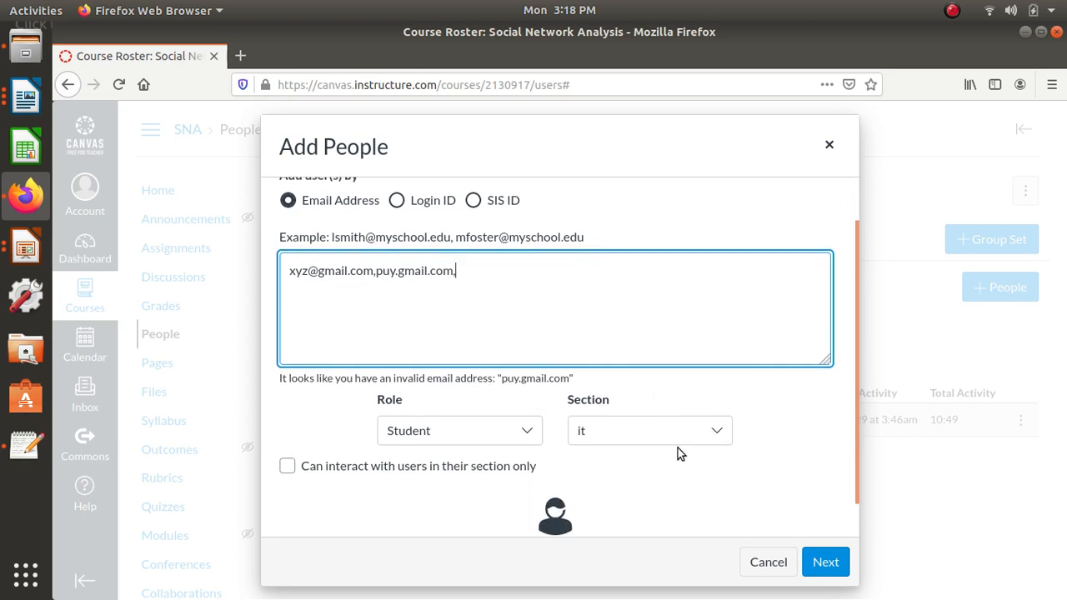
click(679, 448)
click(684, 430)
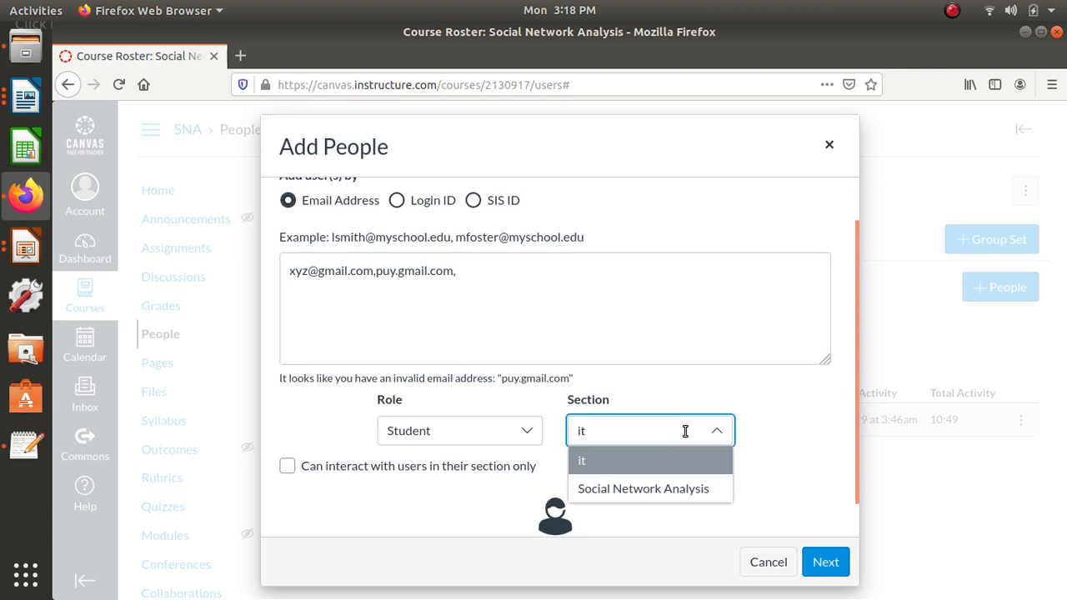
click(623, 461)
click(520, 428)
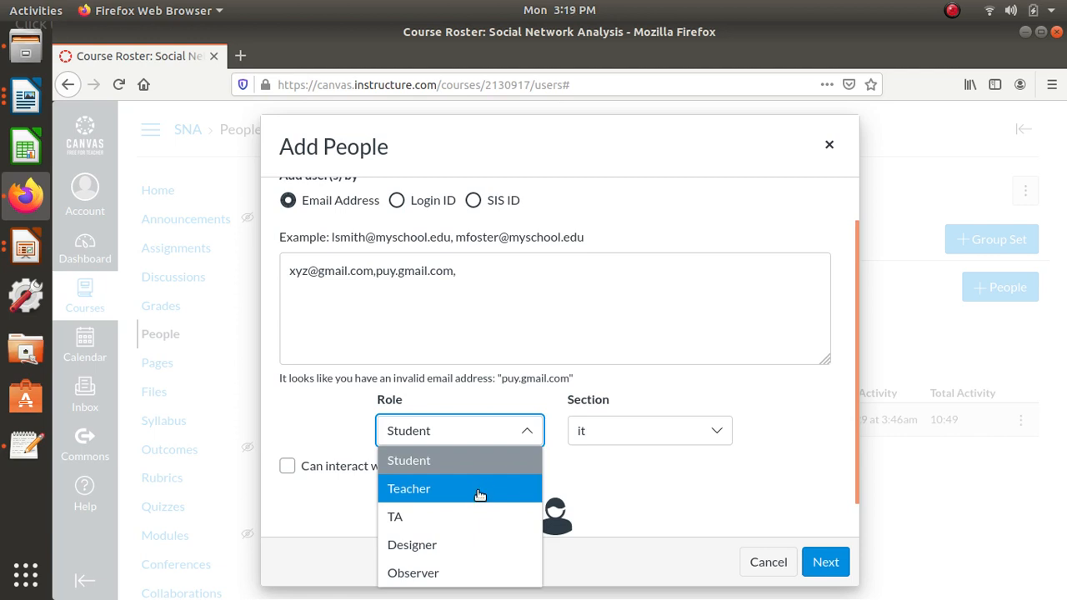
click(611, 434)
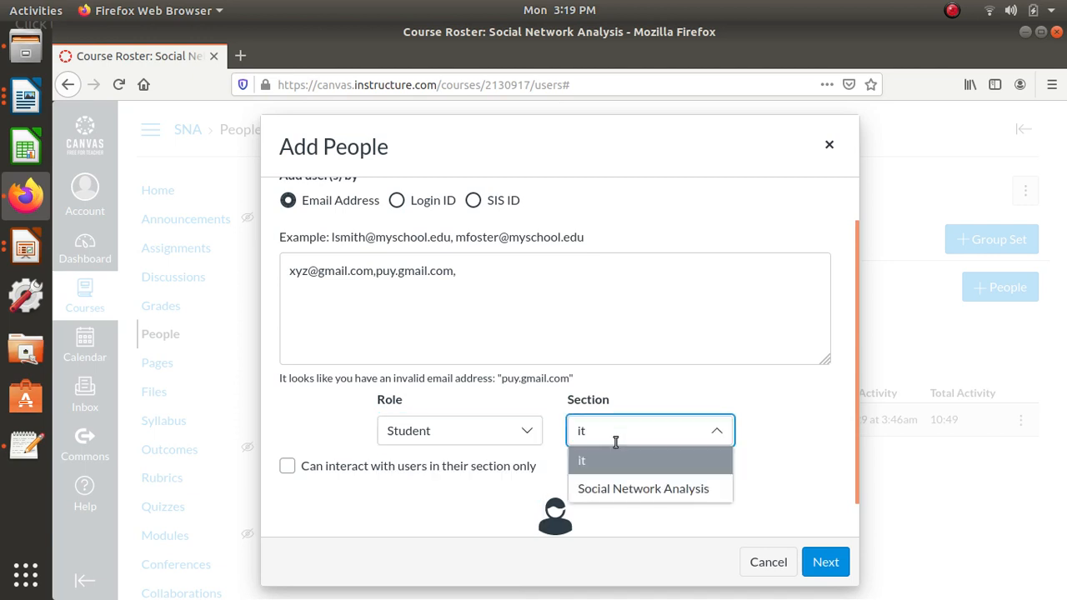
click(826, 563)
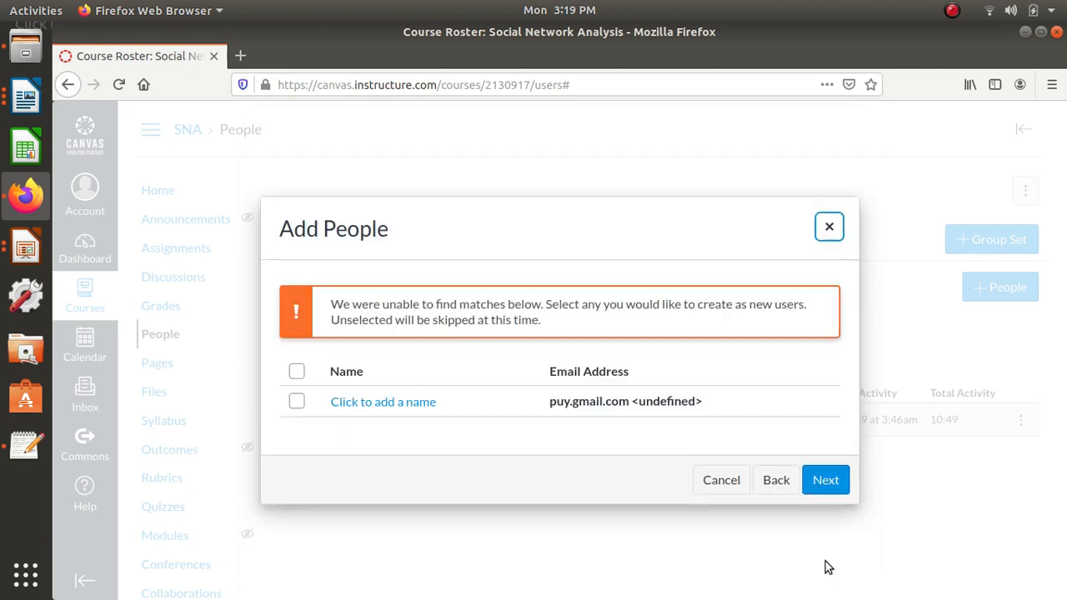
- Try to create a new user for the unmatched address by giving it a name, and cancel adding people
click(354, 403)
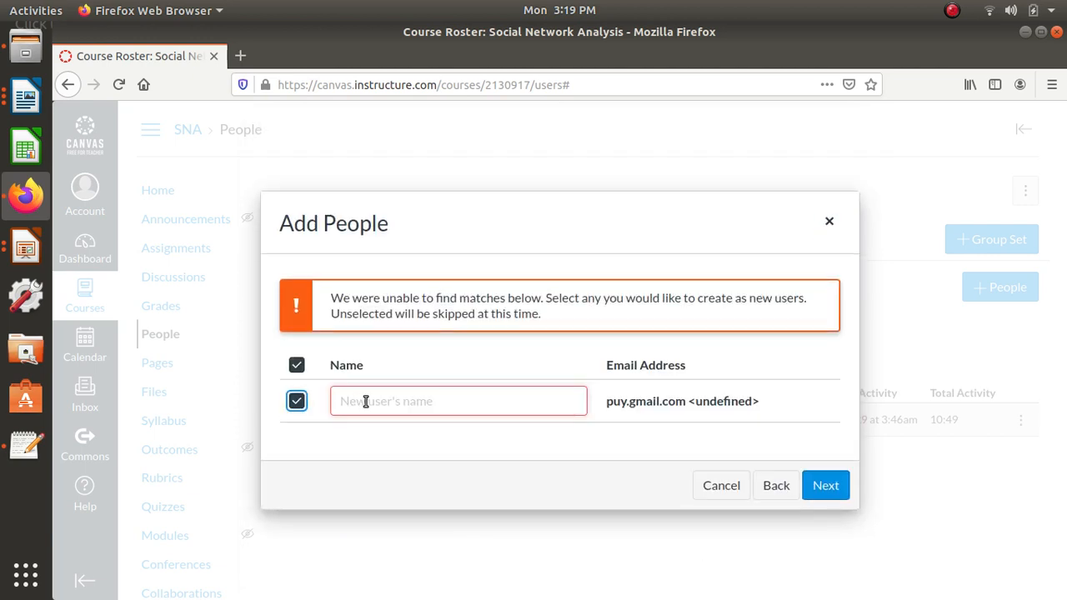
text(pu)
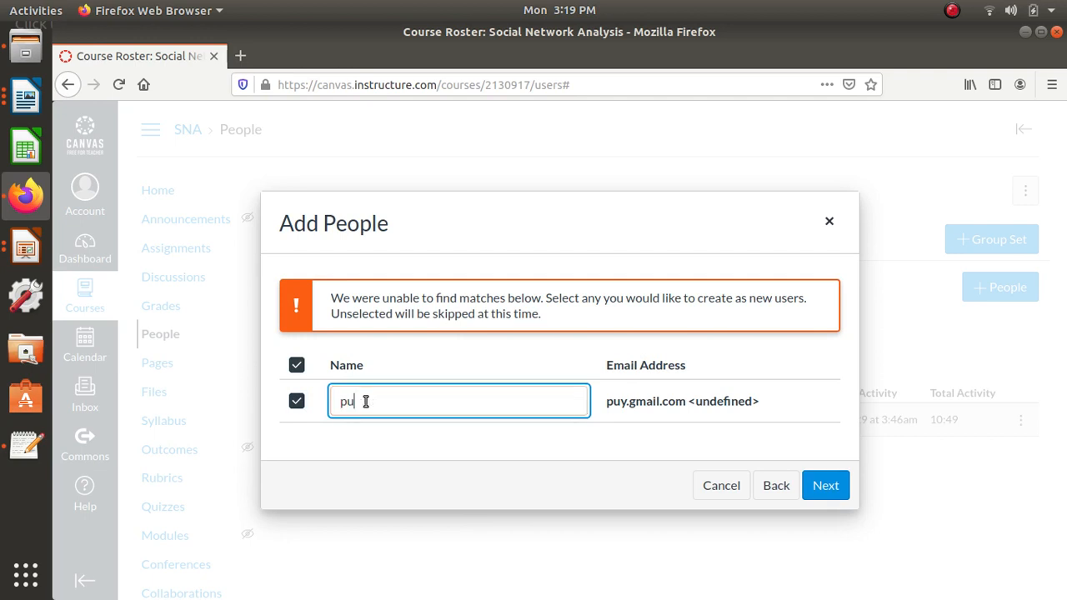
text(y)
click(457, 450)
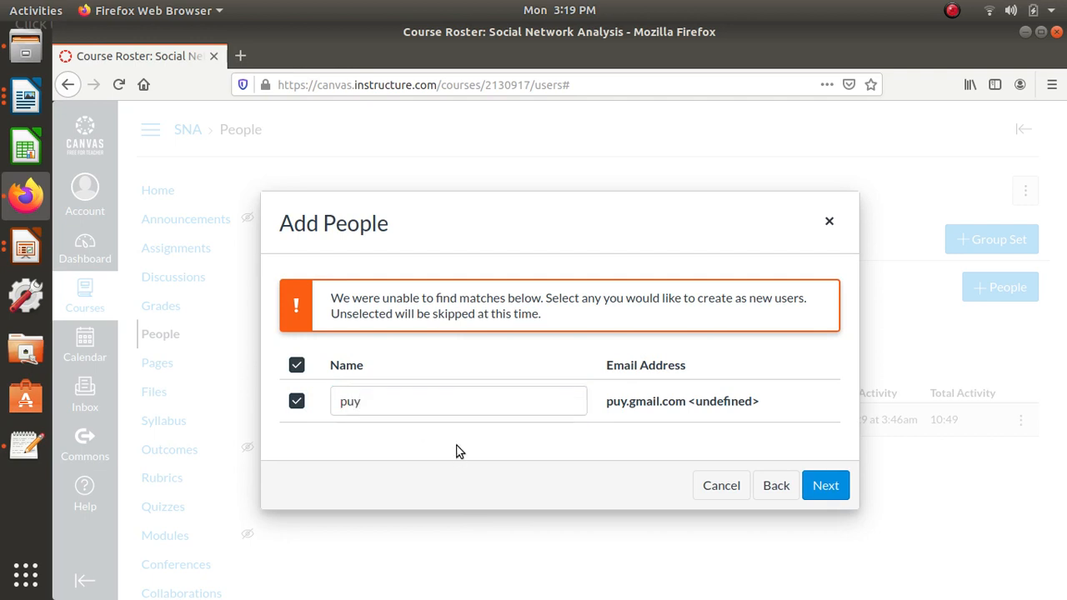
click(842, 488)
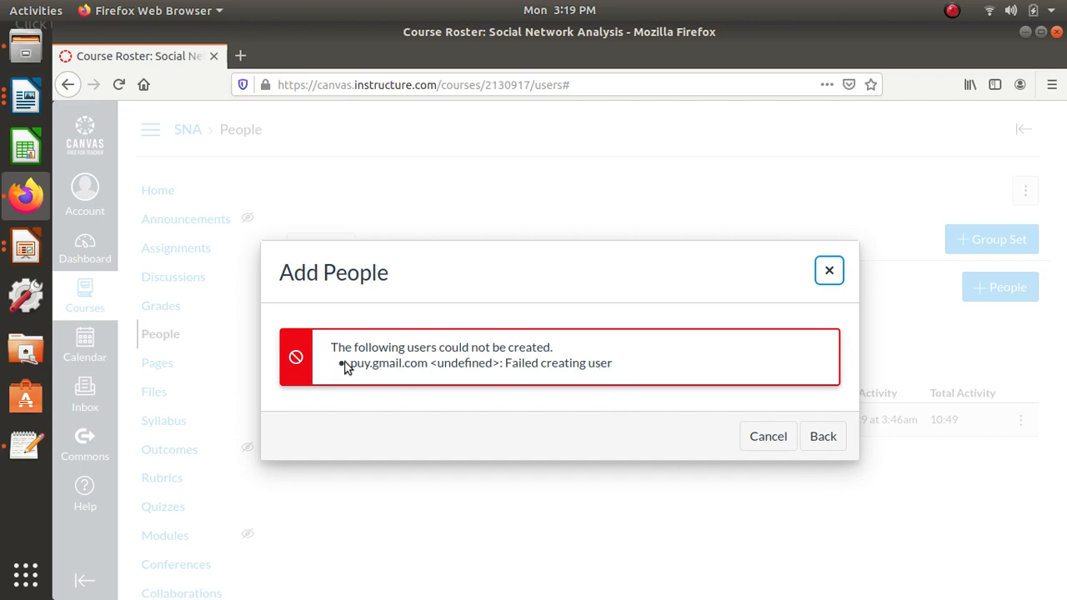
click(760, 442)
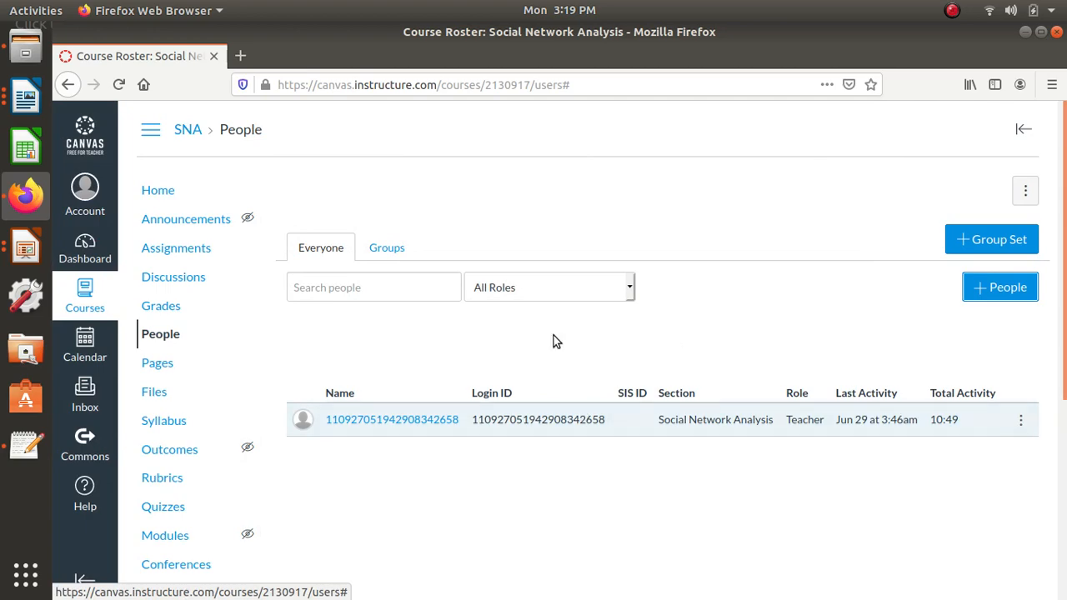
- Start adding people again and look up one sample email address as Student in the it section
click(984, 286)
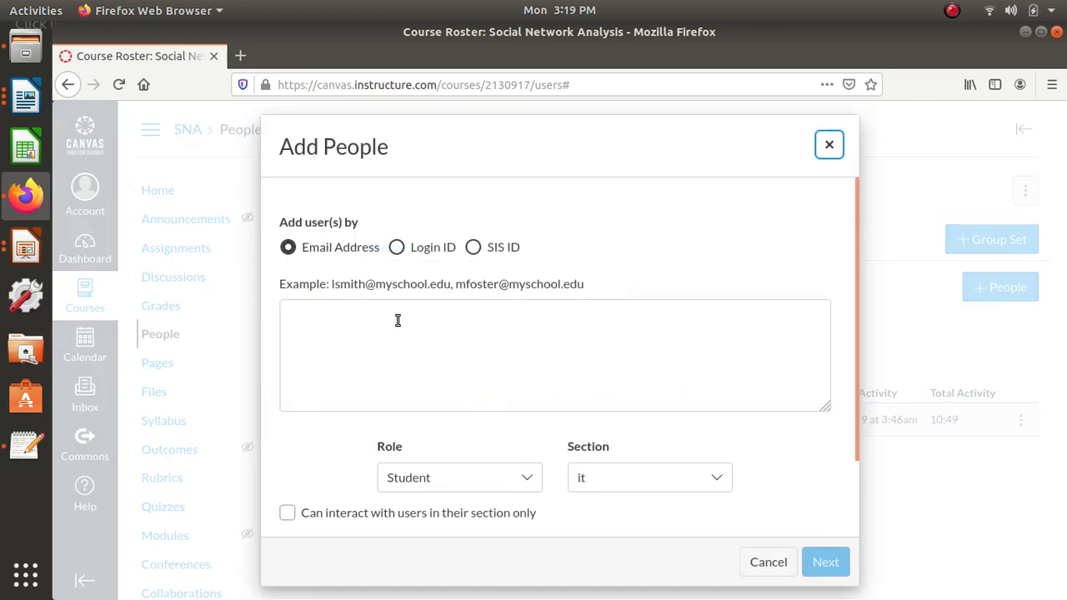
click(413, 347)
text(abc)
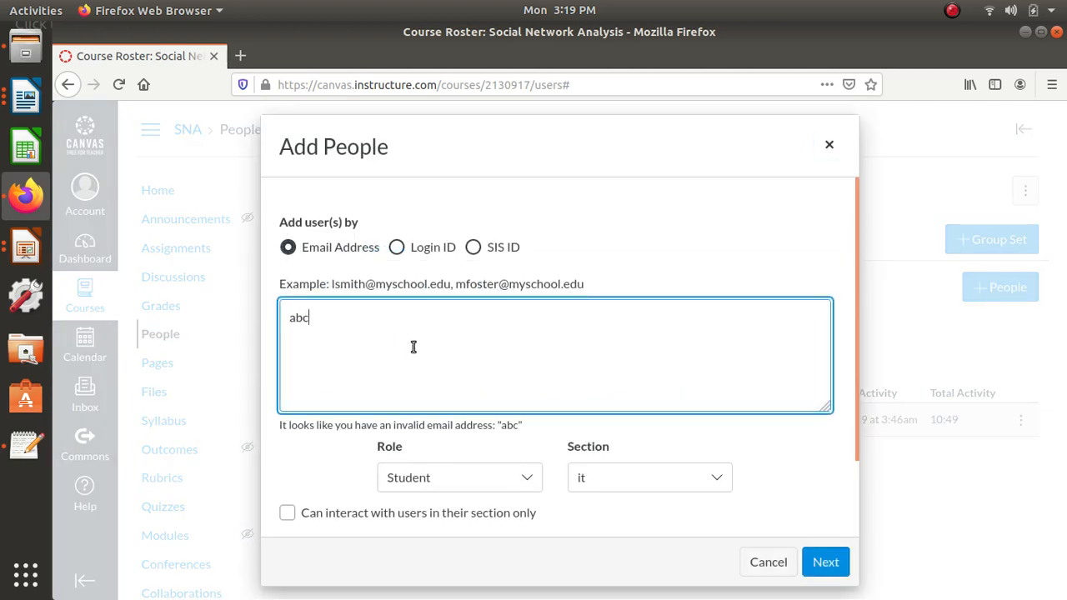
text(@gmail.com)
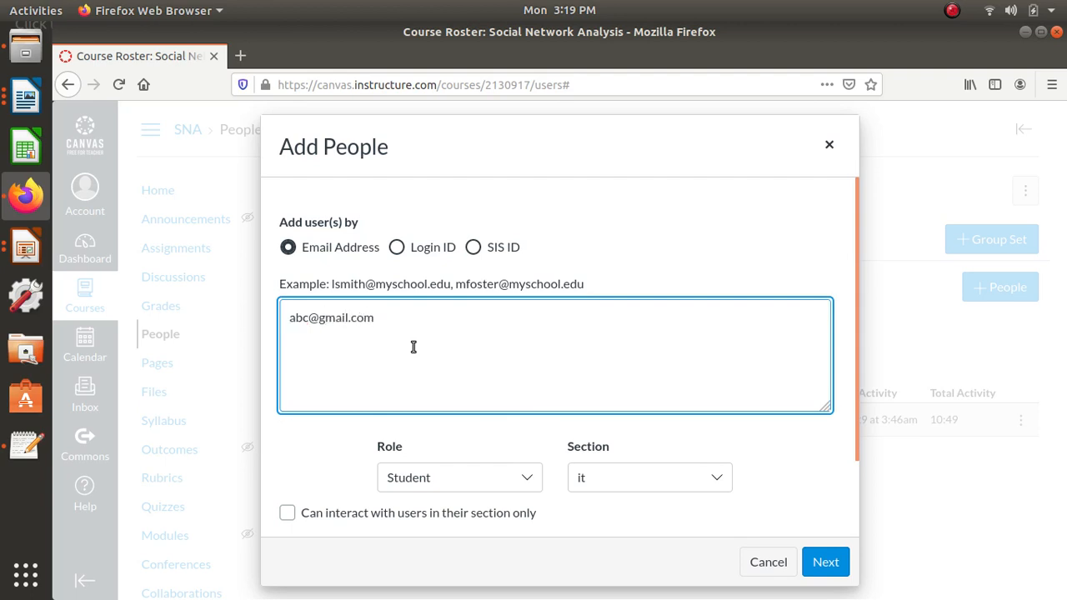
click(832, 564)
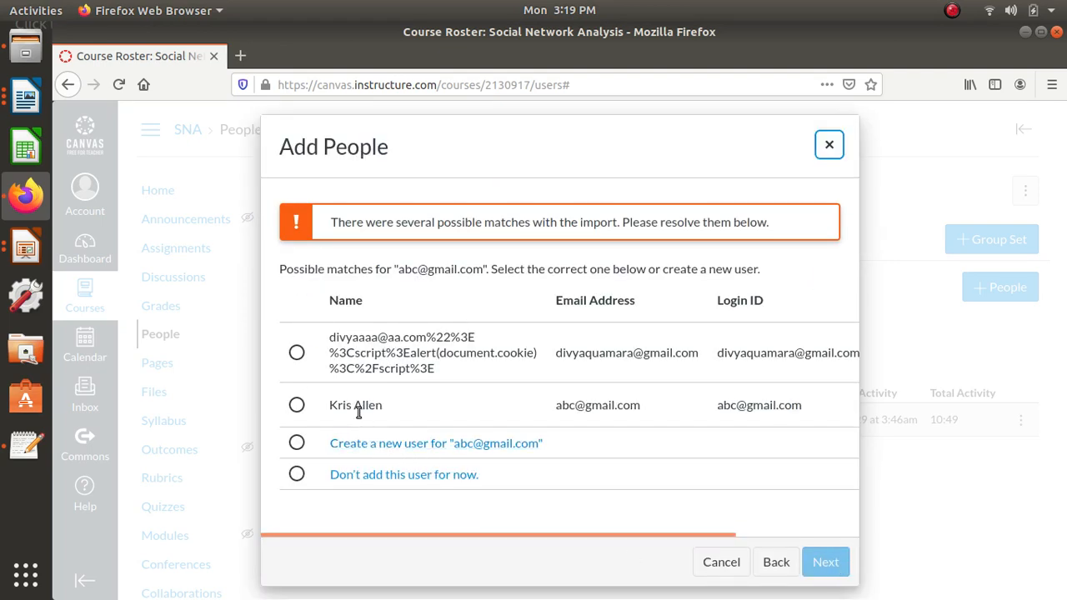
- Resolve the possible matches by choosing not to add this user for now, and start over adding people
click(297, 405)
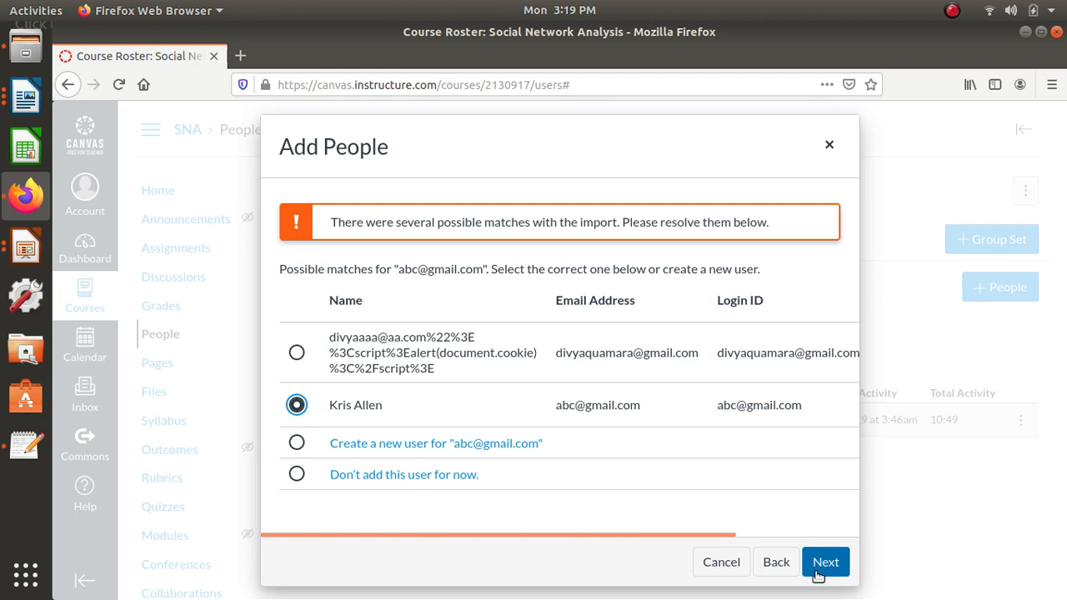
click(297, 474)
click(826, 567)
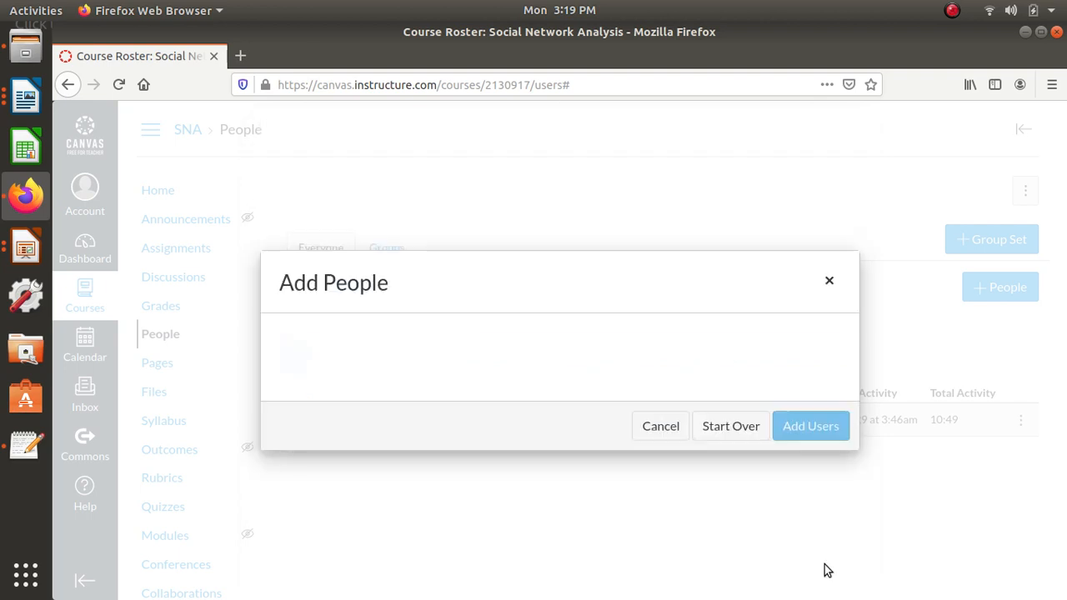
click(727, 428)
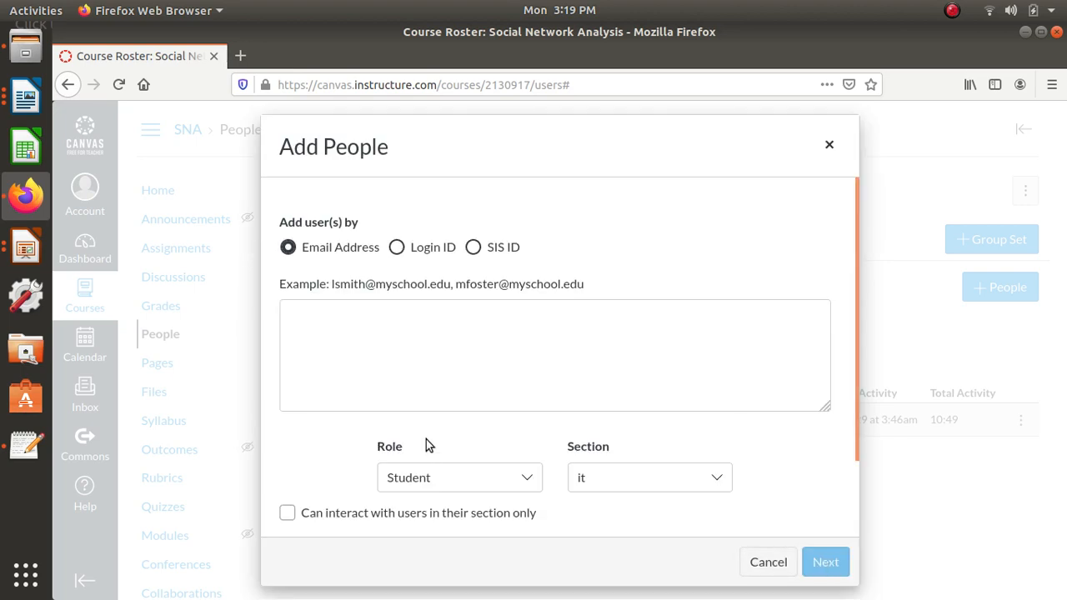
- Enter the student's institutional email address with the Student role and it section, and submit it for matching
click(405, 357)
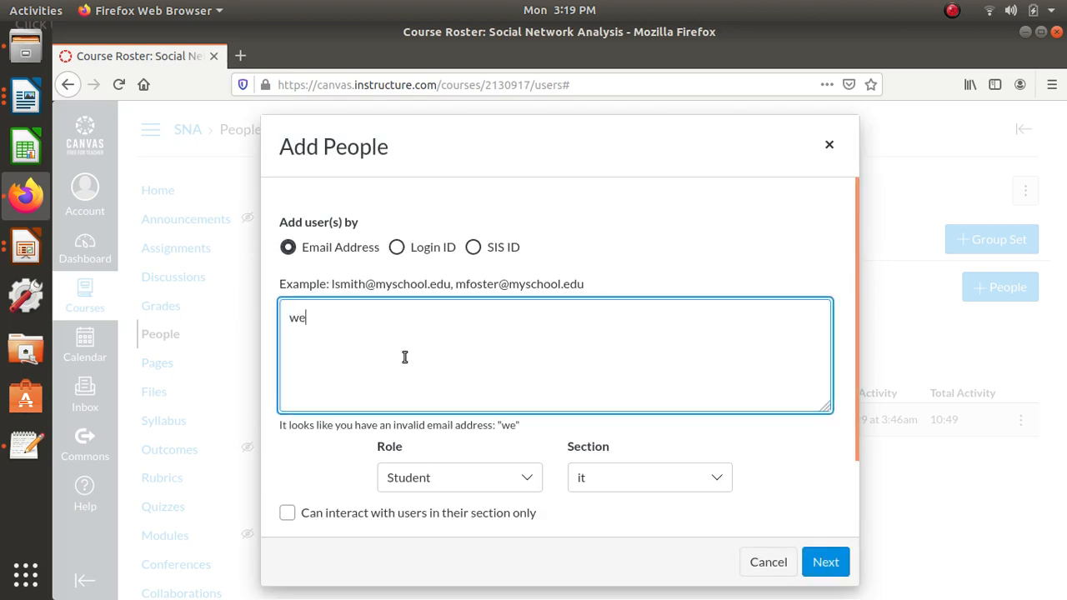
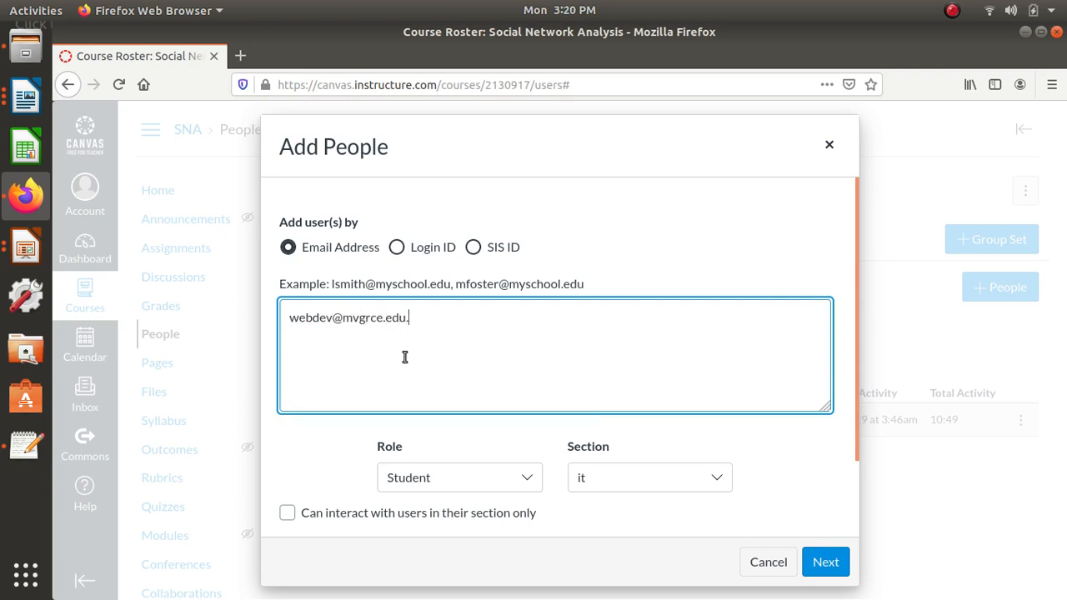
click(825, 562)
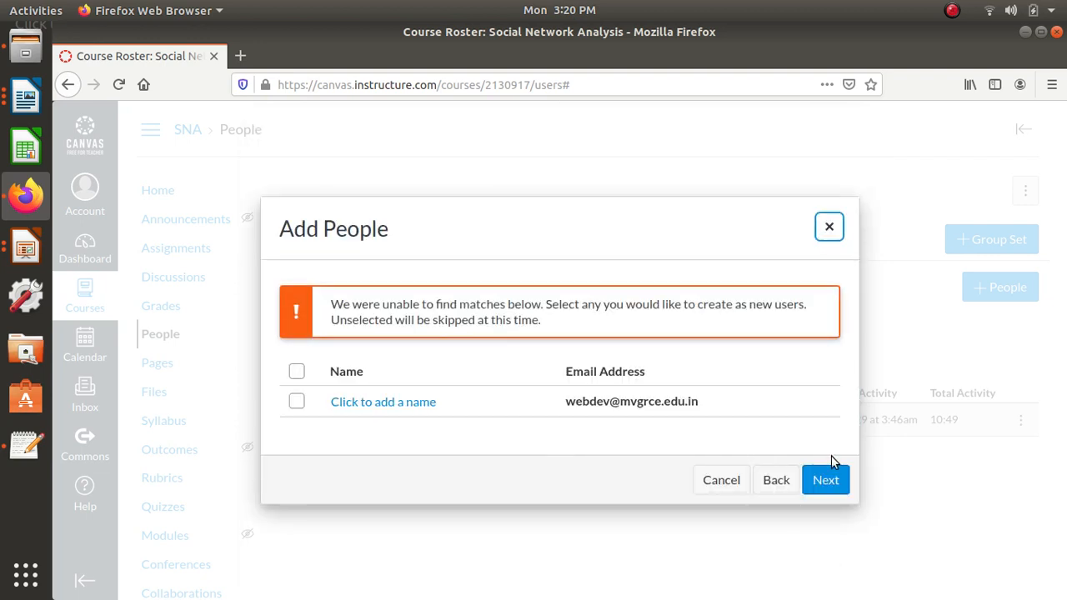
- Create a new user for the unmatched address by entering the student's name, and add the user to the course
click(371, 402)
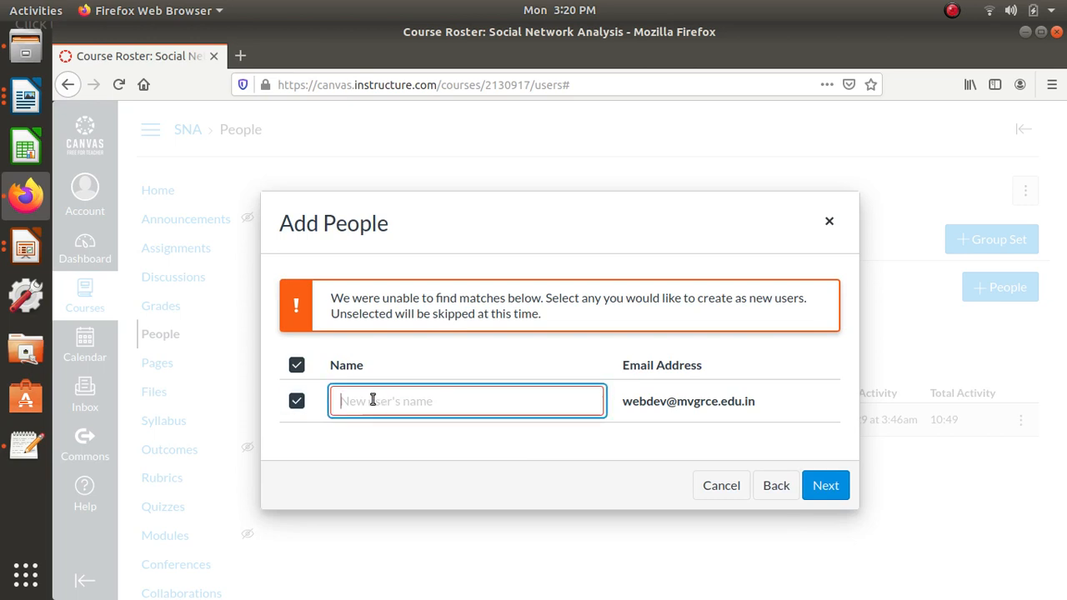
text(sr)
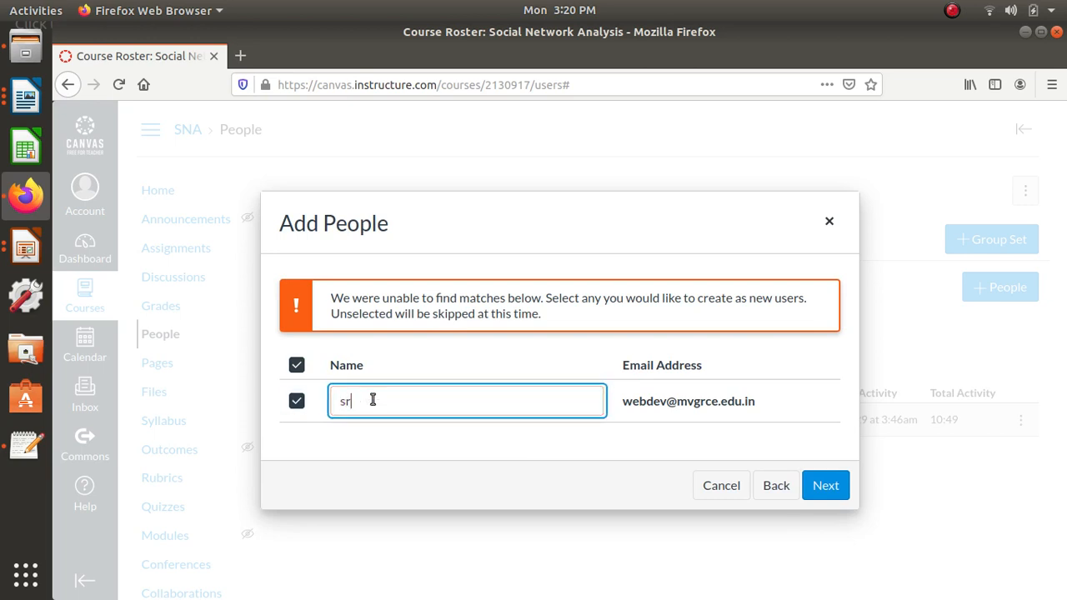
click(826, 492)
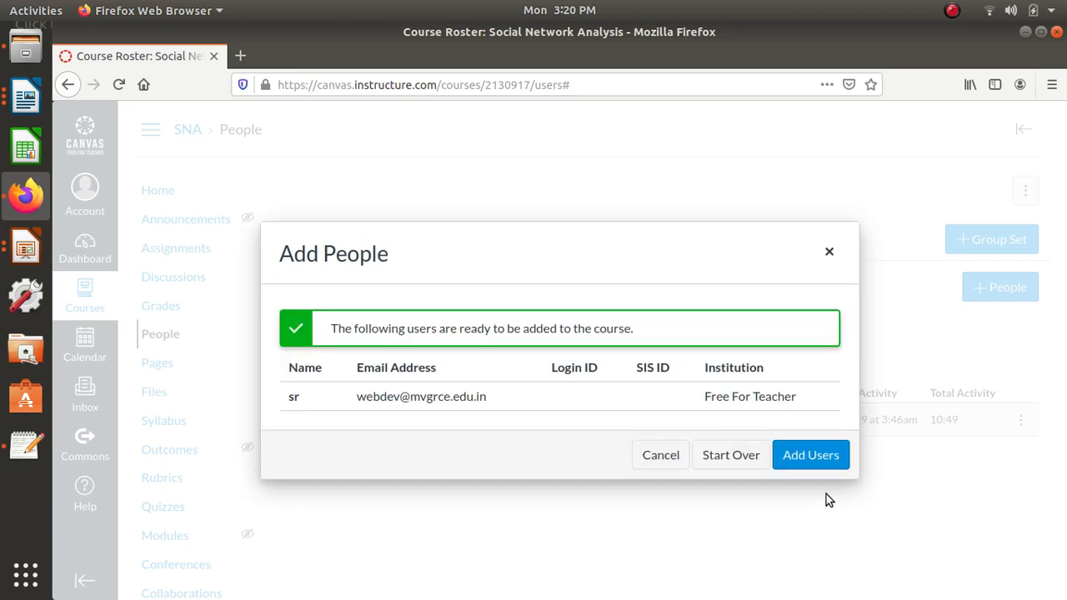
click(808, 456)
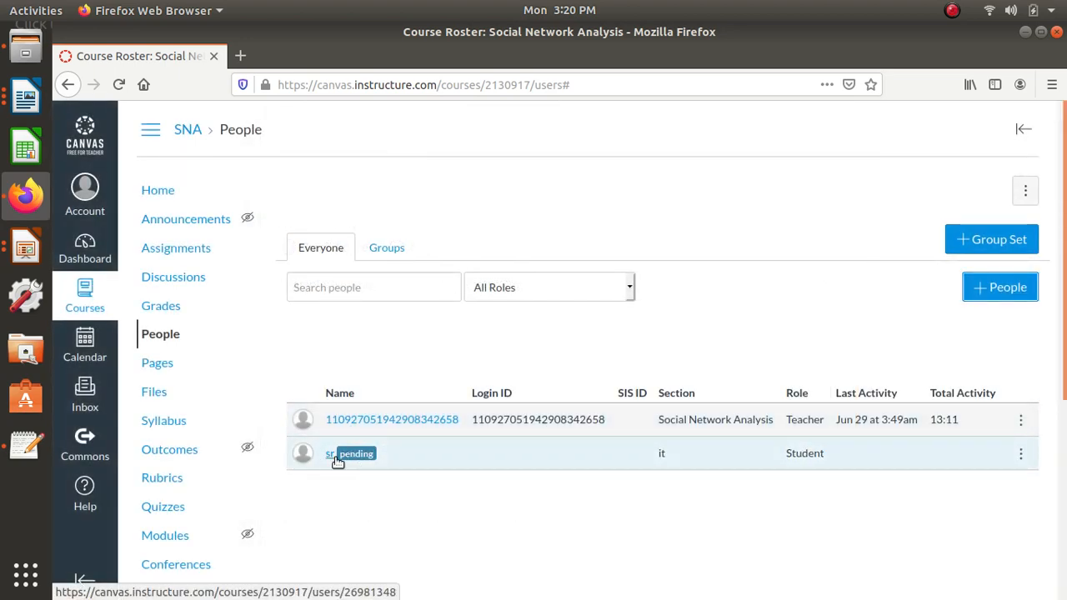
- Look over the course's student groups, assignments and gradebook, and view the new student's details in the gradebook
mouse_move(359, 453)
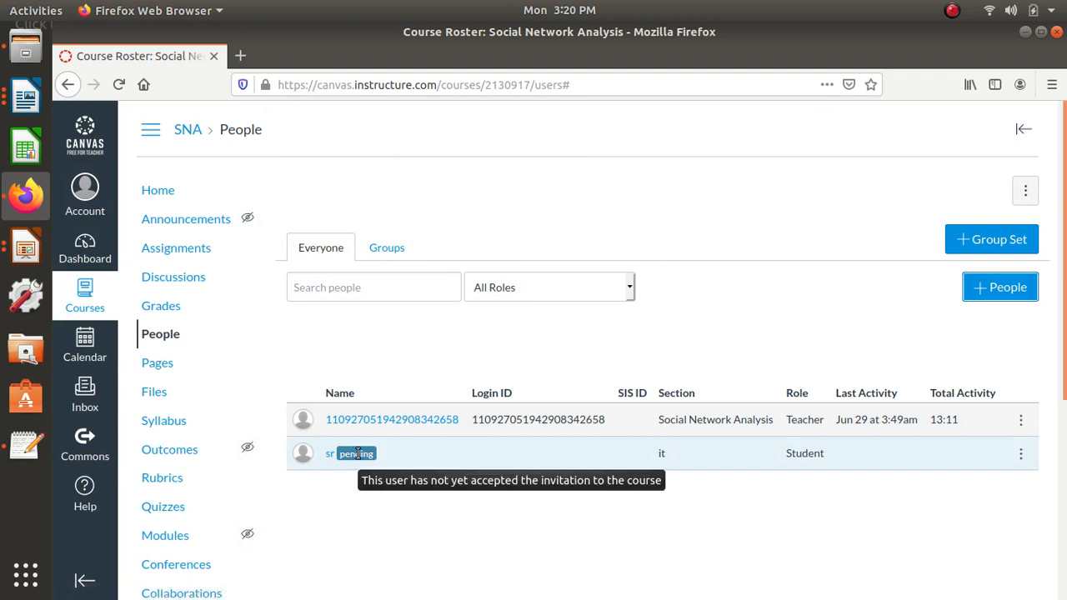
click(404, 248)
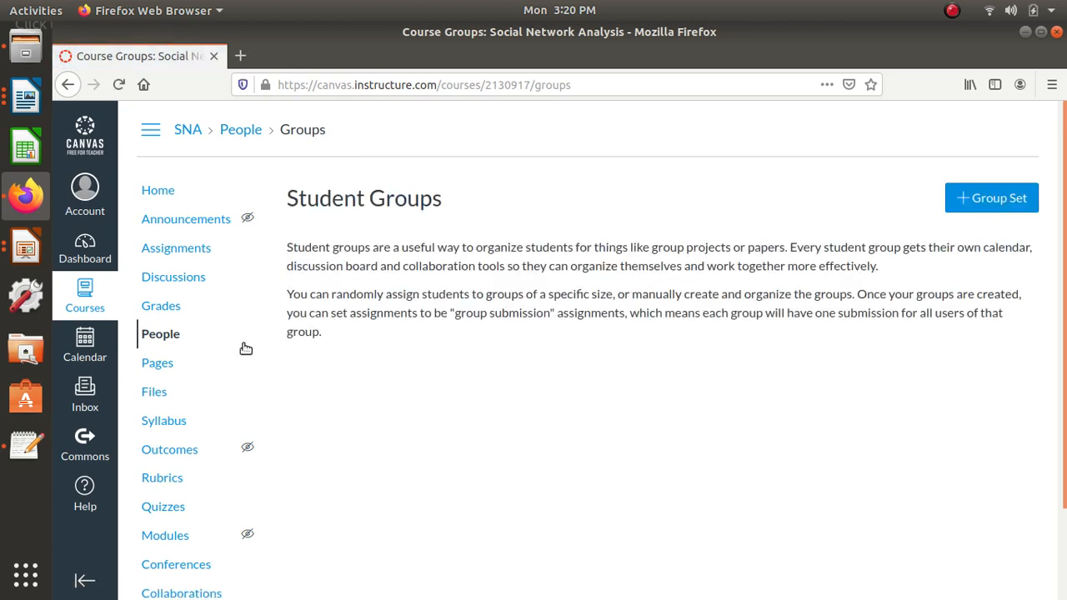
click(177, 248)
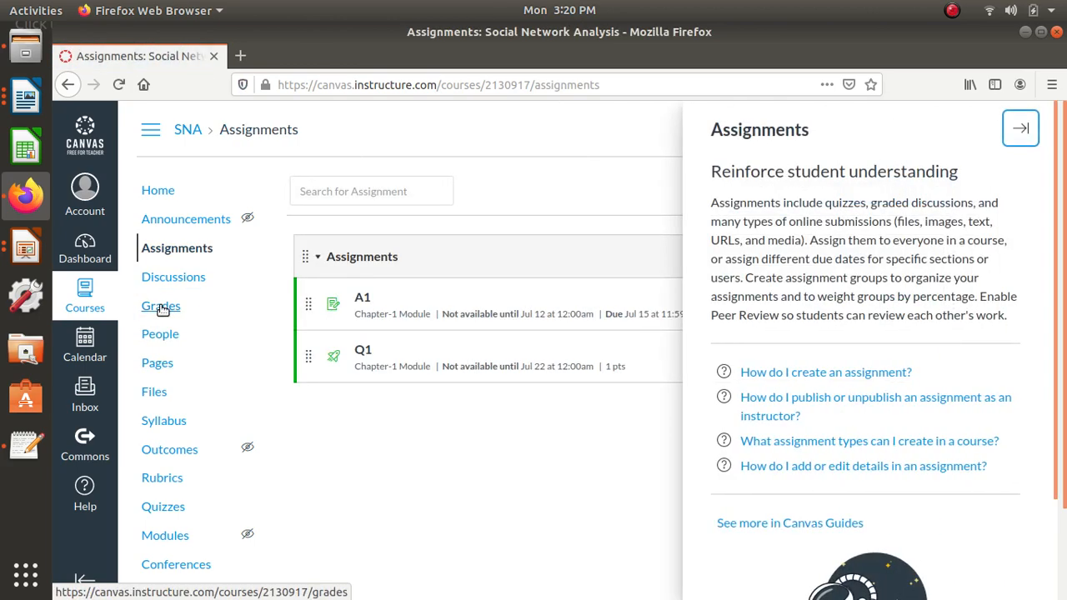
click(1020, 130)
click(161, 305)
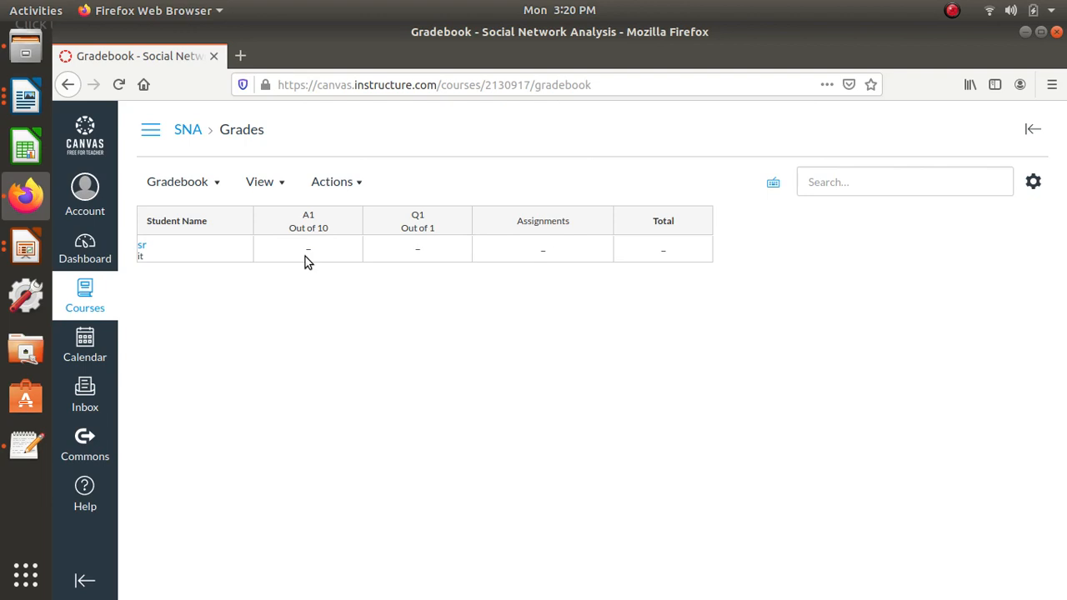
click(142, 246)
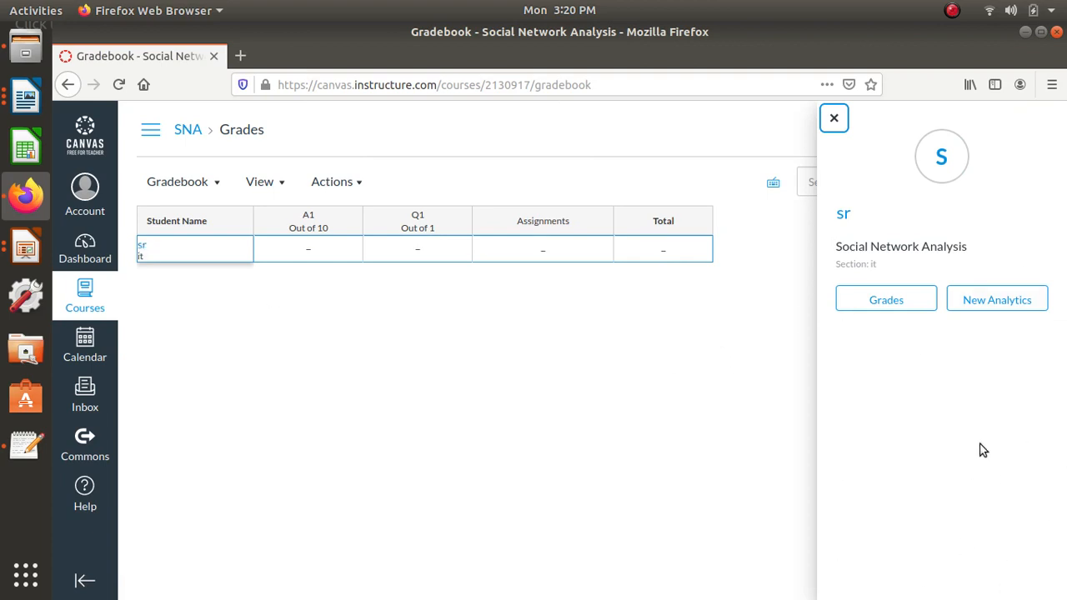
- Add an event titled "start of course" on 2020-07-01 in the Canvas calendar and submit it
click(92, 351)
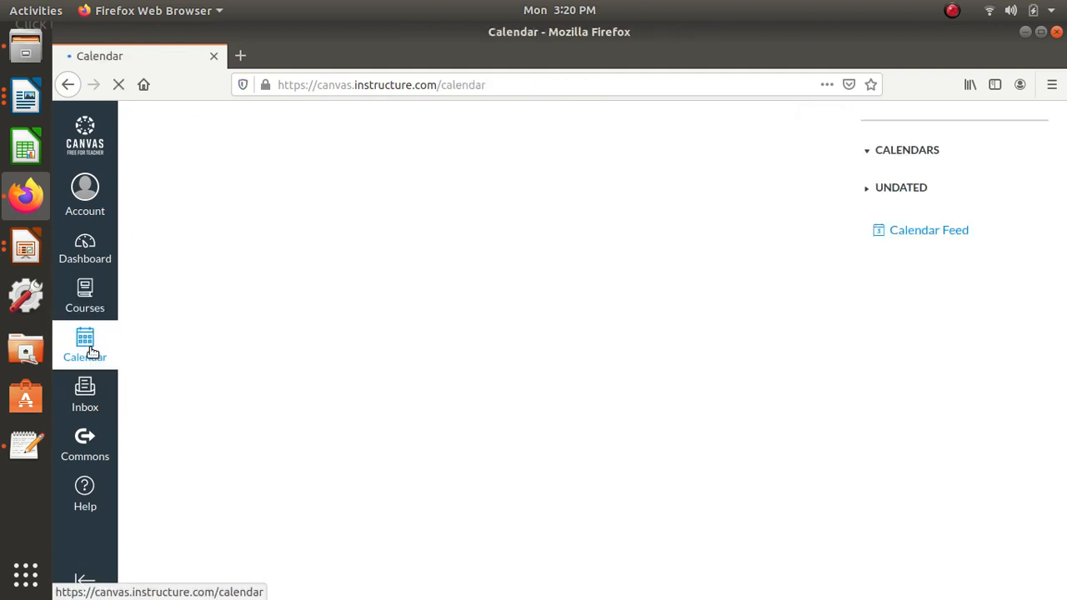
scroll(597, 522, down, 2)
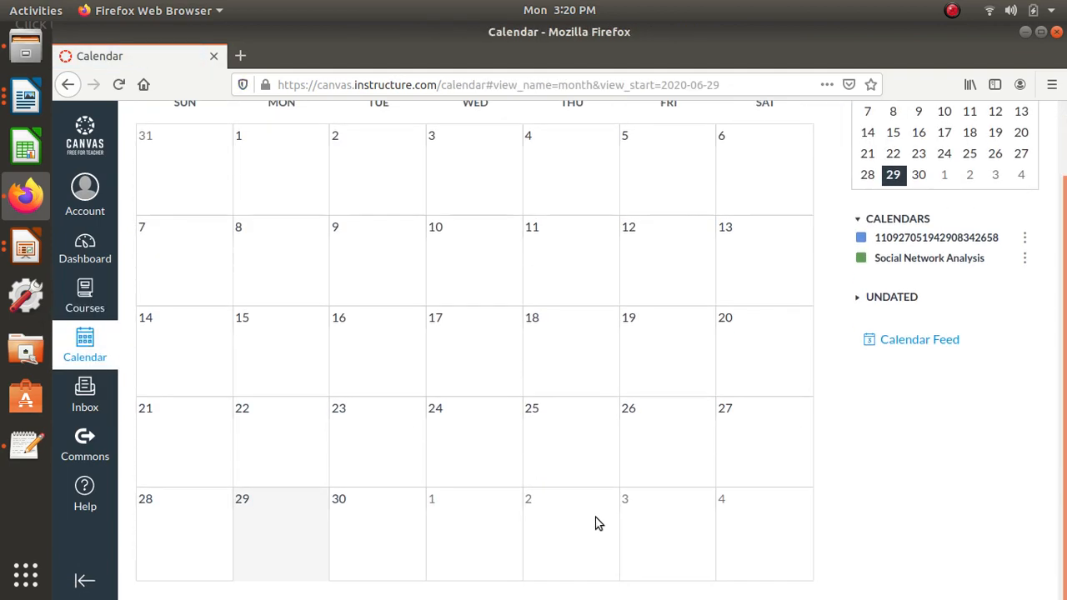
click(458, 515)
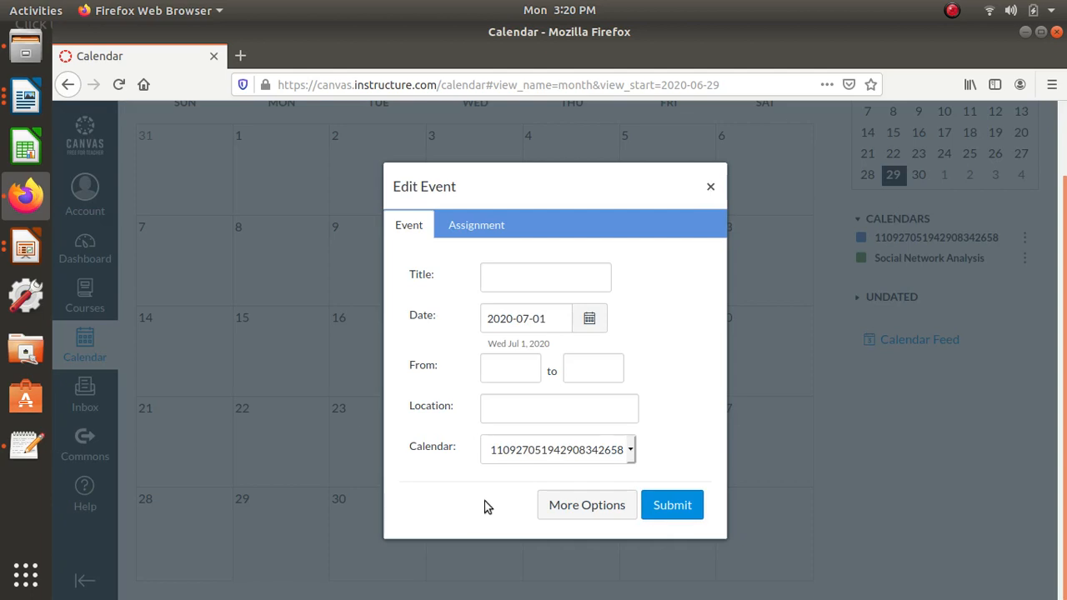
click(535, 285)
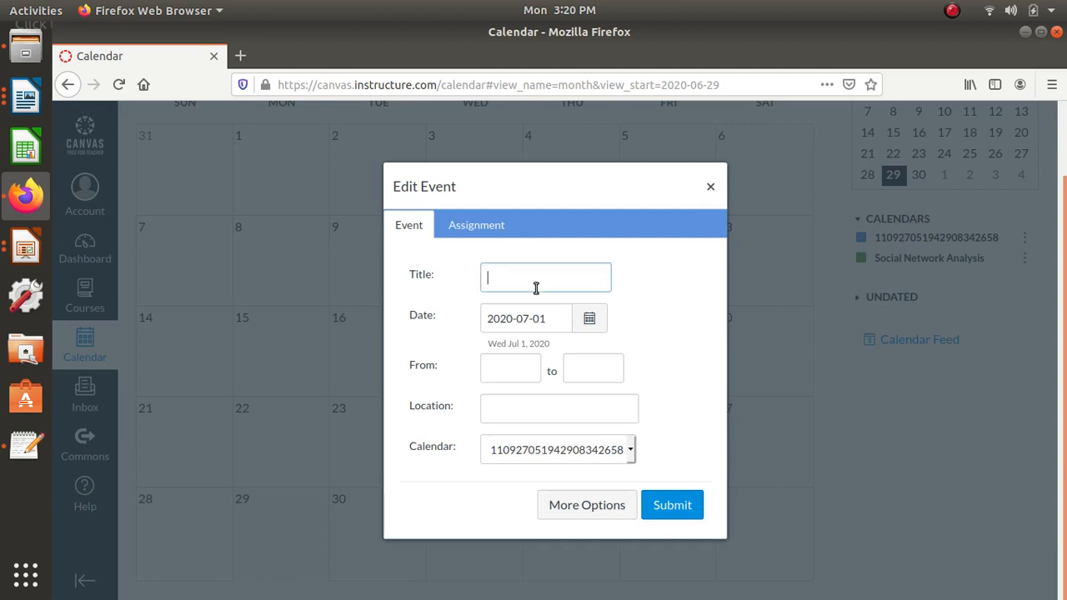
text(st)
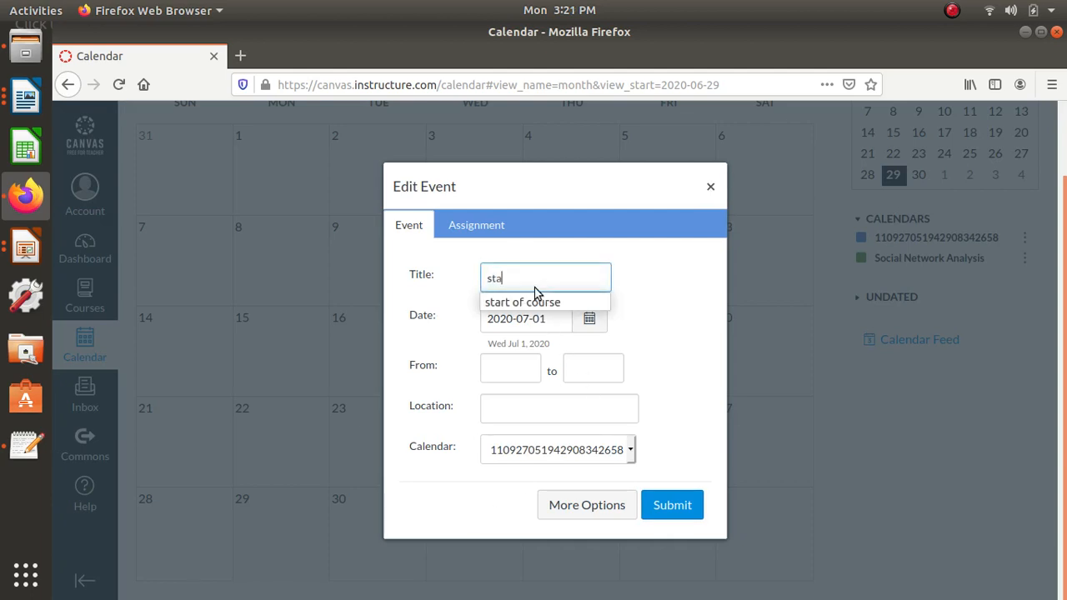
text(a)
click(537, 303)
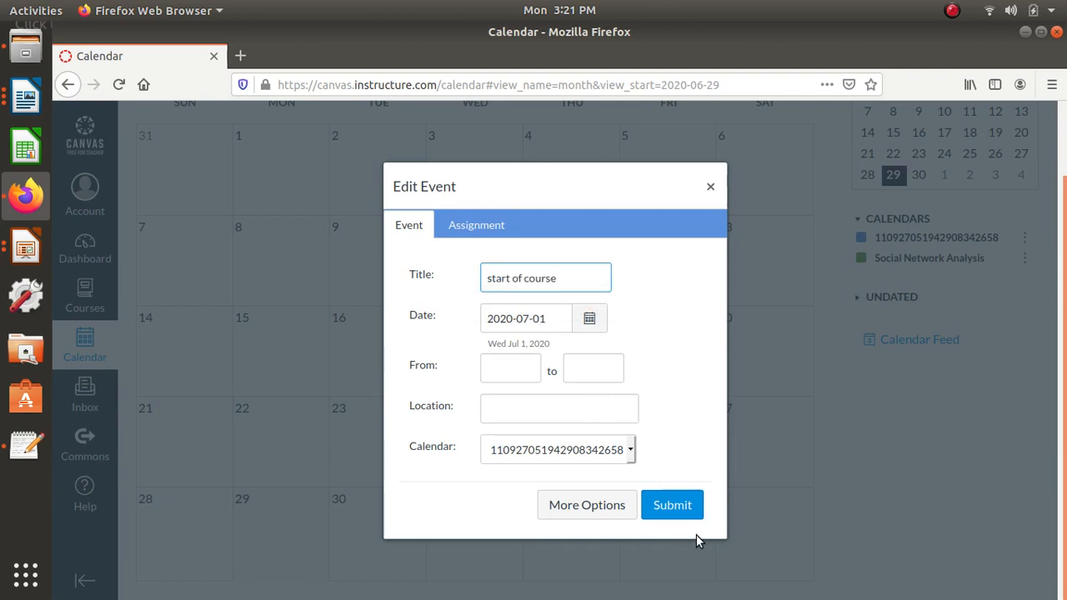
click(675, 506)
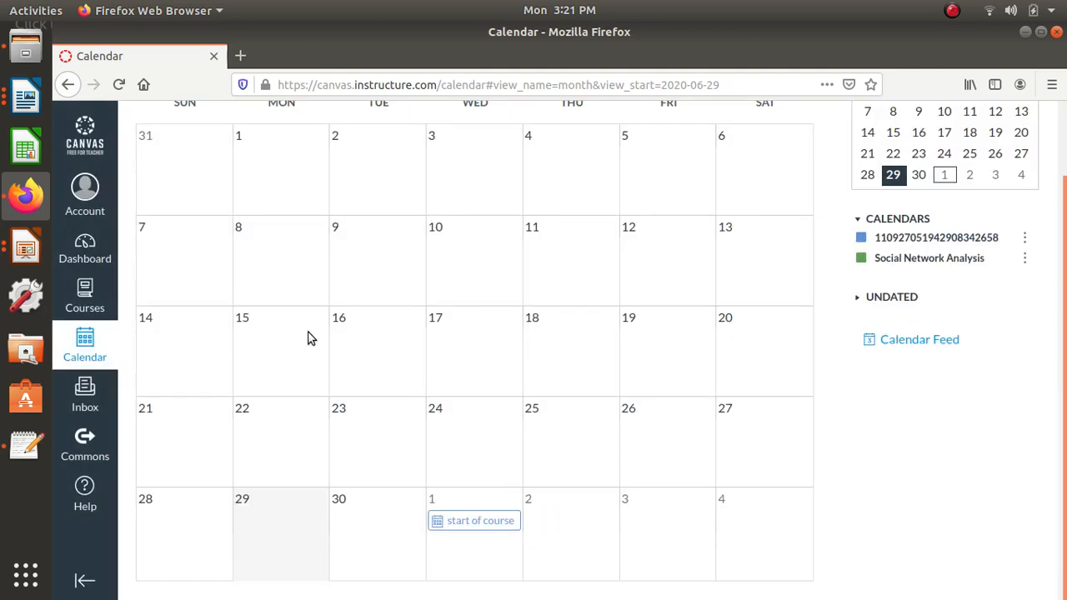
- Show July 2020 in the calendar and view the details of the A1 assignment on the 15th
scroll(467, 288, up, 2)
click(233, 135)
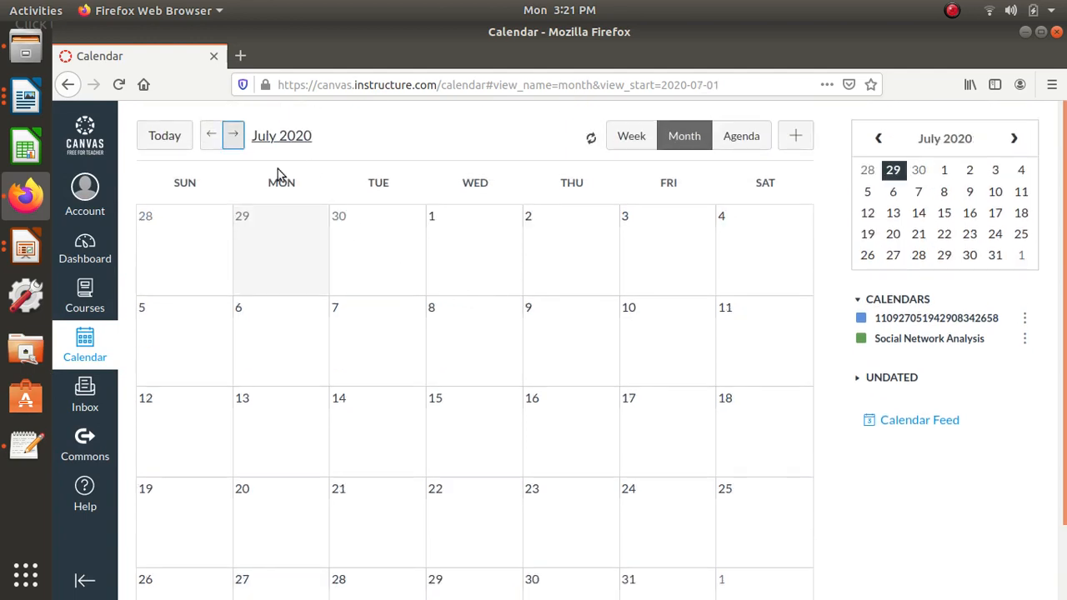
click(453, 522)
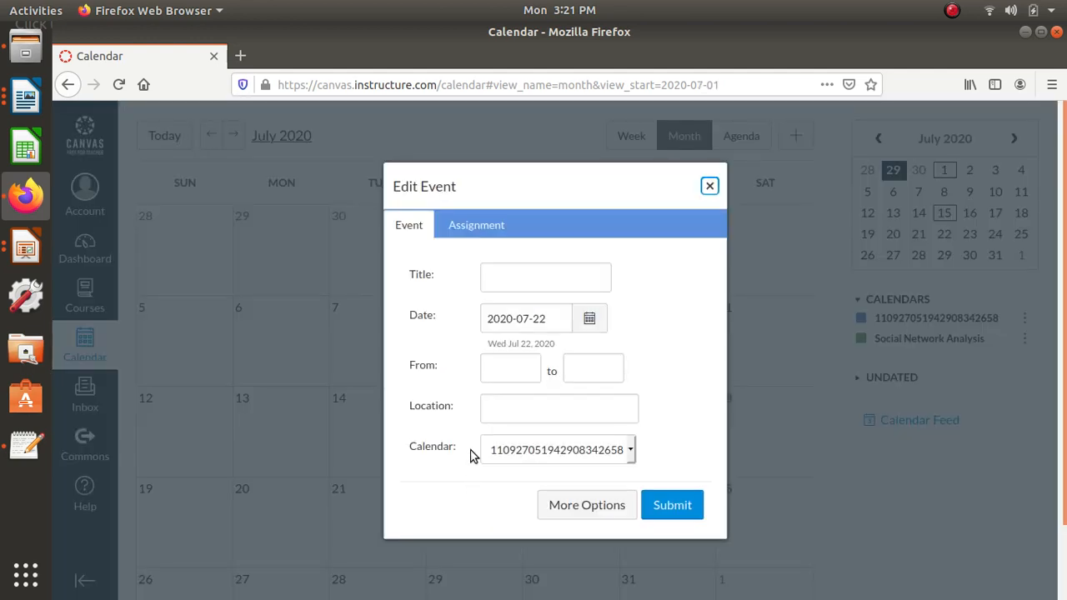
click(709, 187)
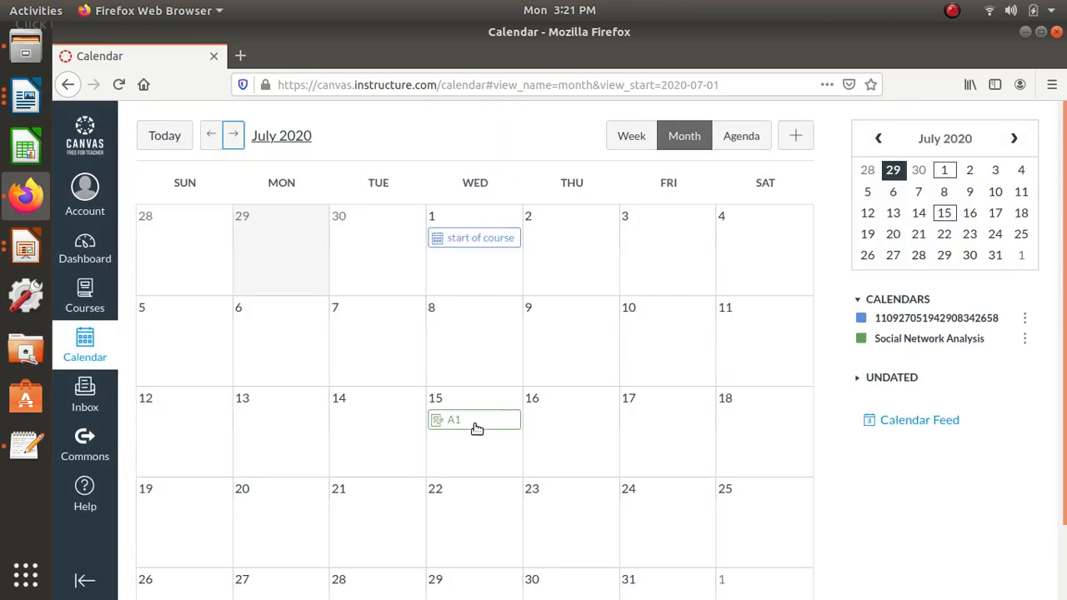
scroll(476, 428, down, 2)
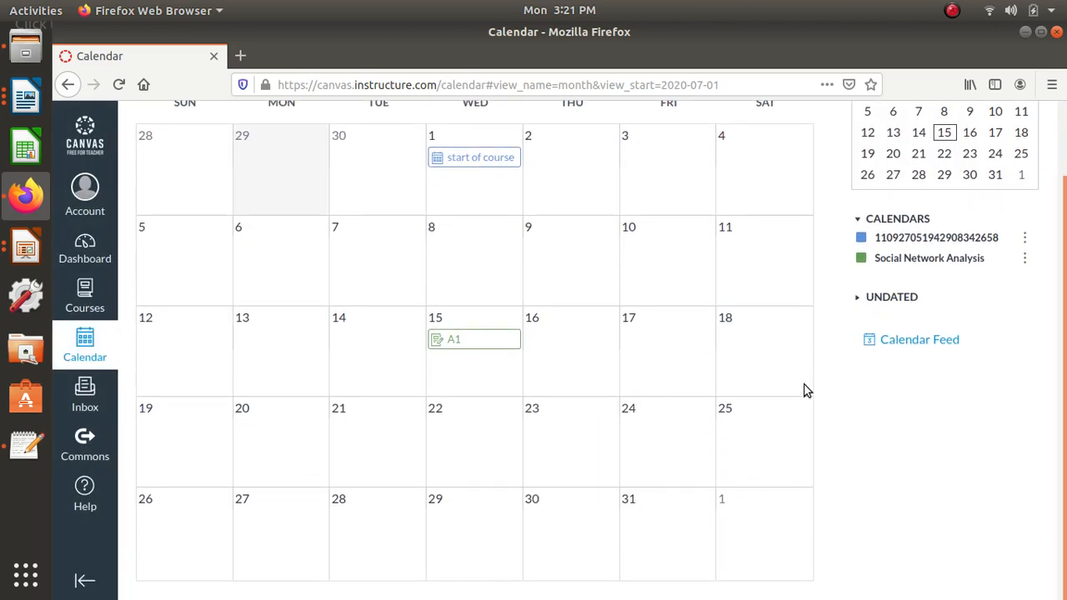
mouse_move(494, 351)
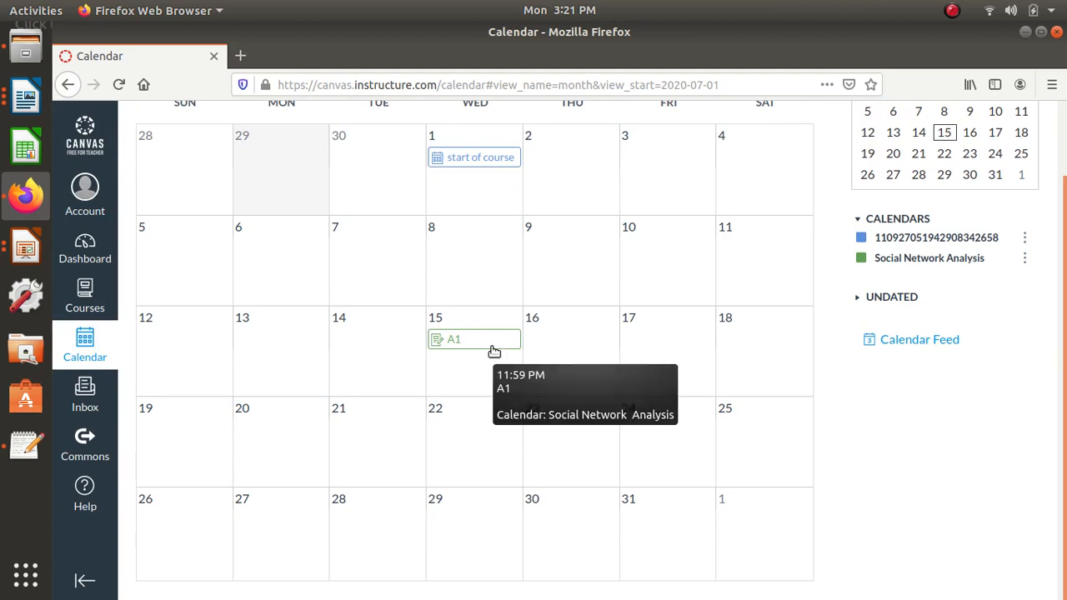
scroll(495, 351, up, 2)
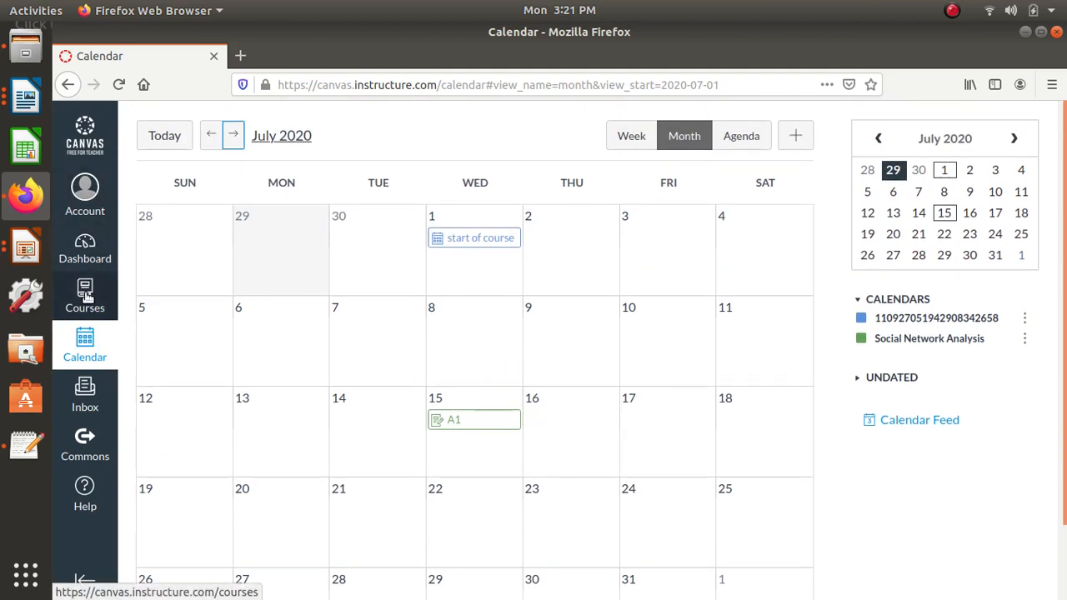
- Open the start of course event from the dashboard's upcoming items, and review the Social Network Analysis course home page
click(85, 253)
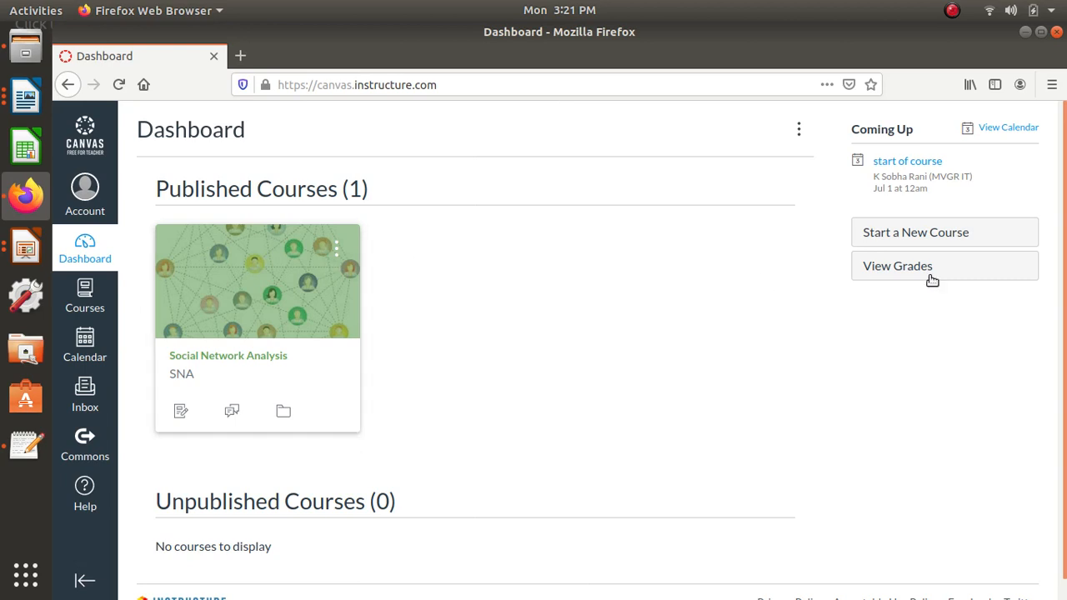
click(919, 171)
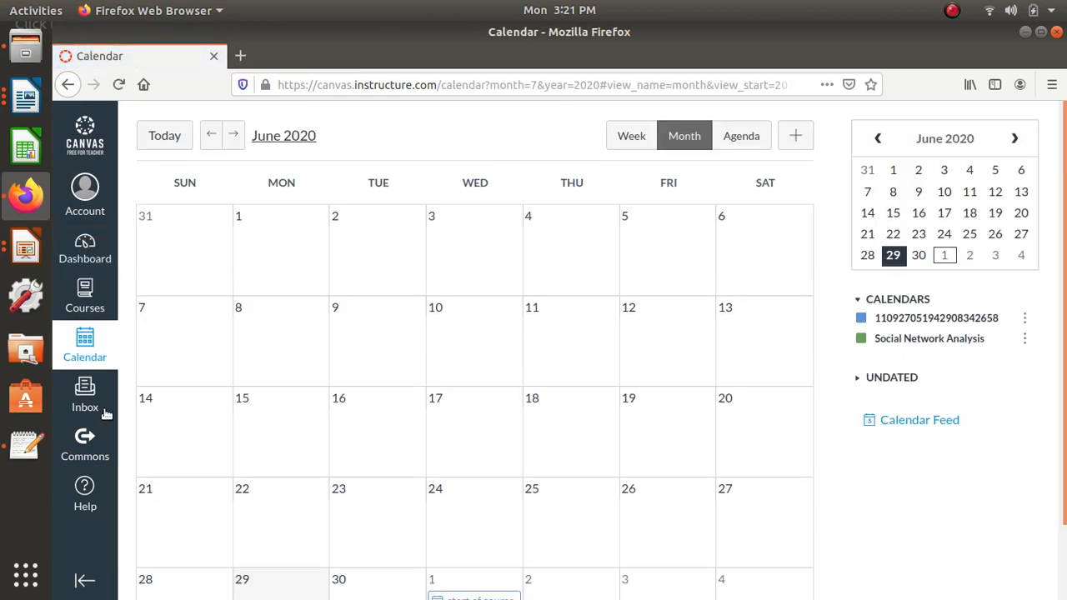
click(83, 300)
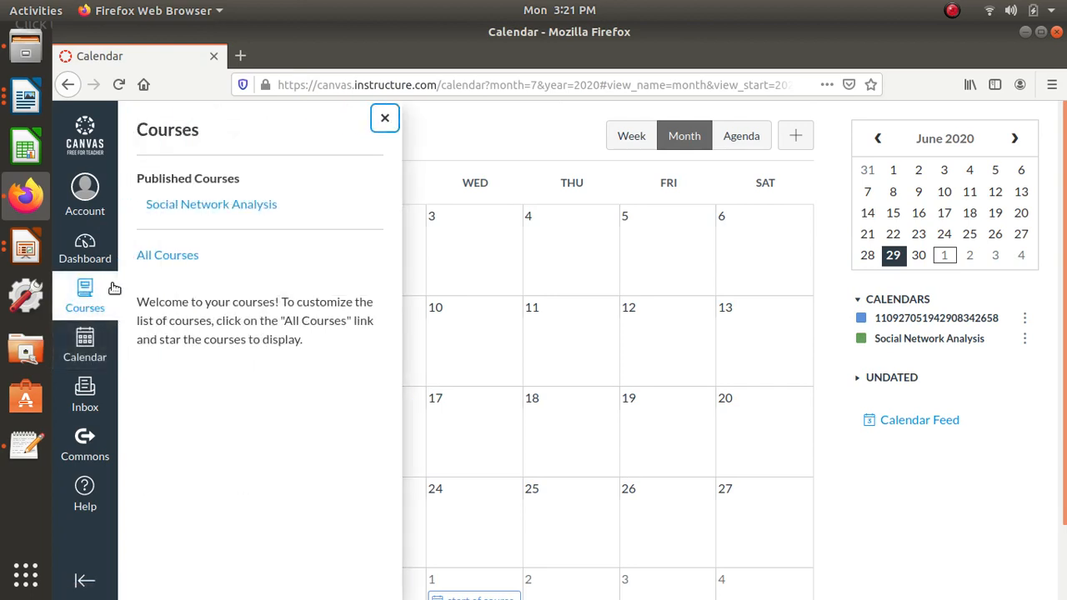
click(211, 214)
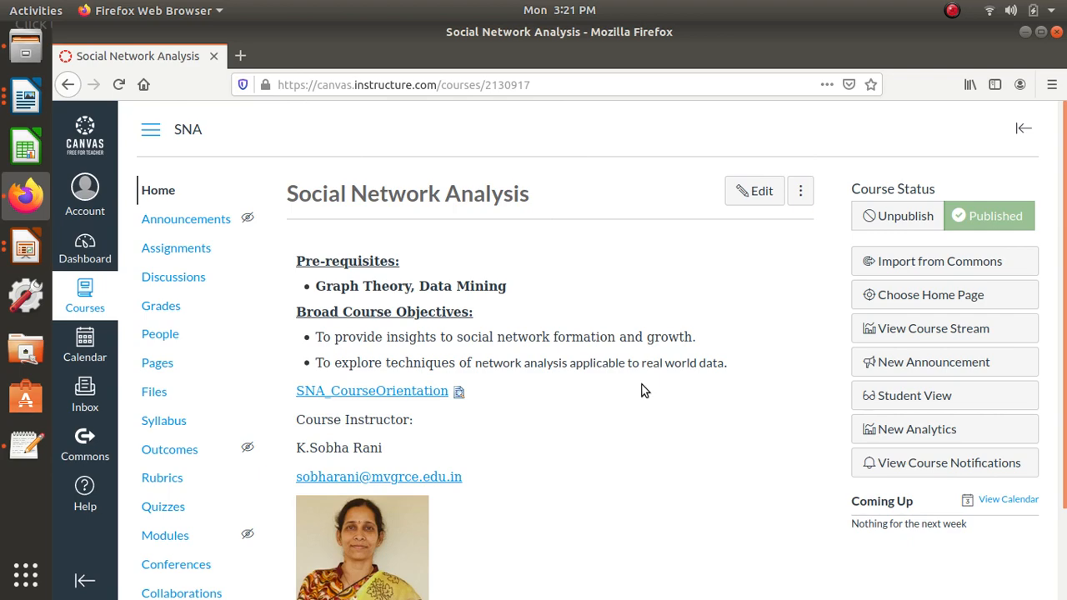
scroll(642, 408, down, 2)
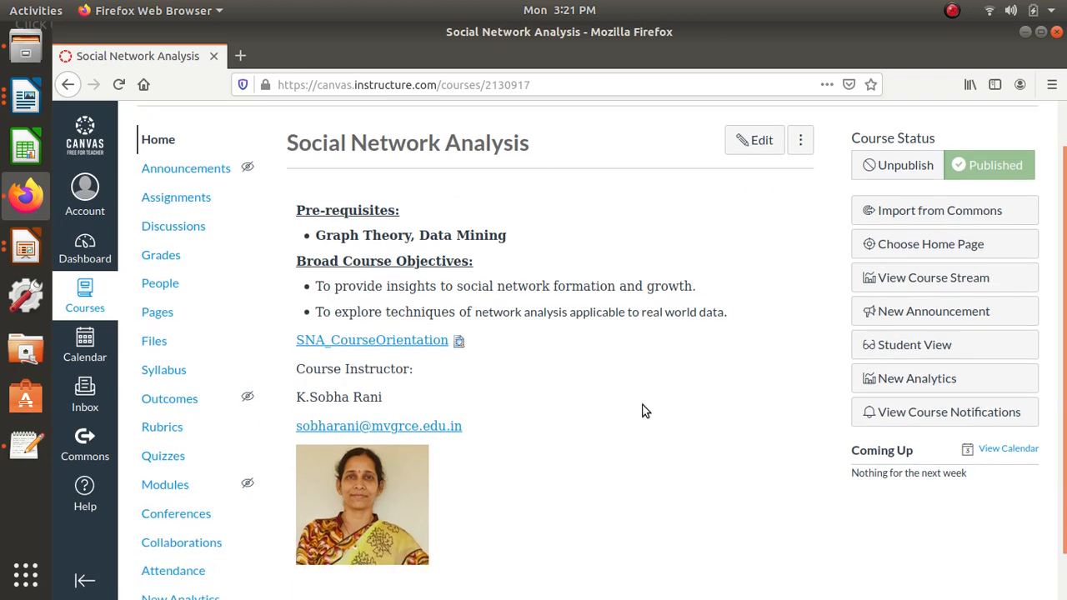
scroll(649, 417, up, 2)
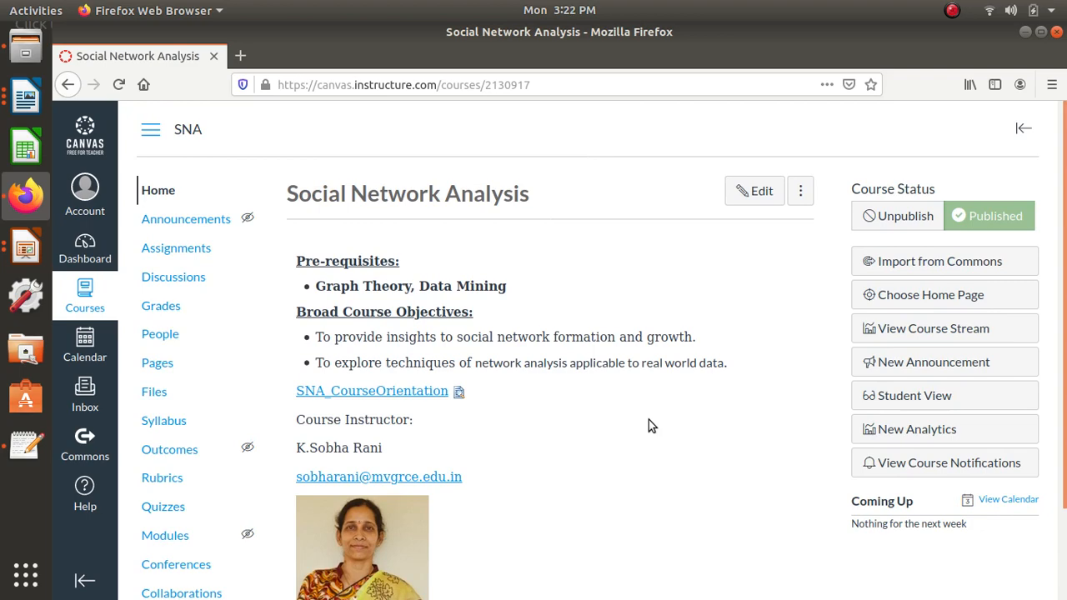
scroll(648, 419, down, 2)
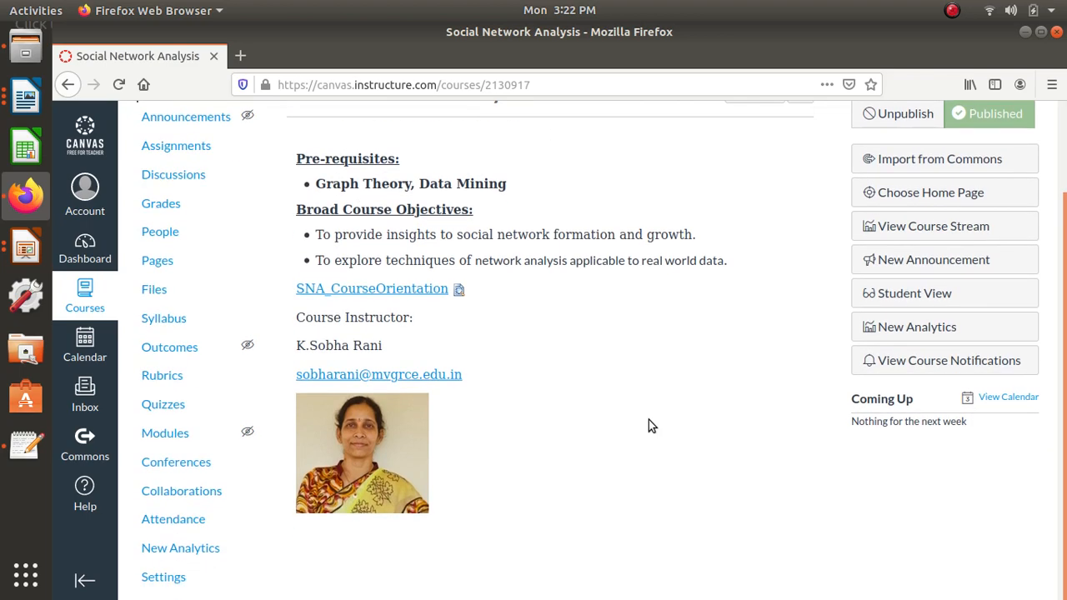
scroll(649, 419, up, 2)
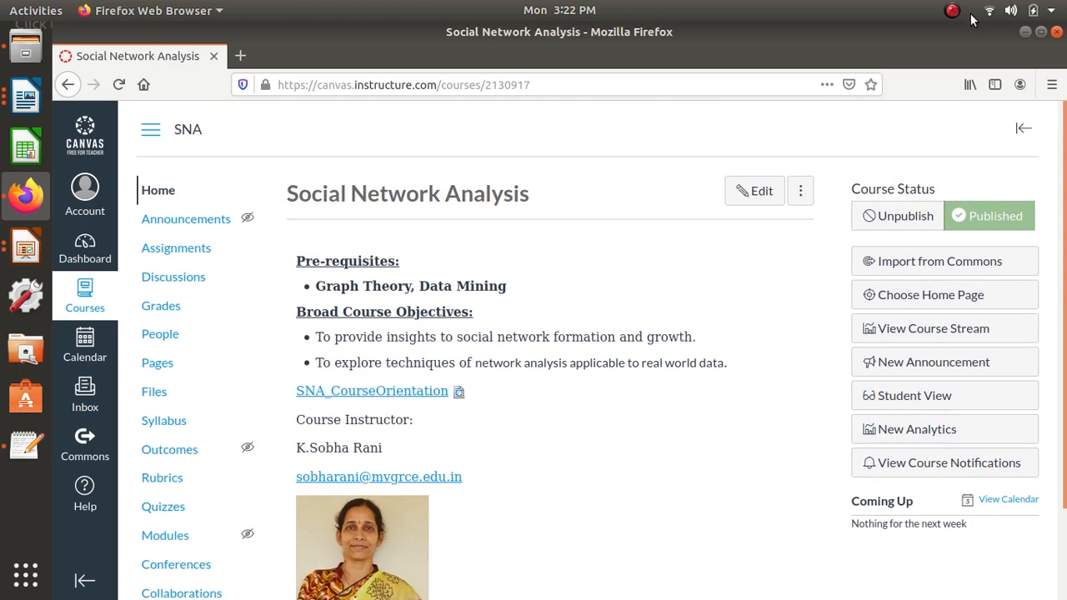